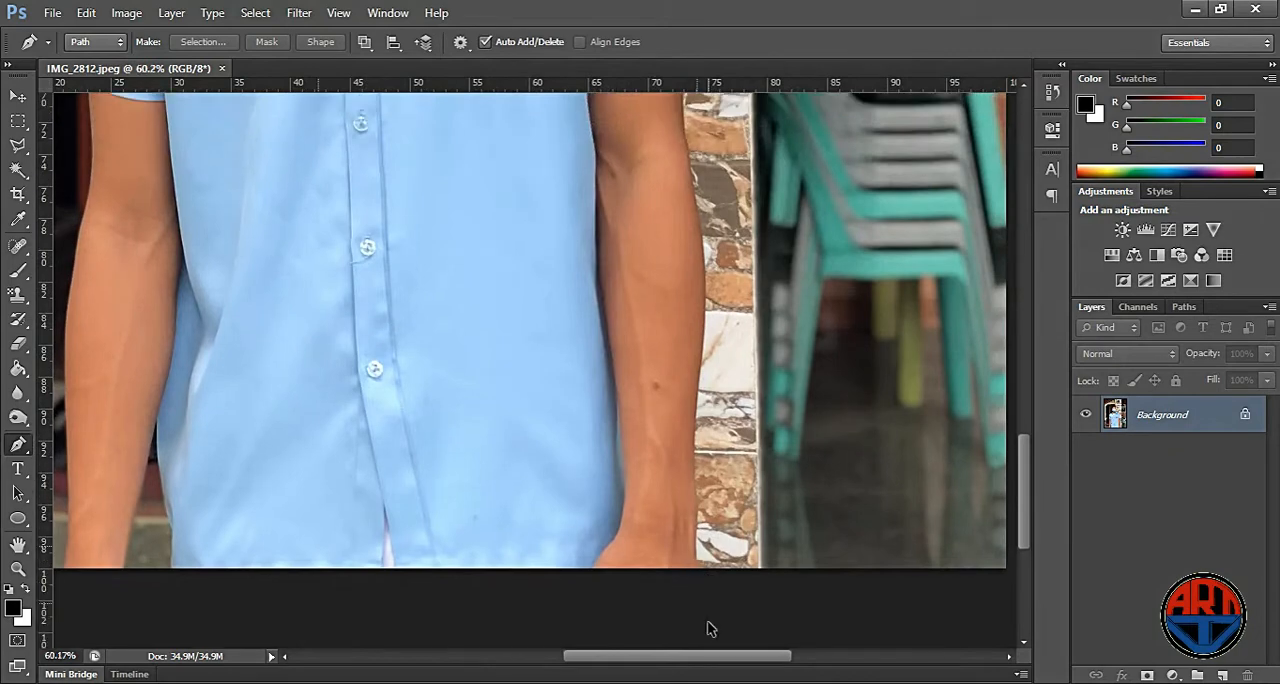
- Trace a Pen path up the outer edge of the arm beside the stone wall, from the photo's bottom edge to the sleeve hem
{"action": "left_click", "coordinate": [693, 567]}
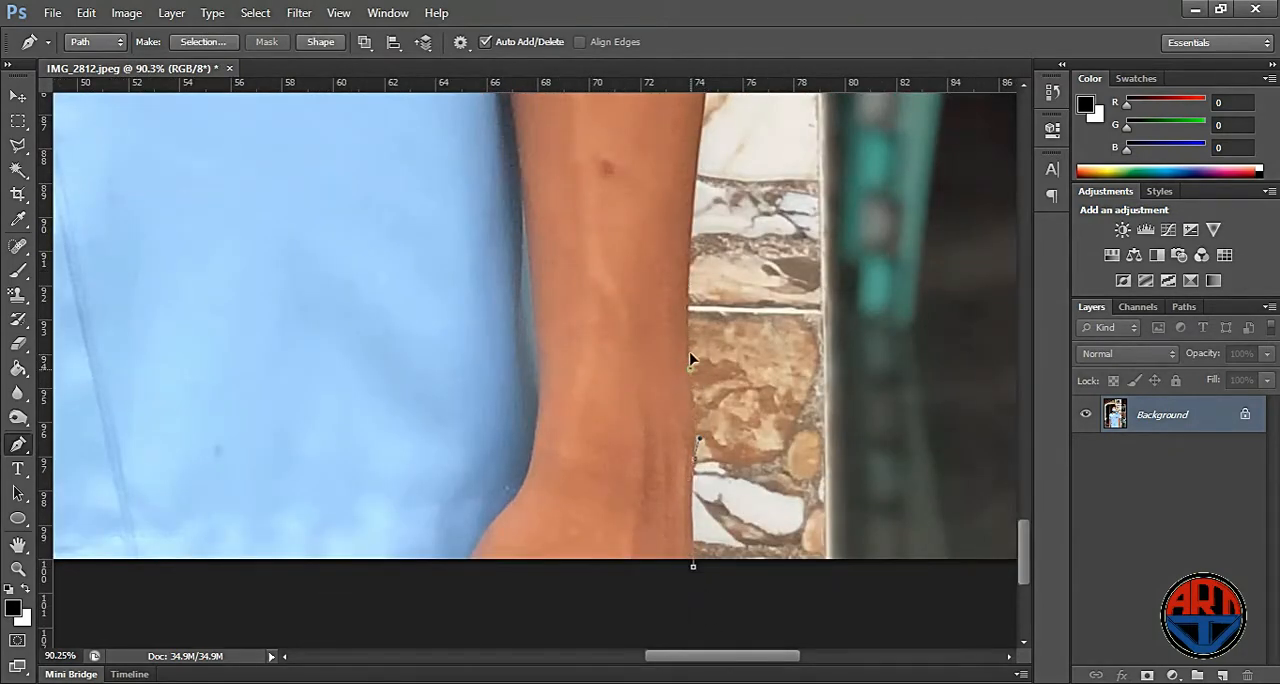
{"action": "left_click_drag", "start_coordinate": [690, 353], "coordinate": [690, 335]}
{"action": "left_click_drag", "start_coordinate": [779, 250], "coordinate": [734, 503]}
{"action": "left_click_drag", "start_coordinate": [656, 387], "coordinate": [676, 462]}
{"action": "left_click", "coordinate": [645, 518]}
{"action": "left_click_drag", "start_coordinate": [666, 351], "coordinate": [668, 298]}
{"action": "left_click_drag", "start_coordinate": [660, 280], "coordinate": [617, 571]}
{"action": "left_click_drag", "start_coordinate": [607, 461], "coordinate": [593, 377]}
{"action": "left_click_drag", "start_coordinate": [621, 369], "coordinate": [607, 551]}
{"action": "left_click_drag", "start_coordinate": [575, 513], "coordinate": [572, 494]}
{"action": "left_click_drag", "start_coordinate": [597, 316], "coordinate": [504, 483]}
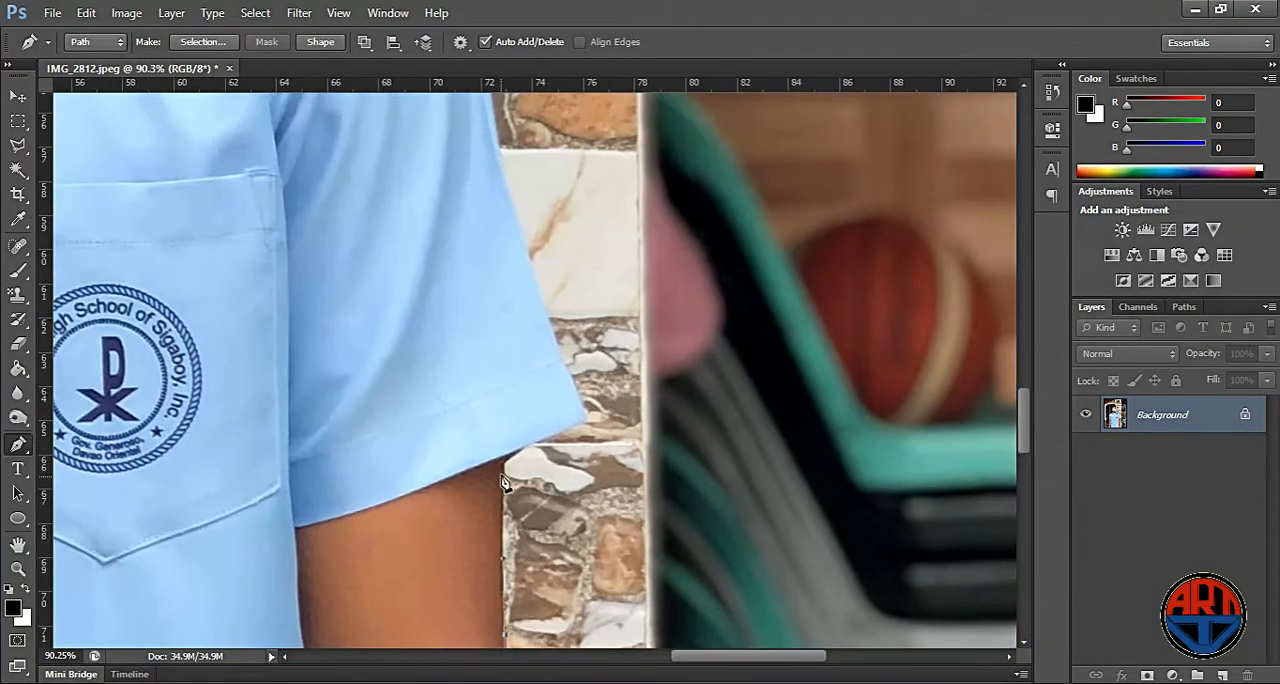
- Continue the path around the sleeve's hem corner and up the sleeve's outer edge beside the stone wall
{"action": "left_click_drag", "start_coordinate": [575, 424], "coordinate": [537, 447]}
{"action": "left_click_drag", "start_coordinate": [547, 304], "coordinate": [519, 222]}
{"action": "key", "text": "ctrl+z"}
{"action": "scroll", "coordinate": [607, 376], "scroll_direction": "up", "scroll_amount": 3}
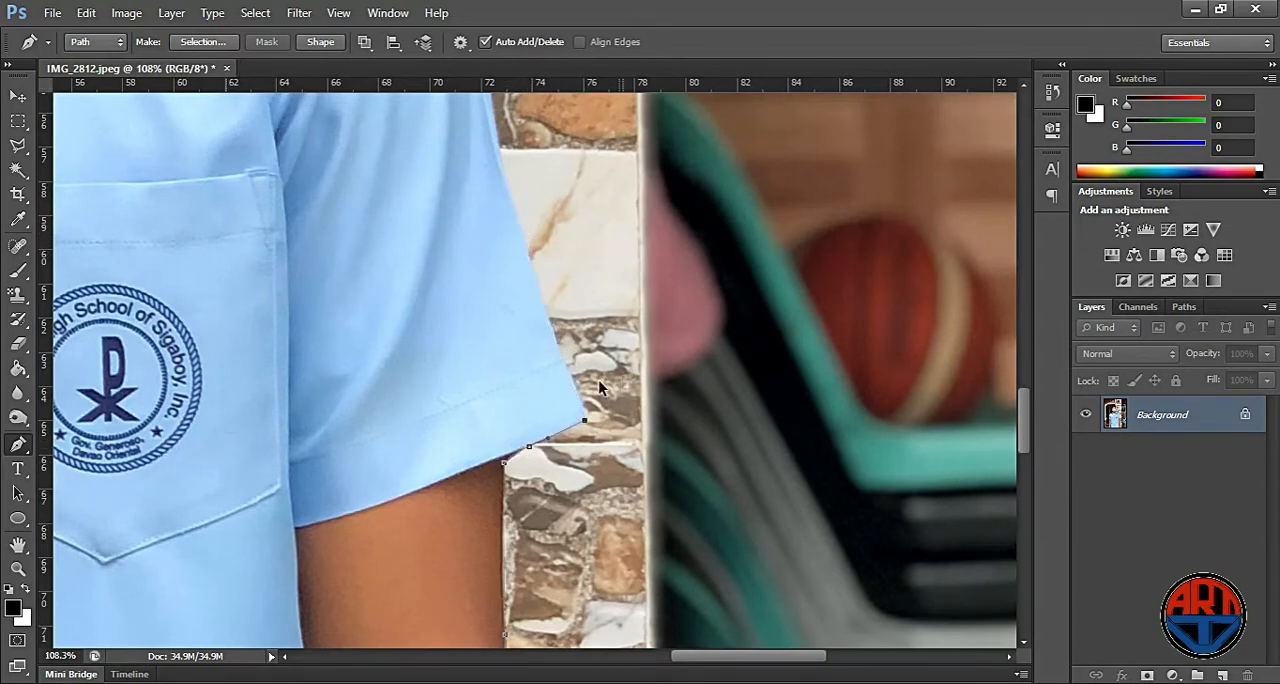
{"action": "left_click_drag", "start_coordinate": [540, 353], "coordinate": [588, 575]}
{"action": "scroll", "coordinate": [555, 449], "scroll_direction": "up", "scroll_amount": 1}
{"action": "left_click_drag", "start_coordinate": [440, 332], "coordinate": [420, 212]}
{"action": "left_click_drag", "start_coordinate": [515, 229], "coordinate": [575, 512]}
{"action": "left_click_drag", "start_coordinate": [431, 333], "coordinate": [398, 252]}
- Continue the path over the shoulder beside the stone wall and up the shirt collar to the neck
{"action": "left_click_drag", "start_coordinate": [551, 311], "coordinate": [730, 606]}
{"action": "left_click_drag", "start_coordinate": [505, 427], "coordinate": [807, 519]}
{"action": "left_click_drag", "start_coordinate": [749, 478], "coordinate": [703, 461]}
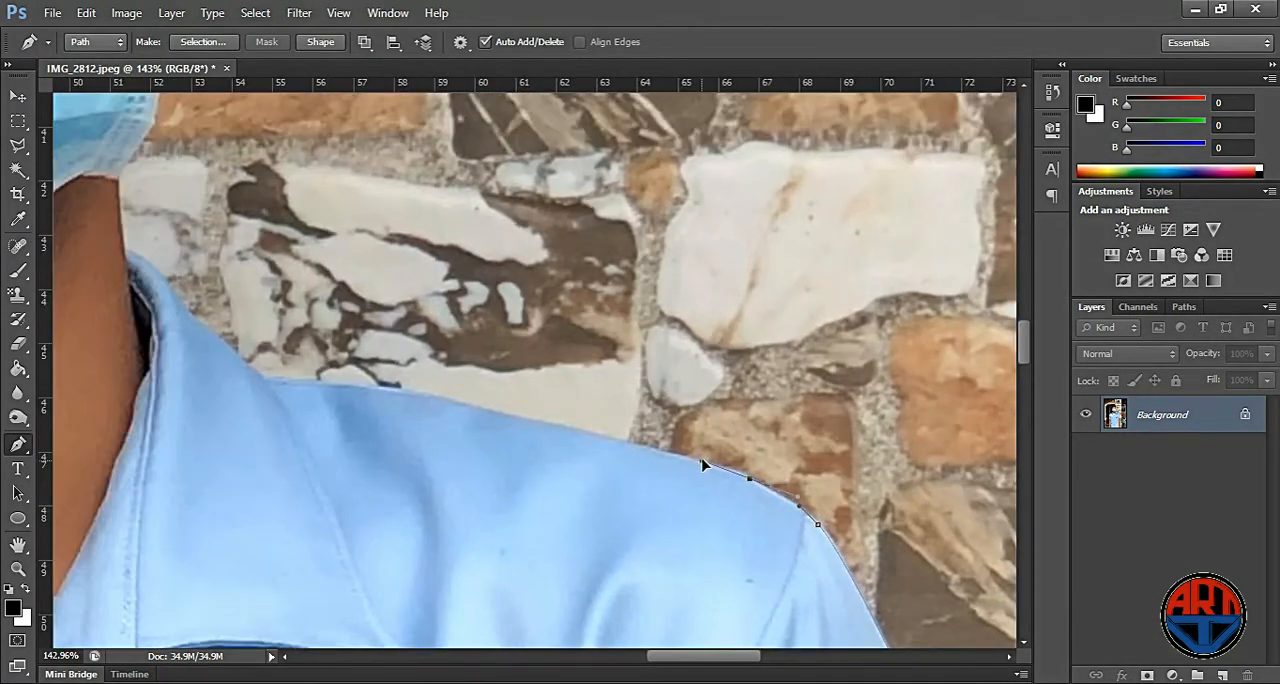
{"action": "left_click_drag", "start_coordinate": [441, 396], "coordinate": [364, 384]}
{"action": "key", "text": "ctrl+z"}
{"action": "left_click", "coordinate": [268, 379]}
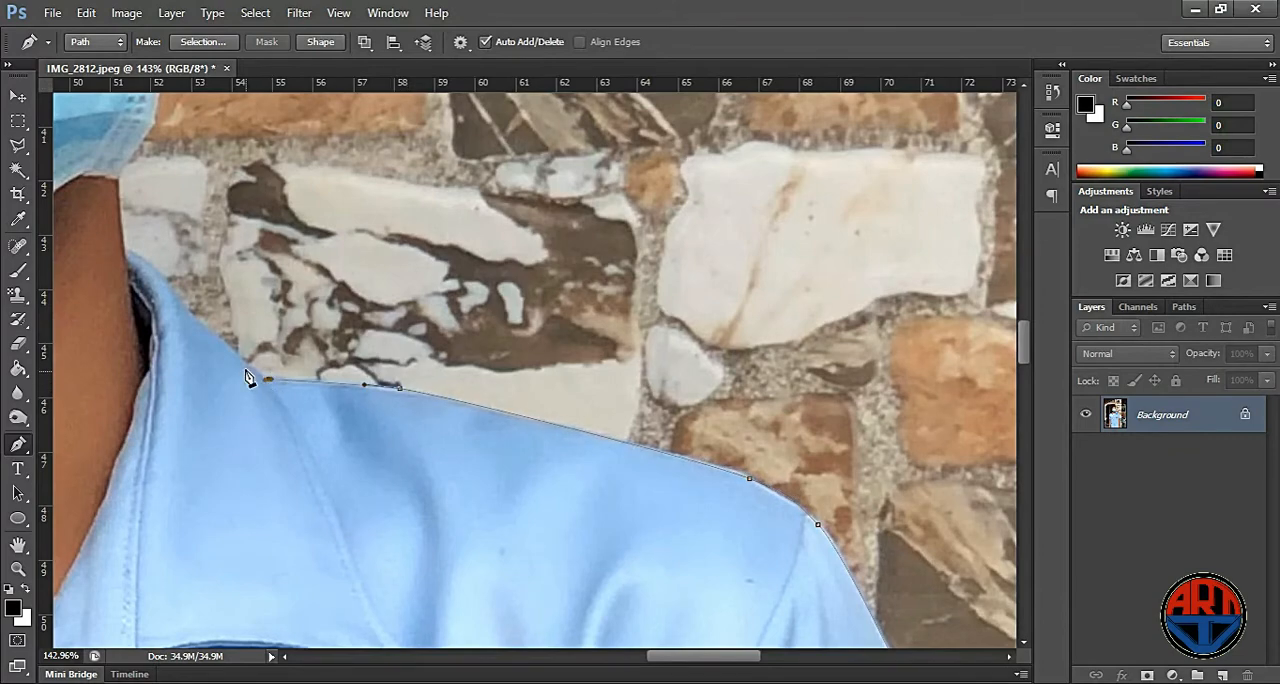
{"action": "scroll", "coordinate": [151, 272], "scroll_direction": "up", "scroll_amount": 2}
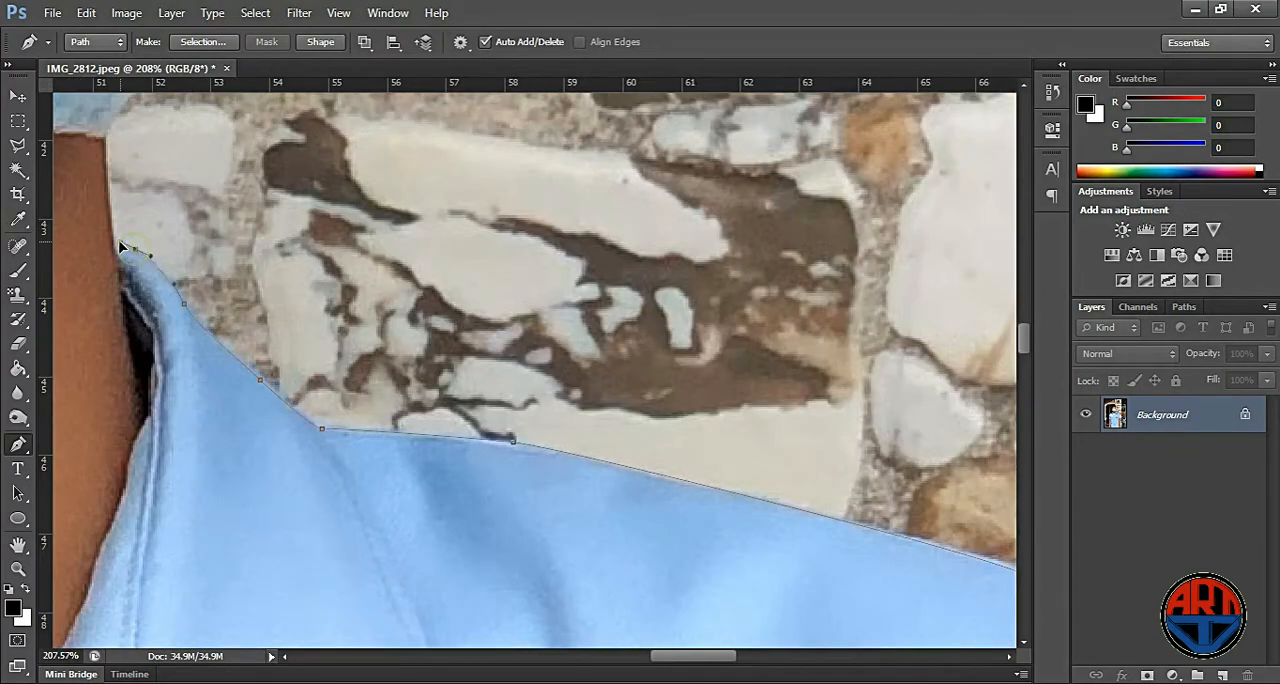
- Extend the path up the neck, along the face mask's edge and around the ear beside the stone wall
{"action": "left_click_drag", "start_coordinate": [115, 138], "coordinate": [224, 488]}
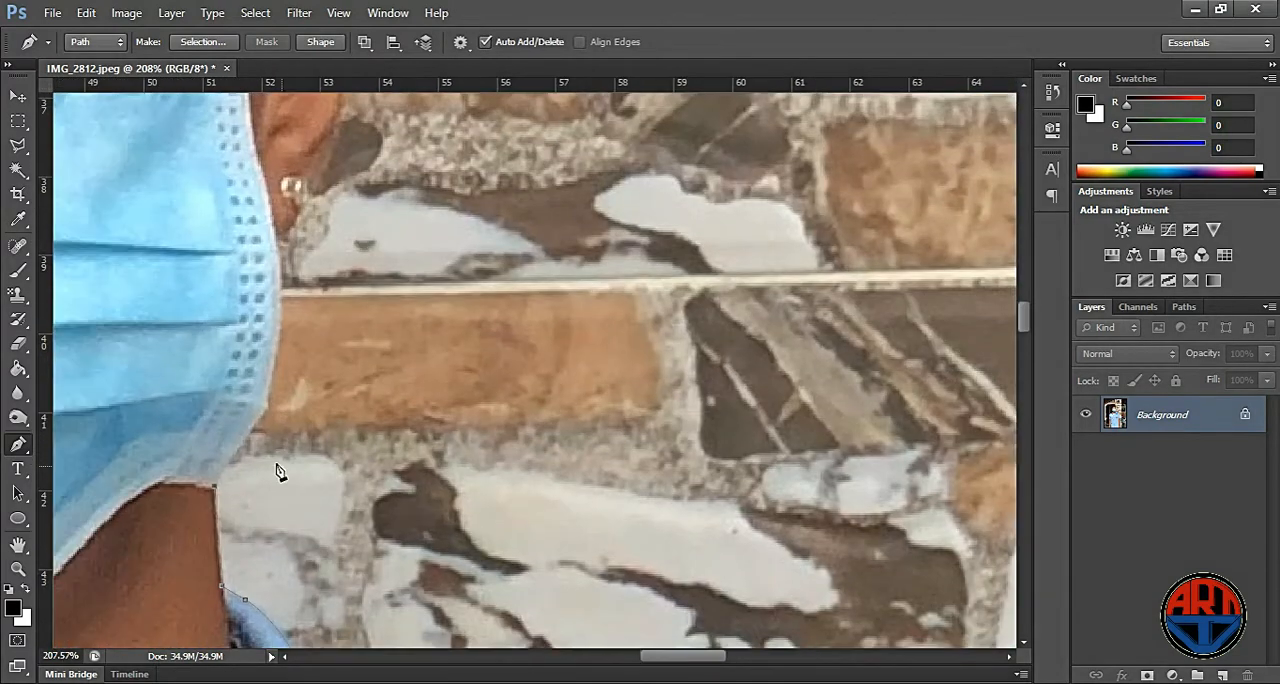
{"action": "left_click", "coordinate": [275, 239]}
{"action": "left_click_drag", "start_coordinate": [336, 139], "coordinate": [346, 109]}
{"action": "left_click_drag", "start_coordinate": [423, 108], "coordinate": [471, 434]}
{"action": "left_click_drag", "start_coordinate": [403, 371], "coordinate": [411, 343]}
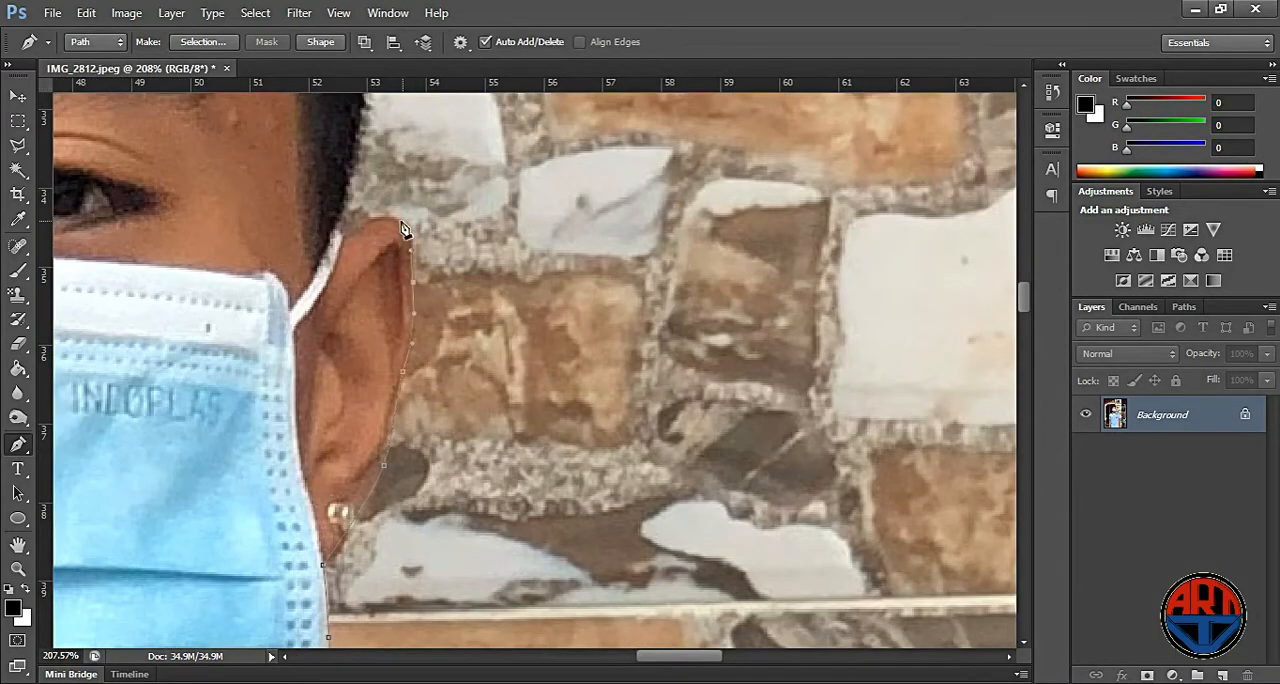
- Trace the path from the top of the ear up the hairline and across the top of the head
{"action": "left_click_drag", "start_coordinate": [556, 222], "coordinate": [665, 526]}
{"action": "left_click_drag", "start_coordinate": [477, 344], "coordinate": [479, 259]}
{"action": "left_click_drag", "start_coordinate": [571, 239], "coordinate": [638, 595]}
{"action": "left_click_drag", "start_coordinate": [531, 467], "coordinate": [505, 426]}
{"action": "left_click", "coordinate": [463, 382]}
{"action": "left_click_drag", "start_coordinate": [494, 321], "coordinate": [620, 484]}
{"action": "left_click_drag", "start_coordinate": [531, 376], "coordinate": [482, 338]}
{"action": "left_click_drag", "start_coordinate": [404, 391], "coordinate": [606, 457]}
{"action": "left_click_drag", "start_coordinate": [457, 345], "coordinate": [356, 335]}
{"action": "left_click_drag", "start_coordinate": [159, 341], "coordinate": [116, 351]}
{"action": "left_click_drag", "start_coordinate": [373, 377], "coordinate": [865, 230]}
- Curve the path down the hair beside the dark doorway until just above the other ear, redoing misplaced anchor points
{"action": "left_click_drag", "start_coordinate": [334, 391], "coordinate": [287, 508]}
{"action": "key", "text": "ctrl+z"}
{"action": "left_click_drag", "start_coordinate": [361, 326], "coordinate": [315, 417]}
{"action": "key", "text": "ctrl+z"}
{"action": "left_click_drag", "start_coordinate": [423, 271], "coordinate": [375, 320]}
{"action": "left_click_drag", "start_coordinate": [311, 427], "coordinate": [306, 451]}
{"action": "left_click_drag", "start_coordinate": [280, 548], "coordinate": [267, 602]}
{"action": "left_click_drag", "start_coordinate": [424, 516], "coordinate": [557, 174]}
{"action": "left_click_drag", "start_coordinate": [383, 334], "coordinate": [391, 366]}
{"action": "left_click_drag", "start_coordinate": [419, 453], "coordinate": [425, 484]}
{"action": "left_click_drag", "start_coordinate": [532, 399], "coordinate": [522, 5]}
{"action": "left_click", "coordinate": [445, 268]}
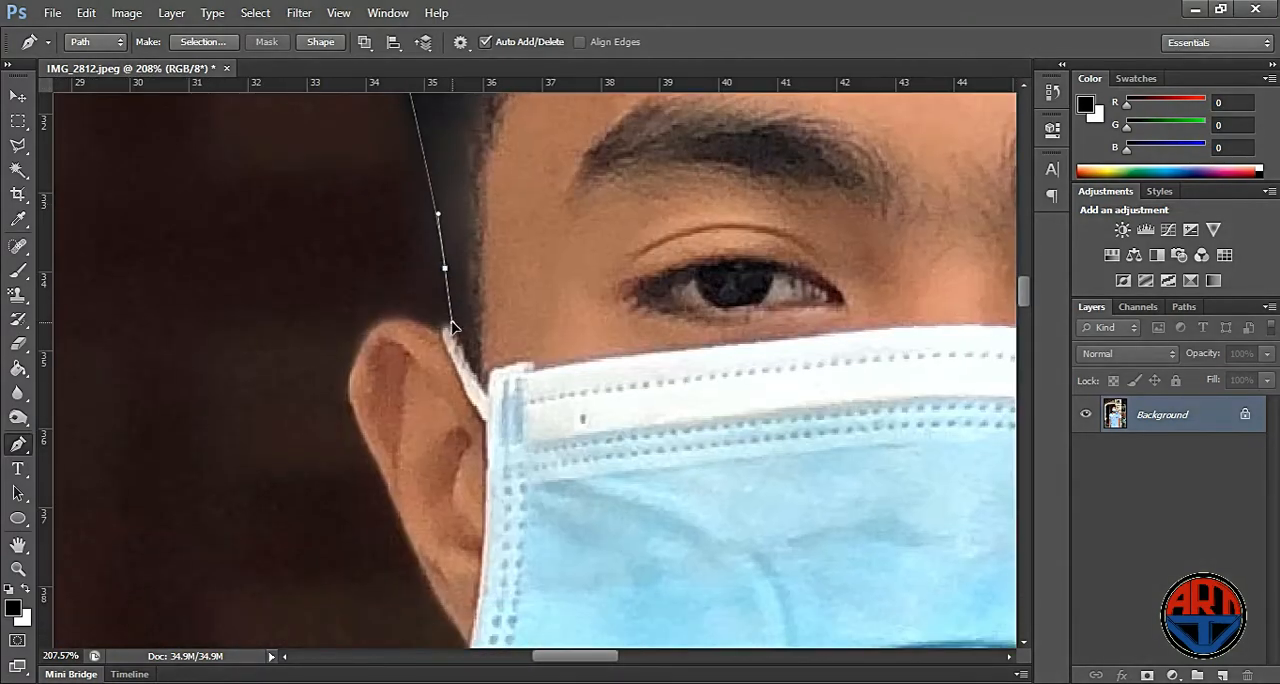
- Outline the ear and the face mask's edge beside the dark doorway, down to the neck
{"action": "left_click", "coordinate": [452, 329]}
{"action": "left_click_drag", "start_coordinate": [397, 318], "coordinate": [378, 333]}
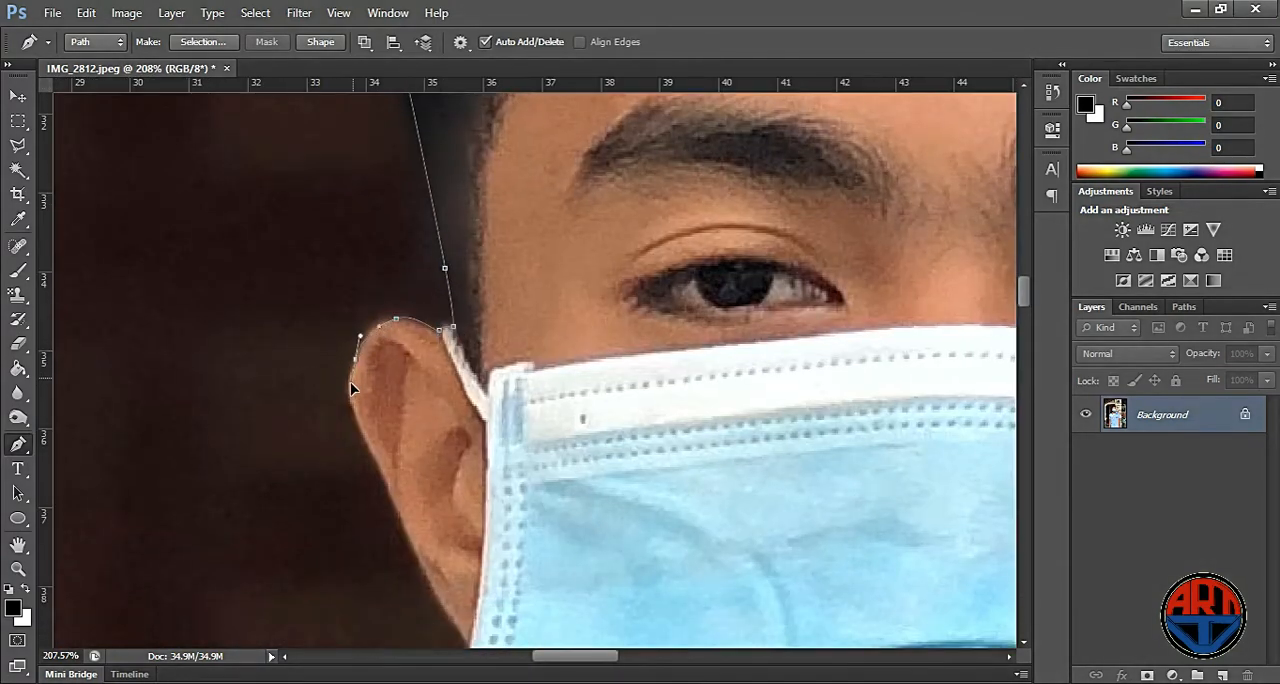
{"action": "left_click_drag", "start_coordinate": [429, 597], "coordinate": [388, 293]}
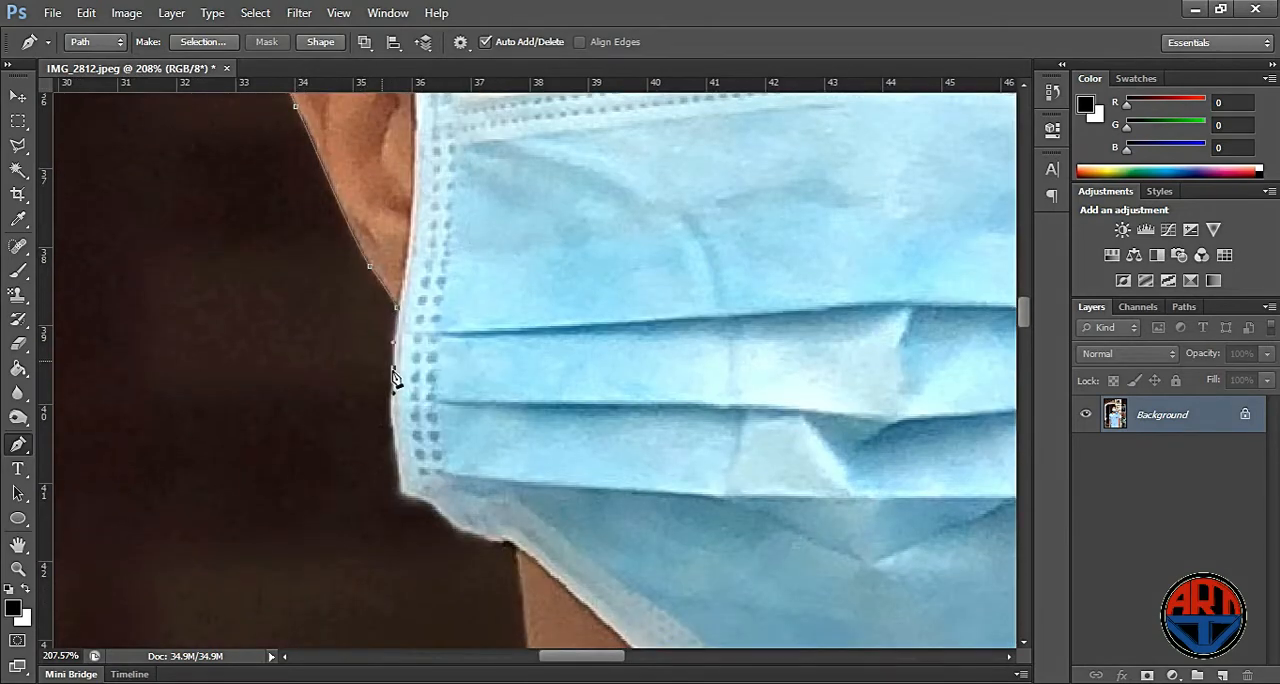
{"action": "left_click_drag", "start_coordinate": [514, 546], "coordinate": [517, 553]}
- Continue the path down the neck, around the collar and along the shoulder on the dark doorway side
{"action": "left_click_drag", "start_coordinate": [577, 554], "coordinate": [560, 242]}
{"action": "left_click_drag", "start_coordinate": [524, 443], "coordinate": [592, 226]}
{"action": "left_click_drag", "start_coordinate": [519, 477], "coordinate": [800, 289]}
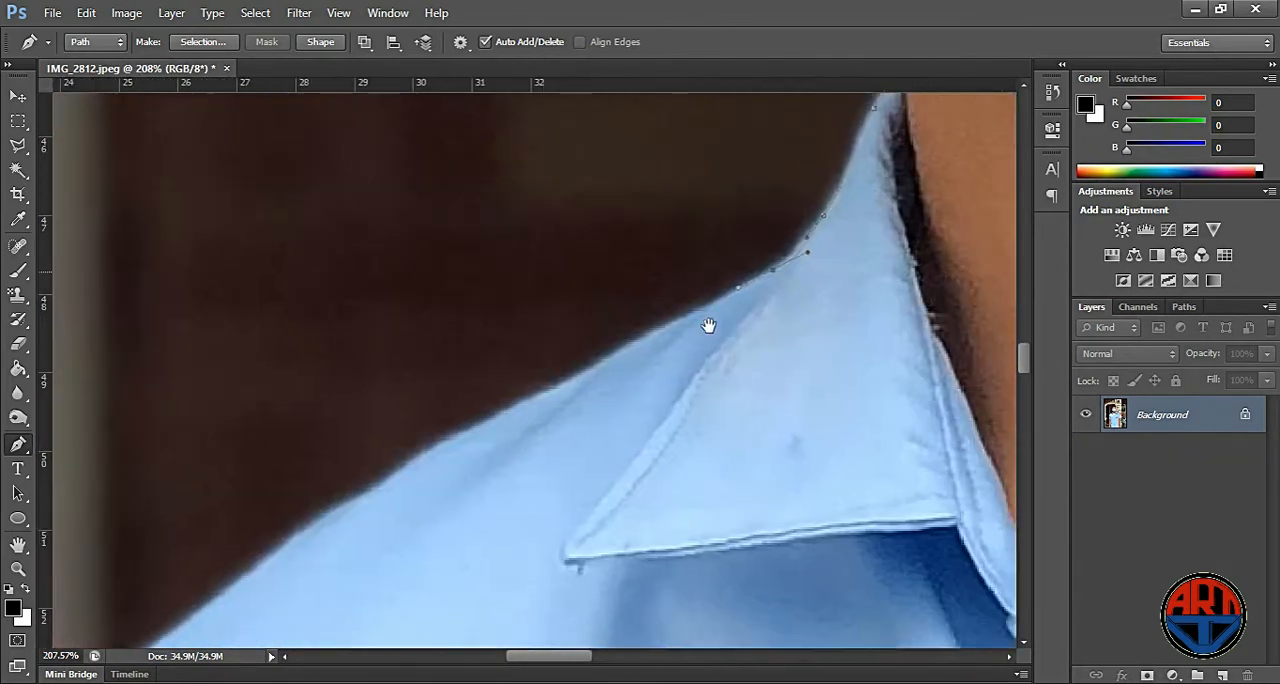
{"action": "left_click_drag", "start_coordinate": [507, 408], "coordinate": [446, 441]}
{"action": "left_click_drag", "start_coordinate": [251, 570], "coordinate": [200, 610]}
{"action": "left_click_drag", "start_coordinate": [482, 539], "coordinate": [718, 272]}
{"action": "left_click_drag", "start_coordinate": [287, 473], "coordinate": [254, 531]}
- Trace the sleeve's outer edge on the doorway side and follow its hem to the arm
{"action": "left_click_drag", "start_coordinate": [397, 392], "coordinate": [479, 158]}
{"action": "left_click_drag", "start_coordinate": [288, 448], "coordinate": [277, 493]}
{"action": "left_click_drag", "start_coordinate": [442, 396], "coordinate": [493, 168]}
{"action": "left_click_drag", "start_coordinate": [283, 538], "coordinate": [277, 570]}
{"action": "left_click_drag", "start_coordinate": [457, 600], "coordinate": [563, 325]}
{"action": "left_click_drag", "start_coordinate": [365, 478], "coordinate": [358, 546]}
{"action": "left_click_drag", "start_coordinate": [350, 587], "coordinate": [346, 602]}
{"action": "left_click_drag", "start_coordinate": [471, 599], "coordinate": [529, 274]}
{"action": "left_click_drag", "start_coordinate": [380, 399], "coordinate": [497, 447]}
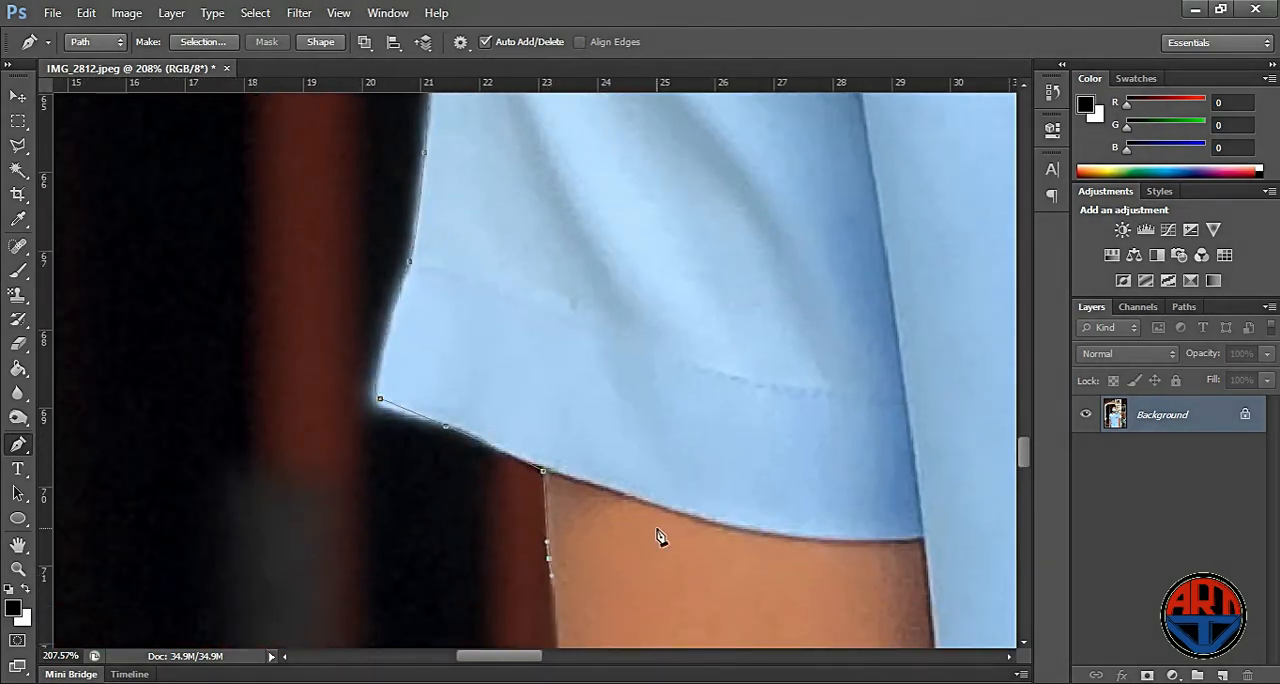
- Trace the outer edge of the arm on the doorway side down to the photo's bottom edge
{"action": "scroll", "coordinate": [572, 520], "scroll_direction": "down", "scroll_amount": 2}
{"action": "left_click_drag", "start_coordinate": [557, 594], "coordinate": [558, 622]}
{"action": "scroll", "coordinate": [686, 302], "scroll_direction": "down", "scroll_amount": 5}
{"action": "left_click_drag", "start_coordinate": [551, 560], "coordinate": [553, 564]}
{"action": "left_click_drag", "start_coordinate": [629, 555], "coordinate": [694, 234]}
{"action": "left_click_drag", "start_coordinate": [562, 483], "coordinate": [547, 529]}
{"action": "scroll", "coordinate": [540, 638], "scroll_direction": "down", "scroll_amount": 5}
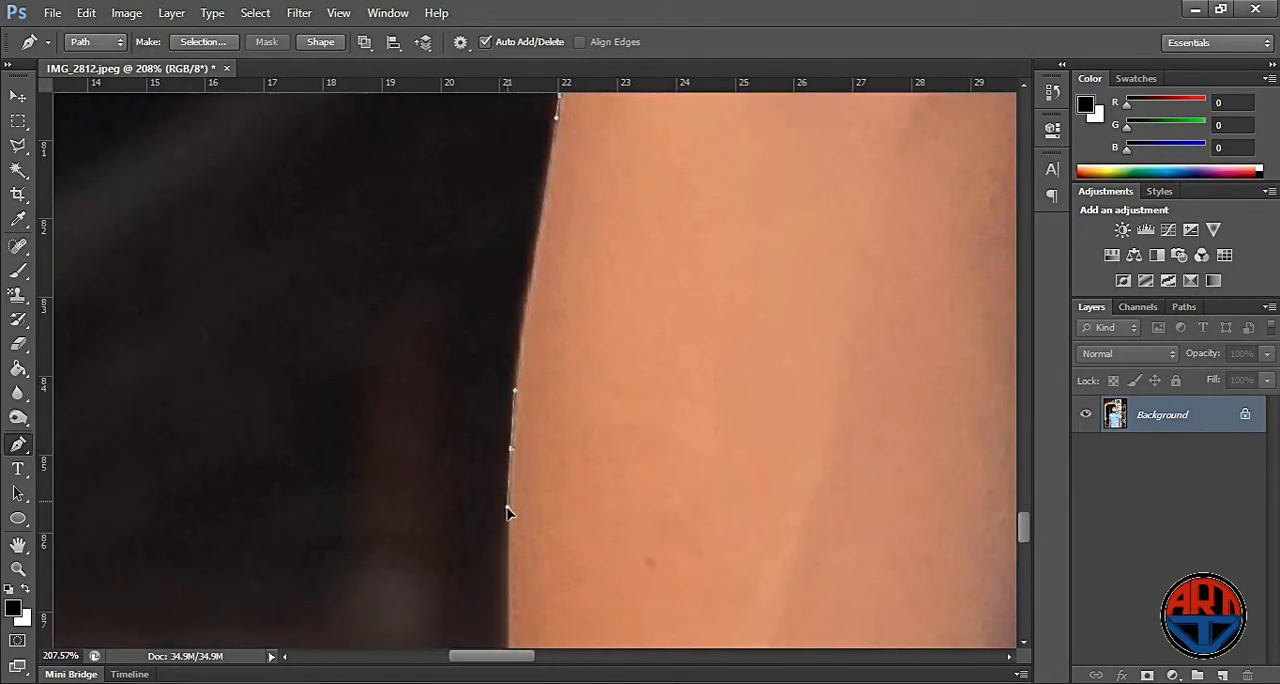
{"action": "scroll", "coordinate": [509, 509], "scroll_direction": "down", "scroll_amount": 3}
{"action": "left_click_drag", "start_coordinate": [497, 474], "coordinate": [497, 495]}
{"action": "left_click", "coordinate": [501, 625]}
{"action": "scroll", "coordinate": [507, 481], "scroll_direction": "down", "scroll_amount": 5}
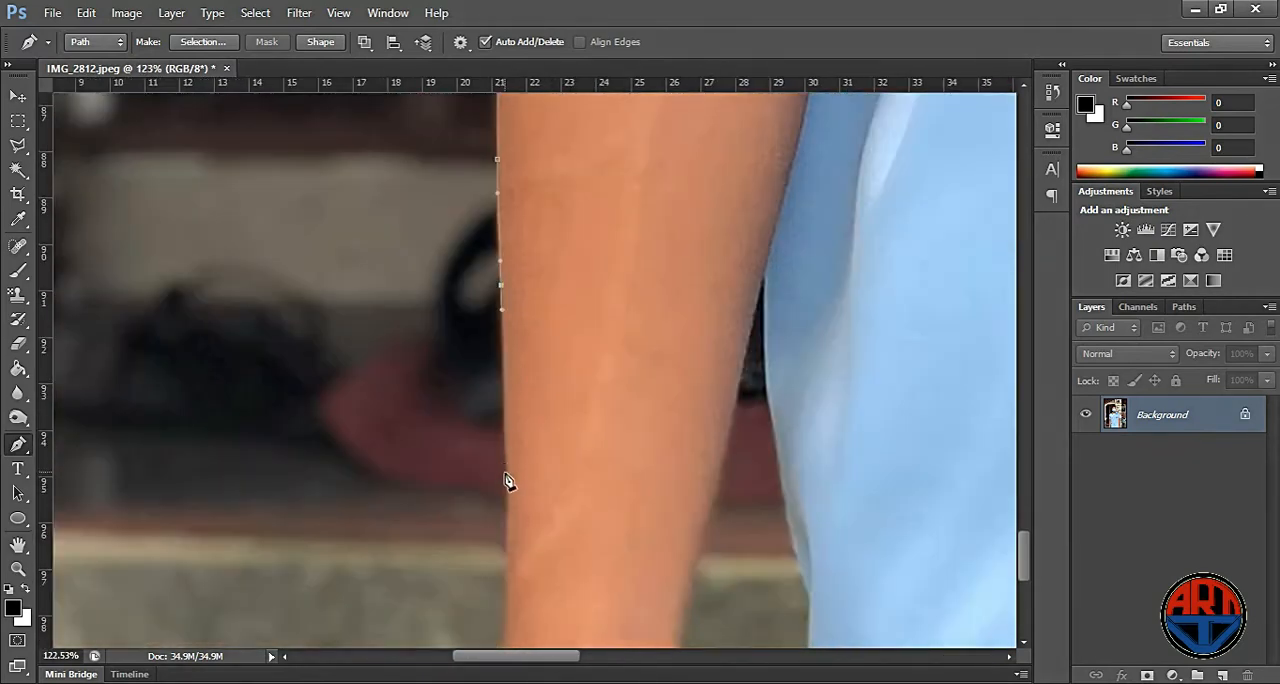
{"action": "left_click_drag", "start_coordinate": [508, 549], "coordinate": [509, 576]}
{"action": "scroll", "coordinate": [519, 480], "scroll_direction": "down", "scroll_amount": 5}
{"action": "left_click_drag", "start_coordinate": [498, 375], "coordinate": [497, 392]}
- Trace the gap between the arm and the shirt, and close the path along the photo's bottom edge at its starting point
{"action": "left_click", "coordinate": [666, 382]}
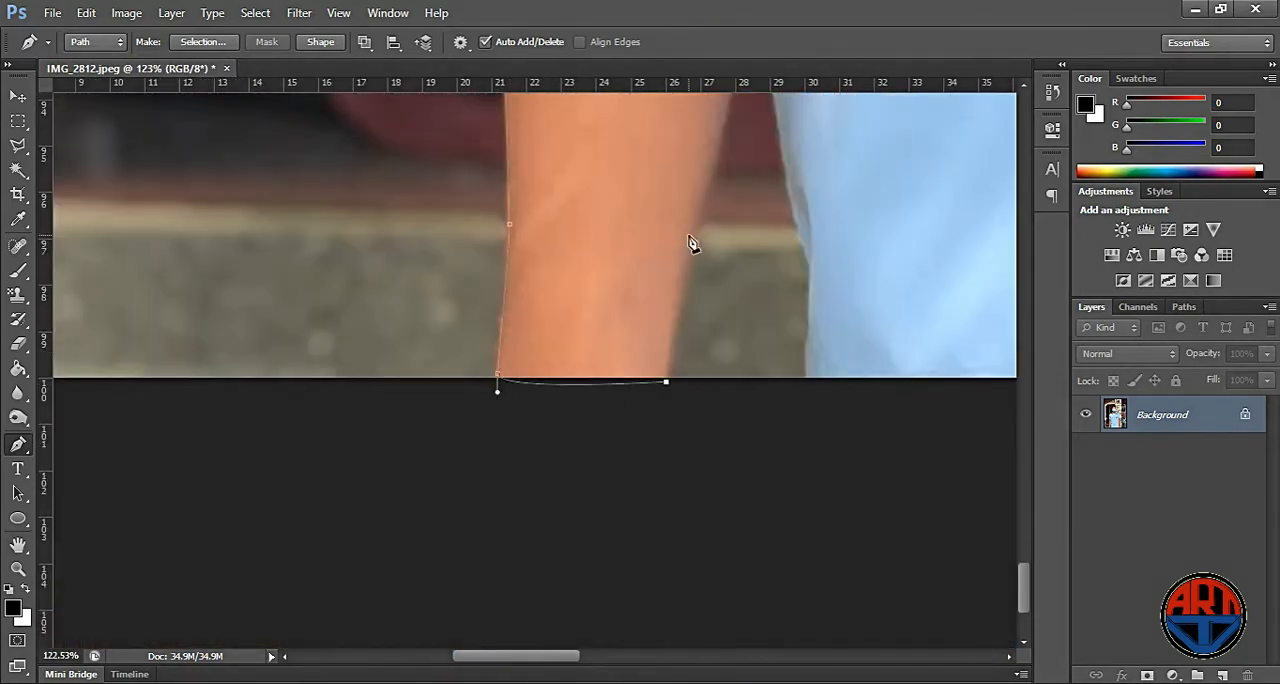
{"action": "left_click_drag", "start_coordinate": [698, 207], "coordinate": [715, 153]}
{"action": "left_click_drag", "start_coordinate": [785, 177], "coordinate": [661, 474]}
{"action": "left_click_drag", "start_coordinate": [621, 322], "coordinate": [625, 300]}
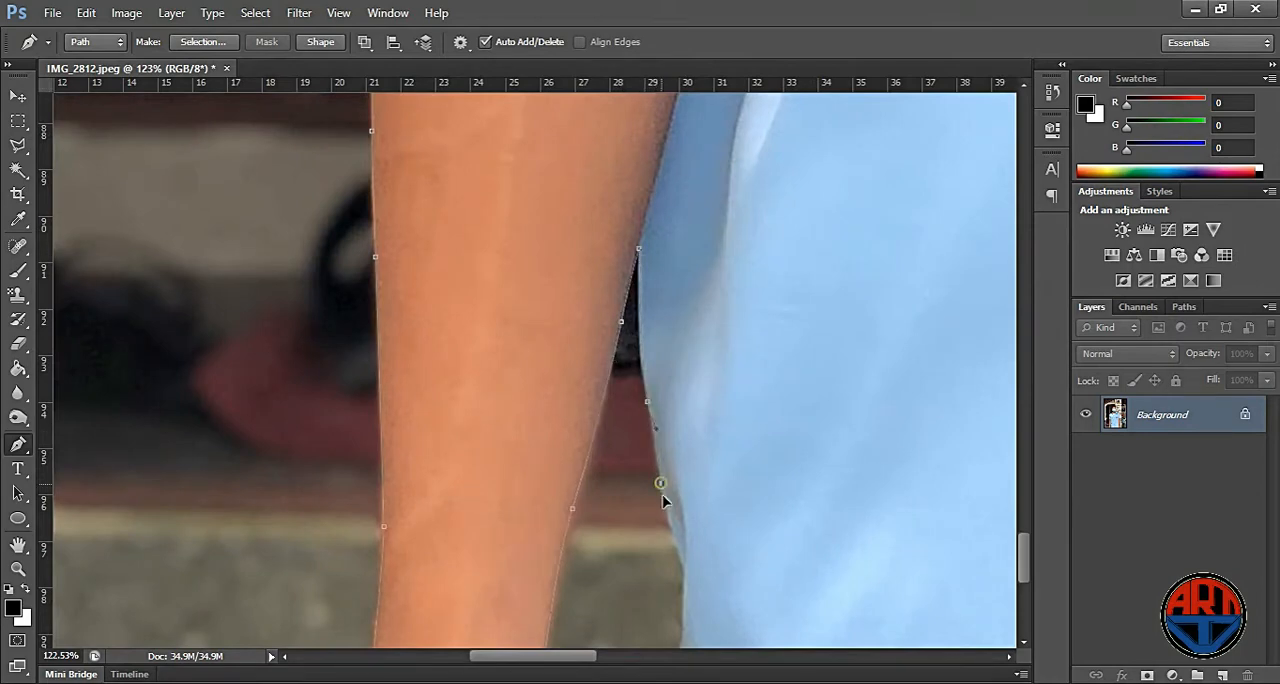
{"action": "left_click_drag", "start_coordinate": [740, 600], "coordinate": [652, 125]}
{"action": "left_click", "coordinate": [594, 194]}
{"action": "scroll", "coordinate": [601, 229], "scroll_direction": "down", "scroll_amount": 10}
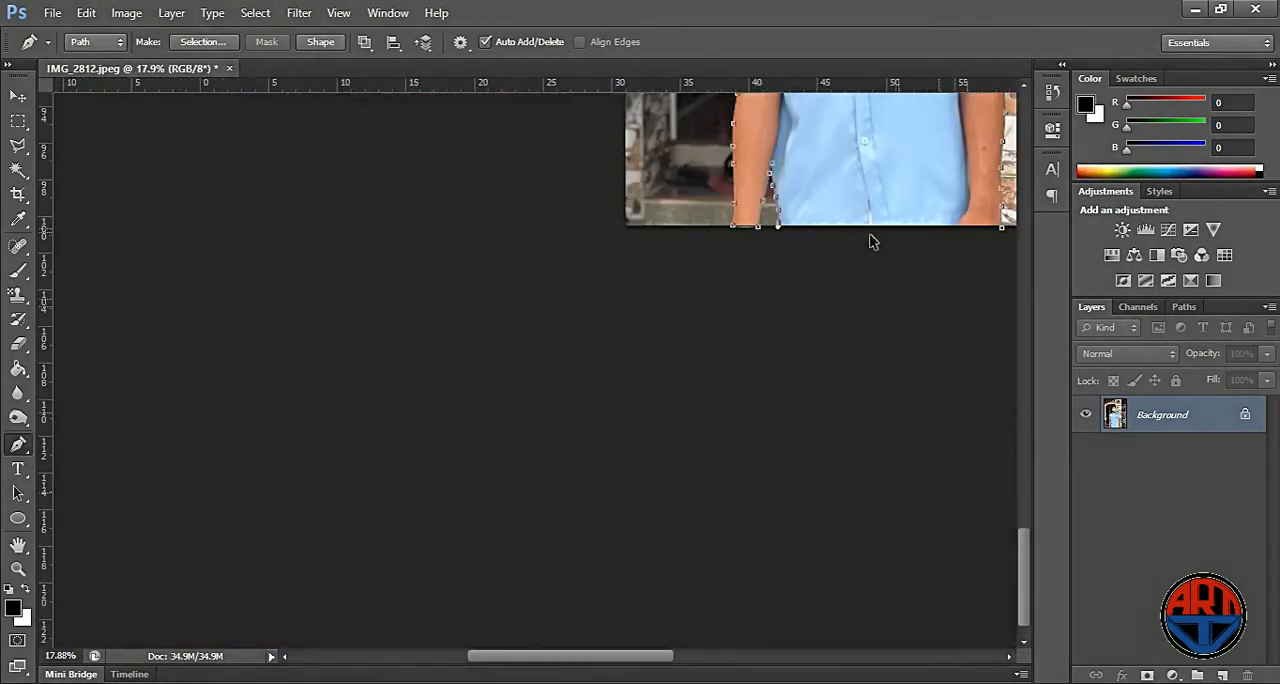
{"action": "left_click", "coordinate": [1002, 230]}
{"action": "scroll", "coordinate": [843, 237], "scroll_direction": "down", "scroll_amount": 3}
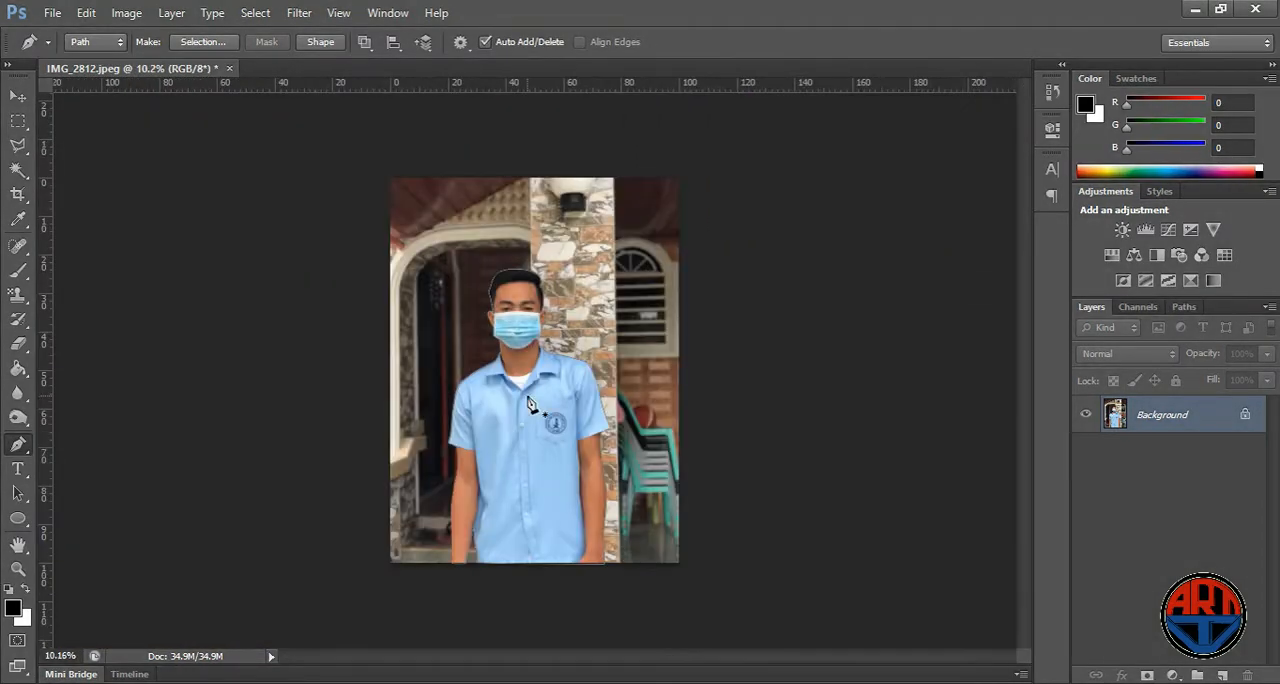
- Convert the closed path into a new anti-aliased selection with a feather radius of 0 pixels
{"action": "right_click", "coordinate": [496, 346]}
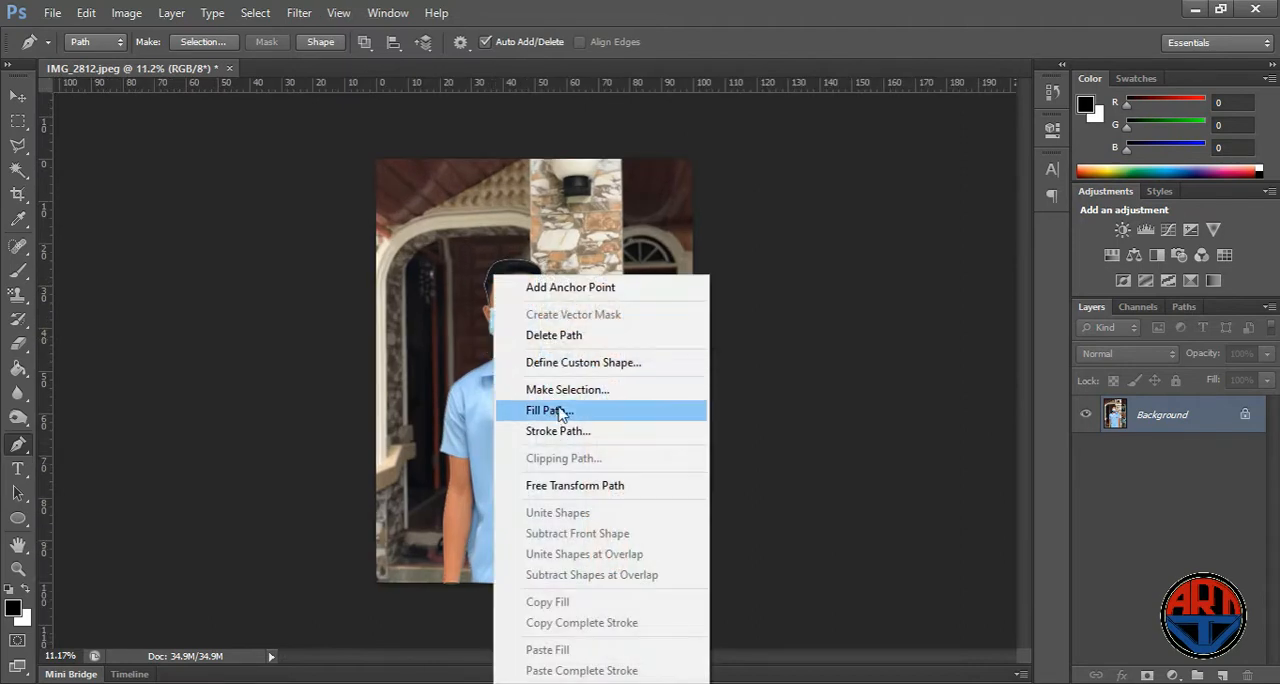
{"action": "left_click", "coordinate": [565, 392]}
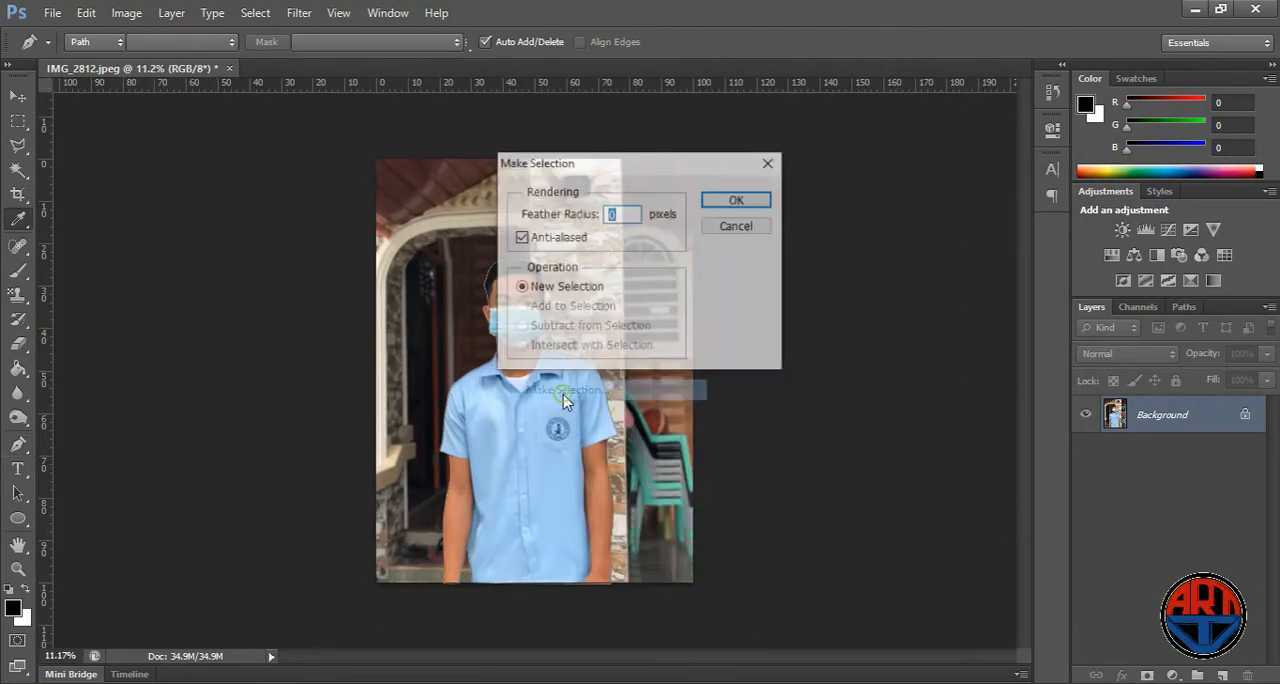
{"action": "left_click", "coordinate": [725, 205]}
- Feather the selection around the person by 1.5 pixels
{"action": "key", "text": "w"}
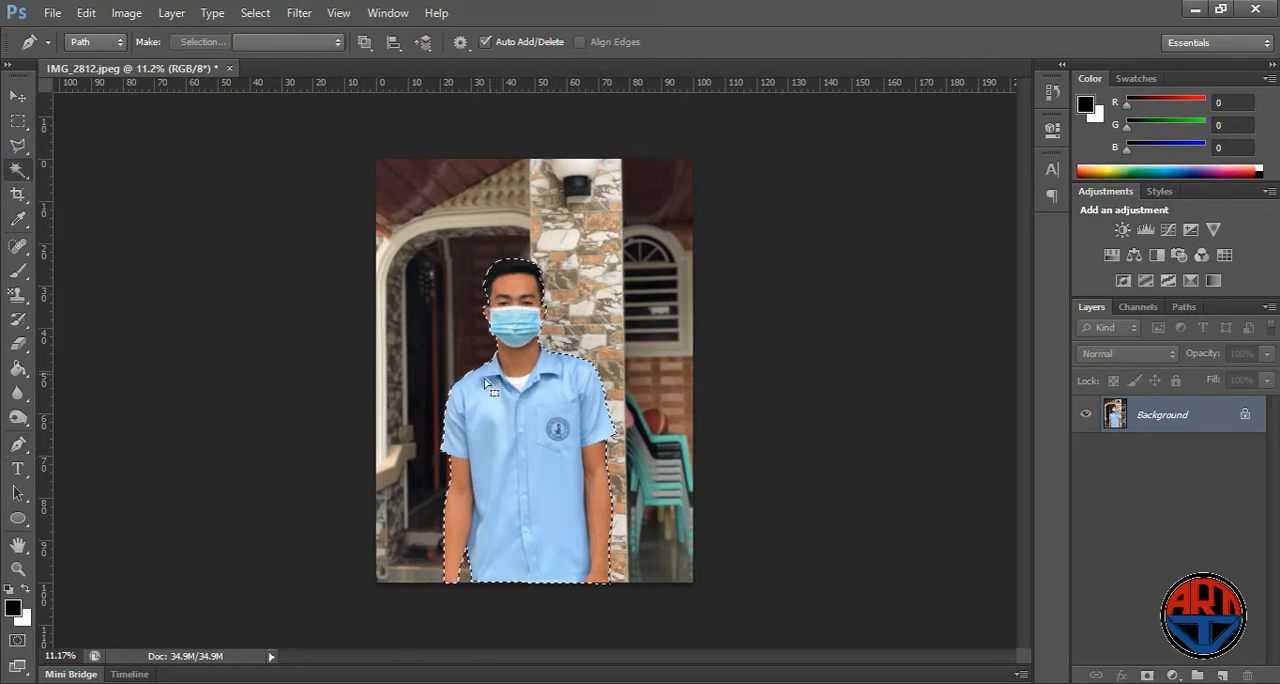
{"action": "right_click", "coordinate": [499, 406]}
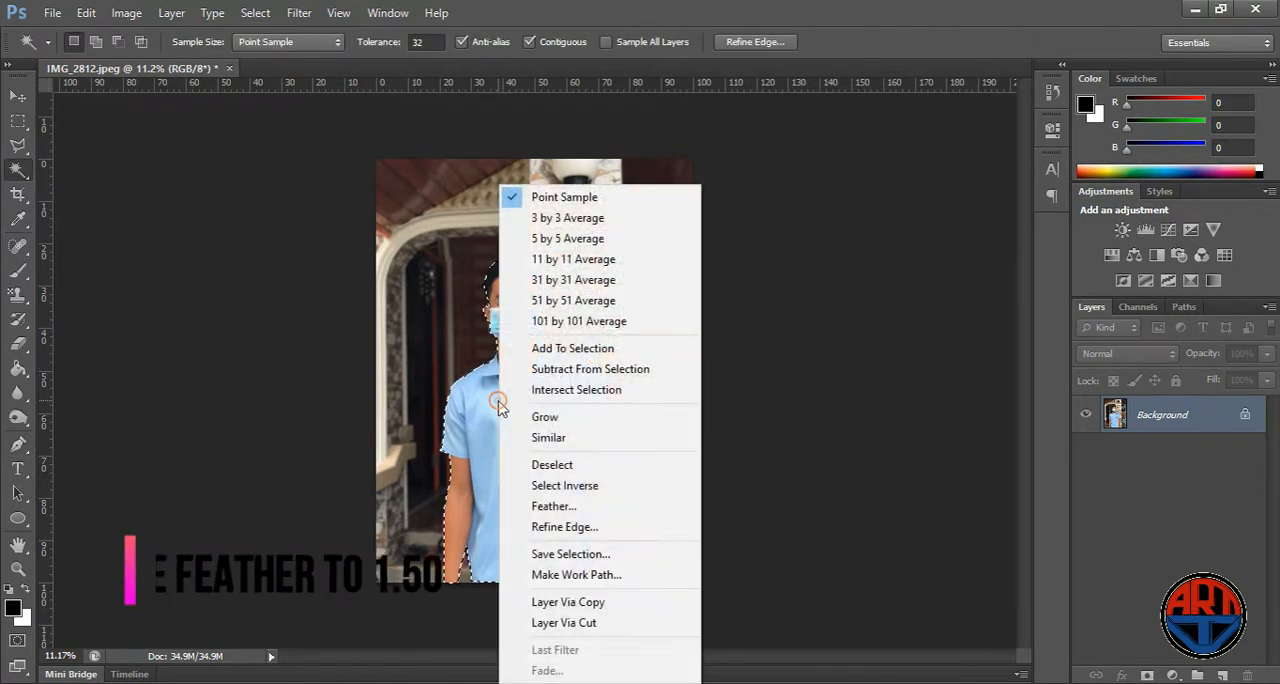
{"action": "left_click", "coordinate": [571, 510]}
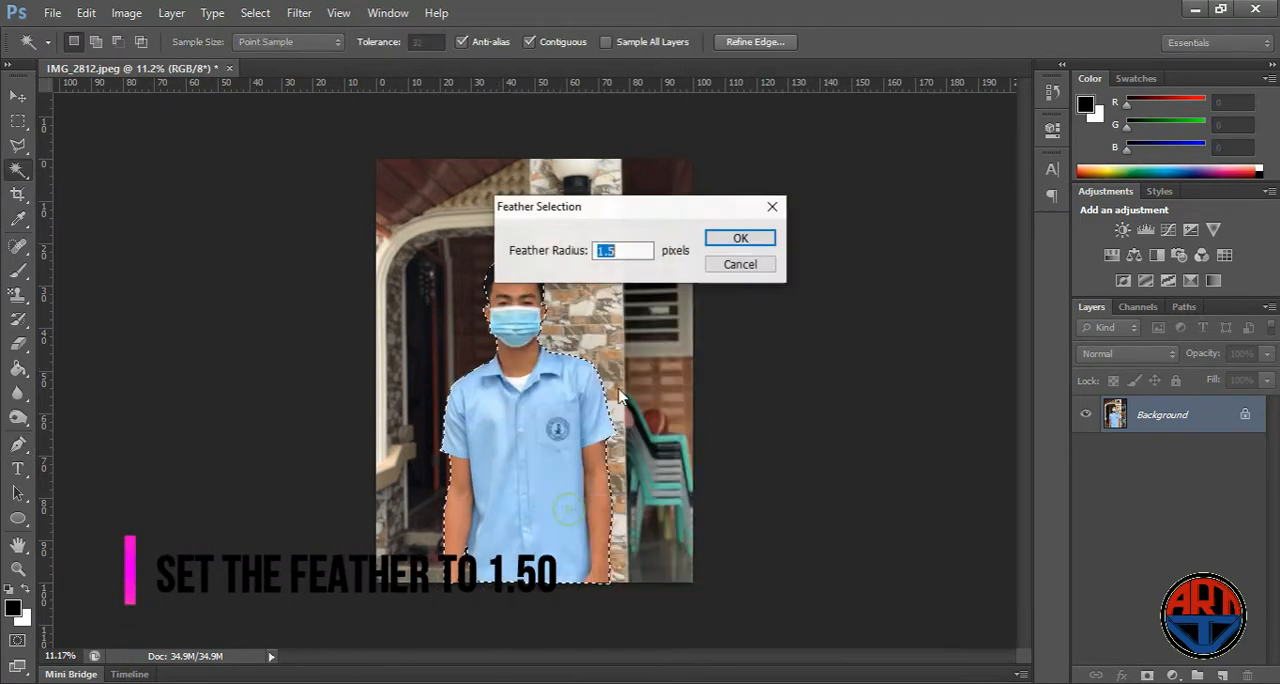
{"action": "left_click", "coordinate": [748, 240]}
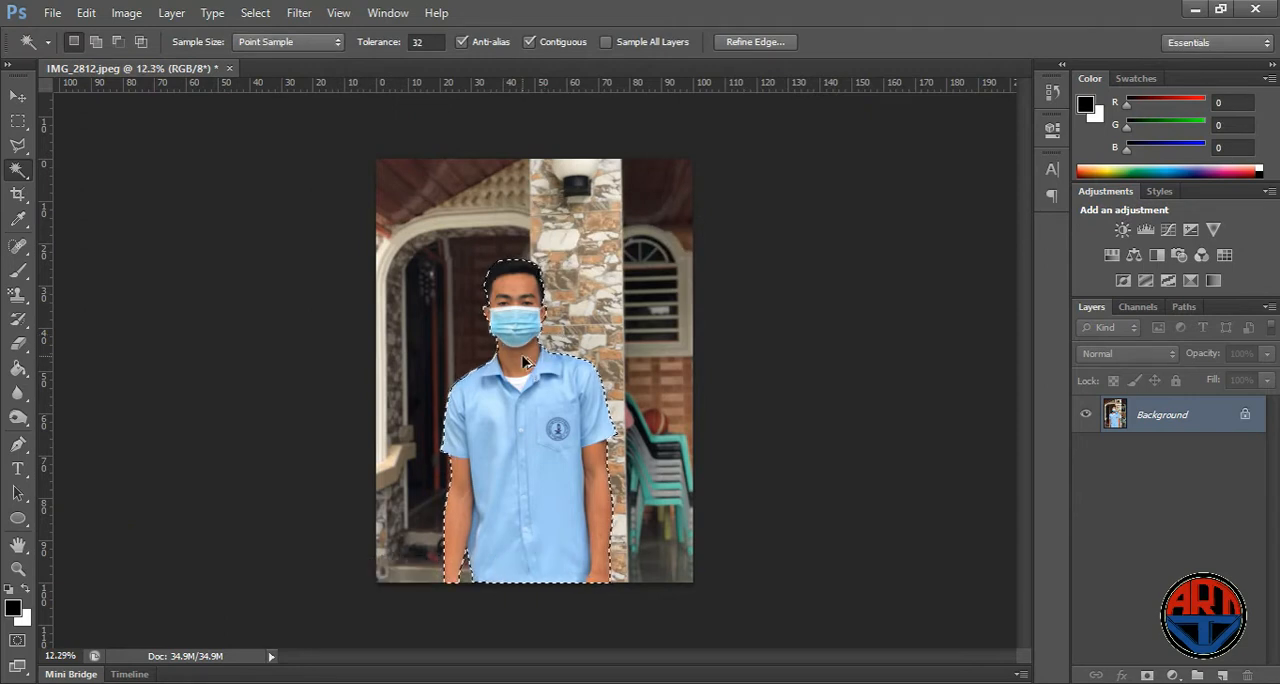
{"action": "key", "text": "ctrl+0"}
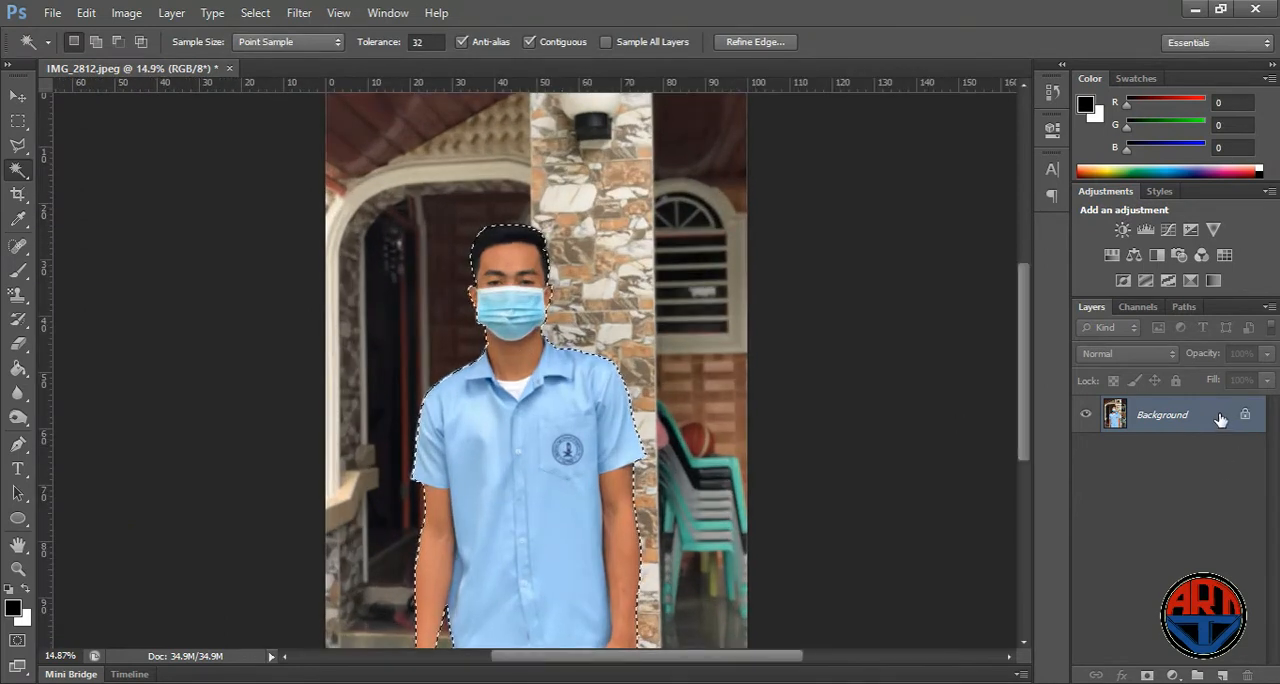
- Convert the locked Background into the editable layer Layer 0 and delete everything outside the person, leaving nothing selected
{"action": "double_click", "coordinate": [1220, 419]}
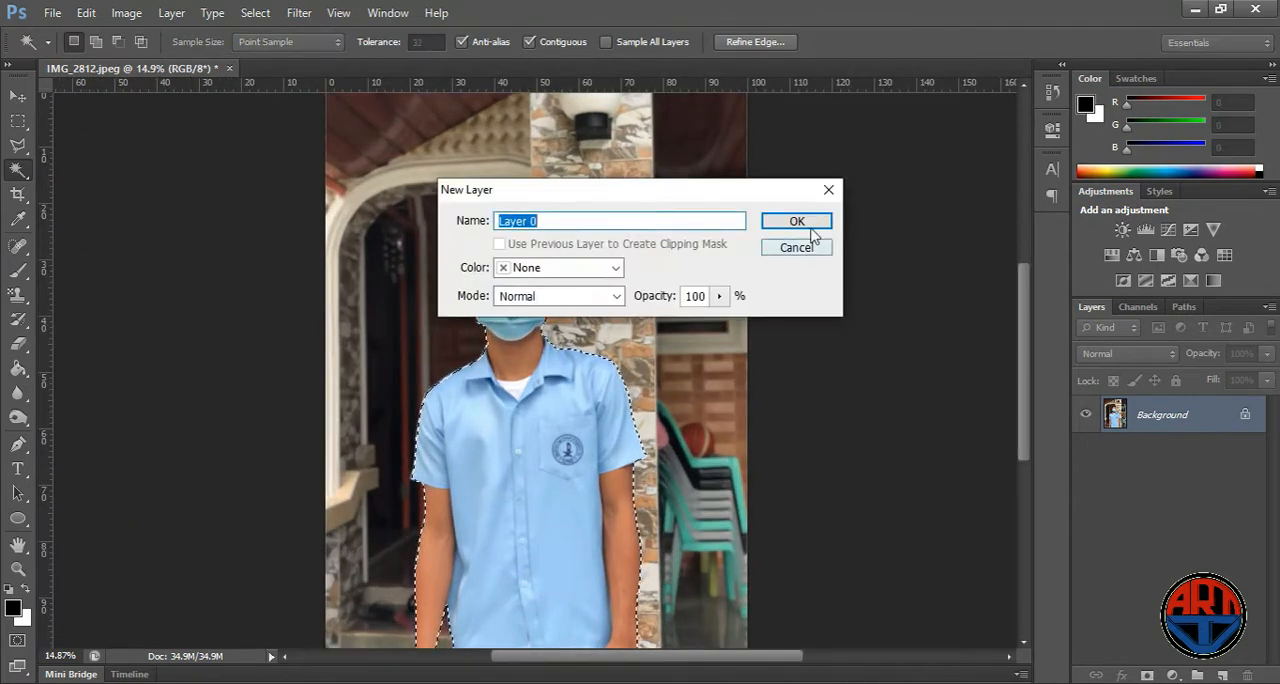
{"action": "left_click", "coordinate": [812, 225]}
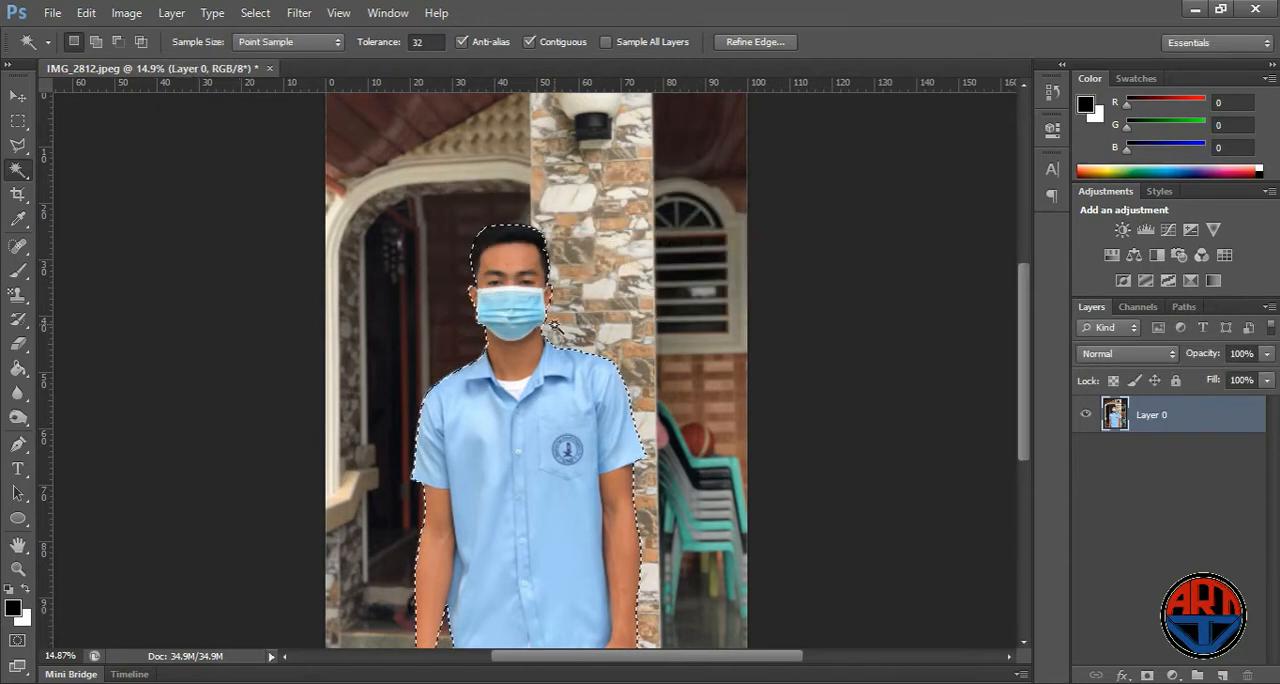
{"action": "right_click", "coordinate": [533, 388]}
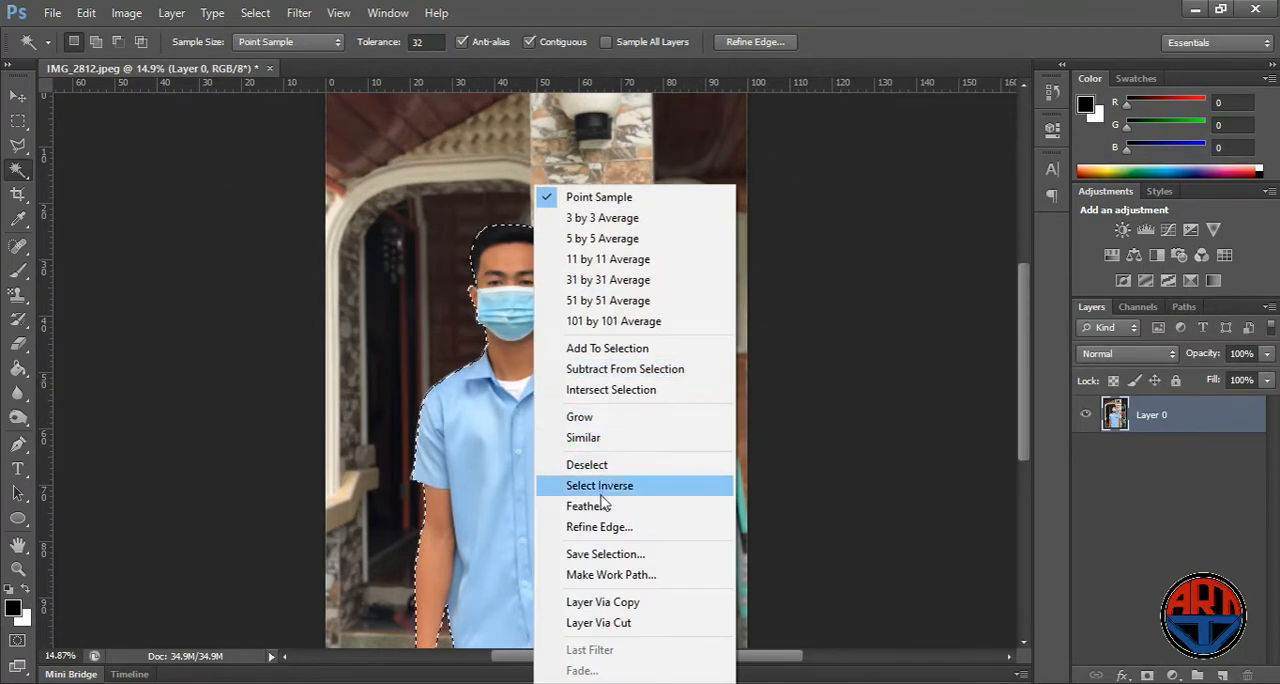
{"action": "left_click", "coordinate": [645, 486]}
{"action": "key", "text": "Delete"}
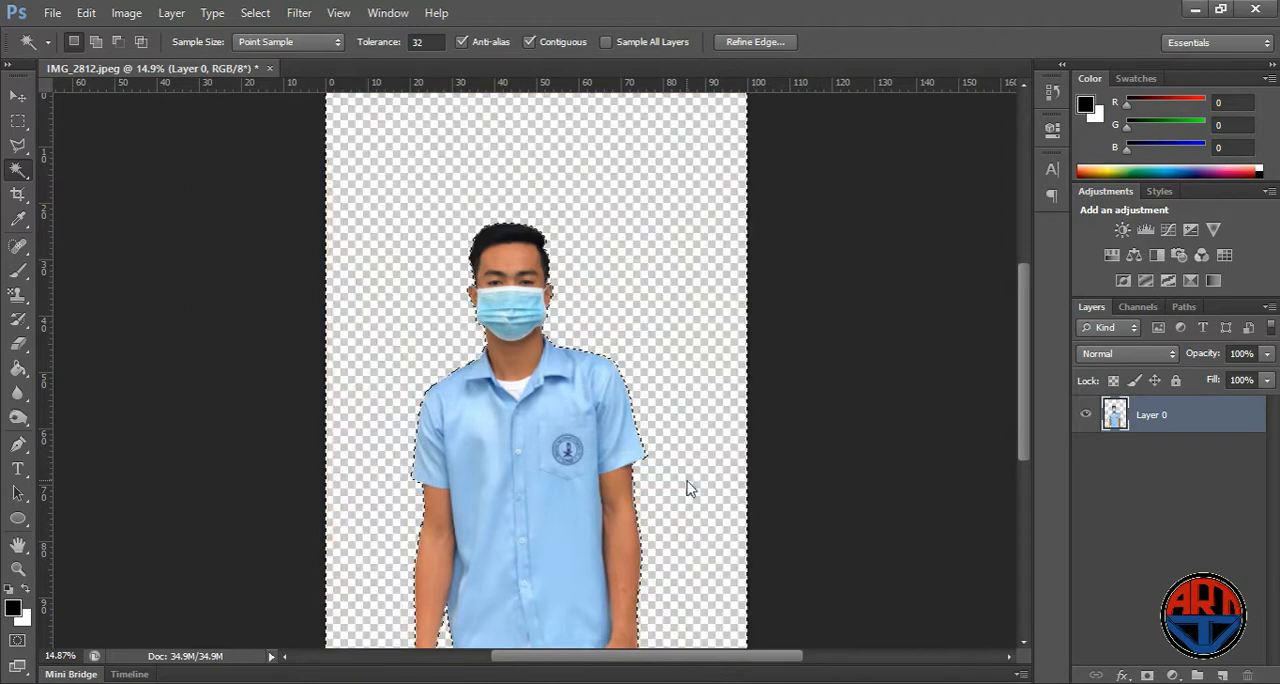
{"action": "scroll", "coordinate": [537, 494], "scroll_direction": "down", "scroll_amount": 2}
{"action": "key", "text": "ctrl+d"}
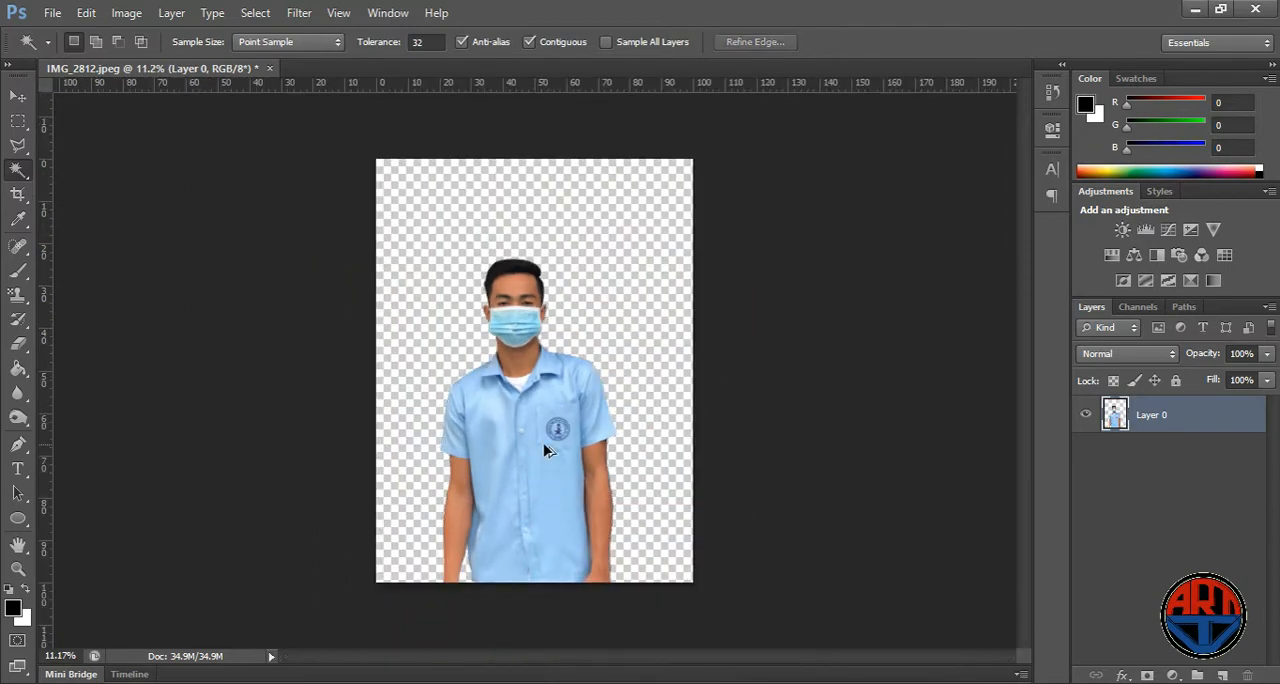
- Paste the street image as a new layer and move it to the upper-left corner of the canvas
{"action": "scroll", "coordinate": [546, 449], "scroll_direction": "down", "scroll_amount": 1}
{"action": "left_click", "coordinate": [17, 96]}
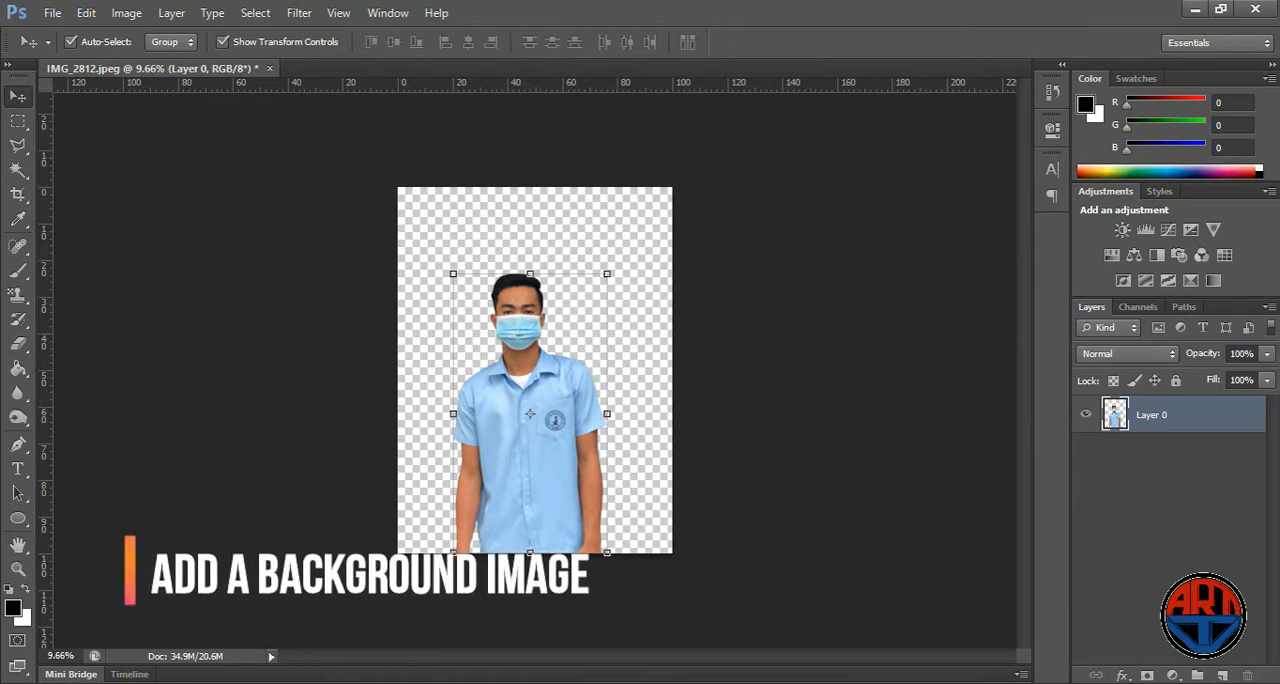
{"action": "key", "text": "ctrl+v"}
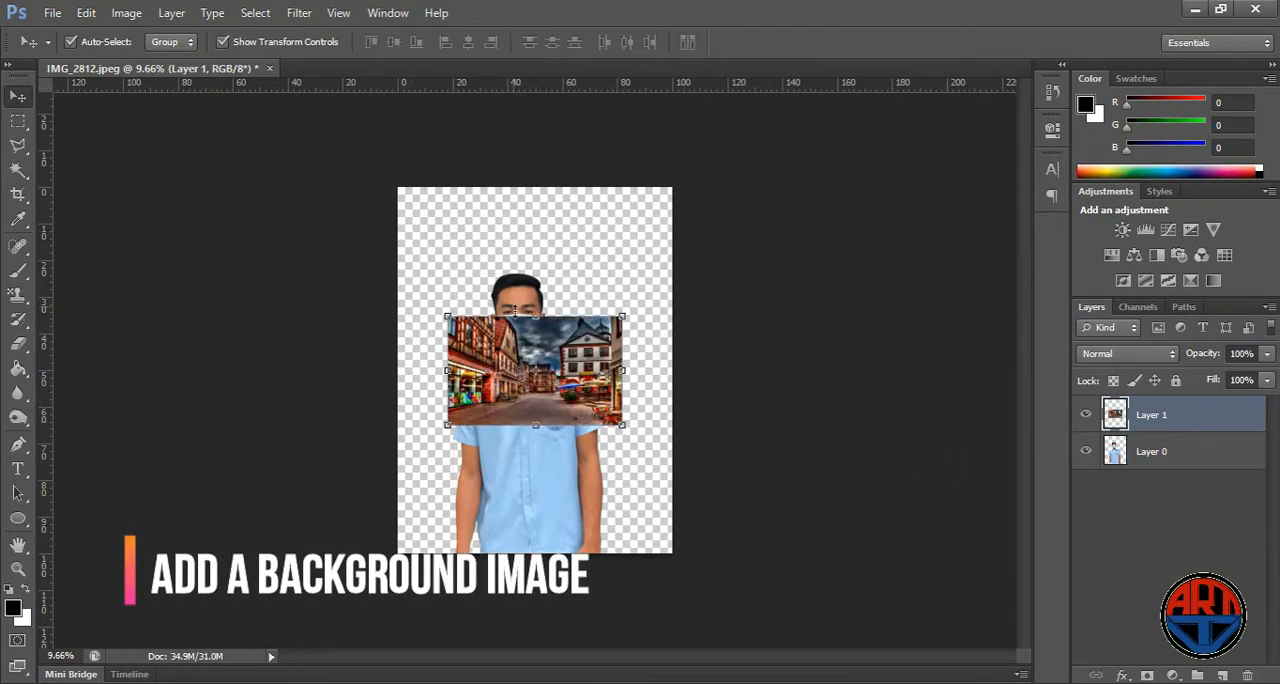
{"action": "left_click_drag", "start_coordinate": [578, 384], "coordinate": [516, 255]}
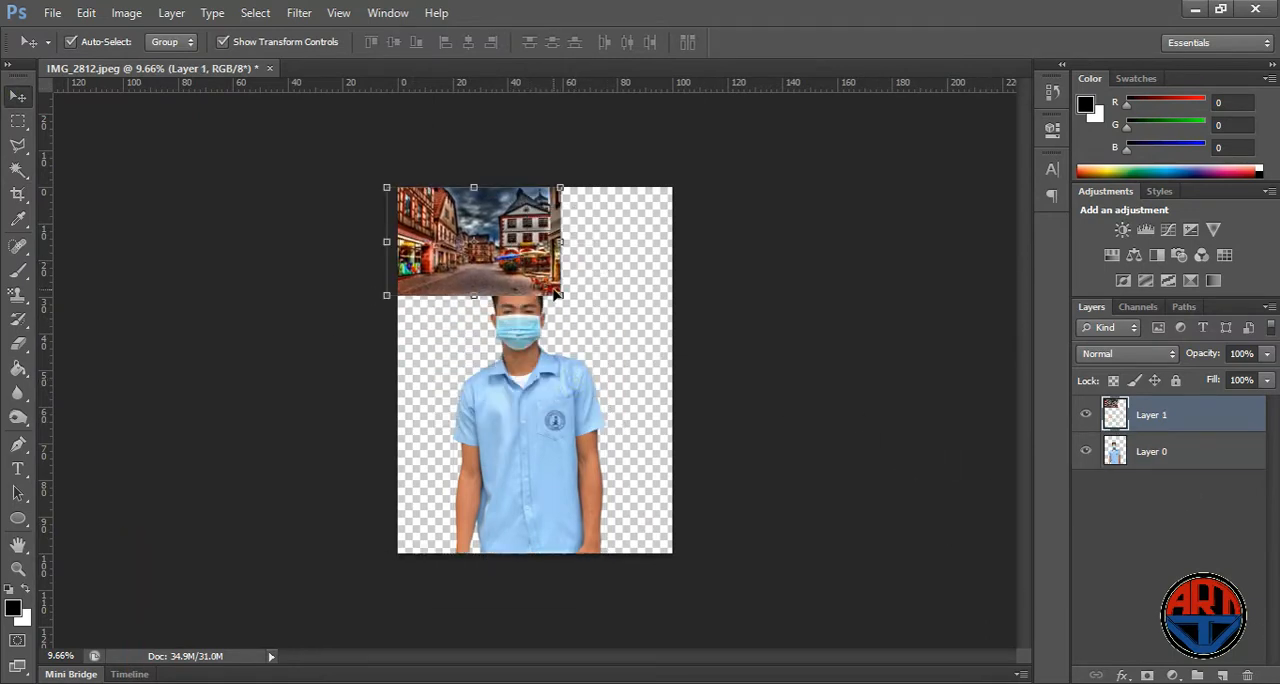
- Scale the street image up to about 355% and position it so it covers the whole canvas
{"action": "key", "text": "ctrl+t"}
{"action": "left_click_drag", "start_coordinate": [560, 295], "coordinate": [943, 656]}
{"action": "left_click_drag", "start_coordinate": [592, 476], "coordinate": [441, 464]}
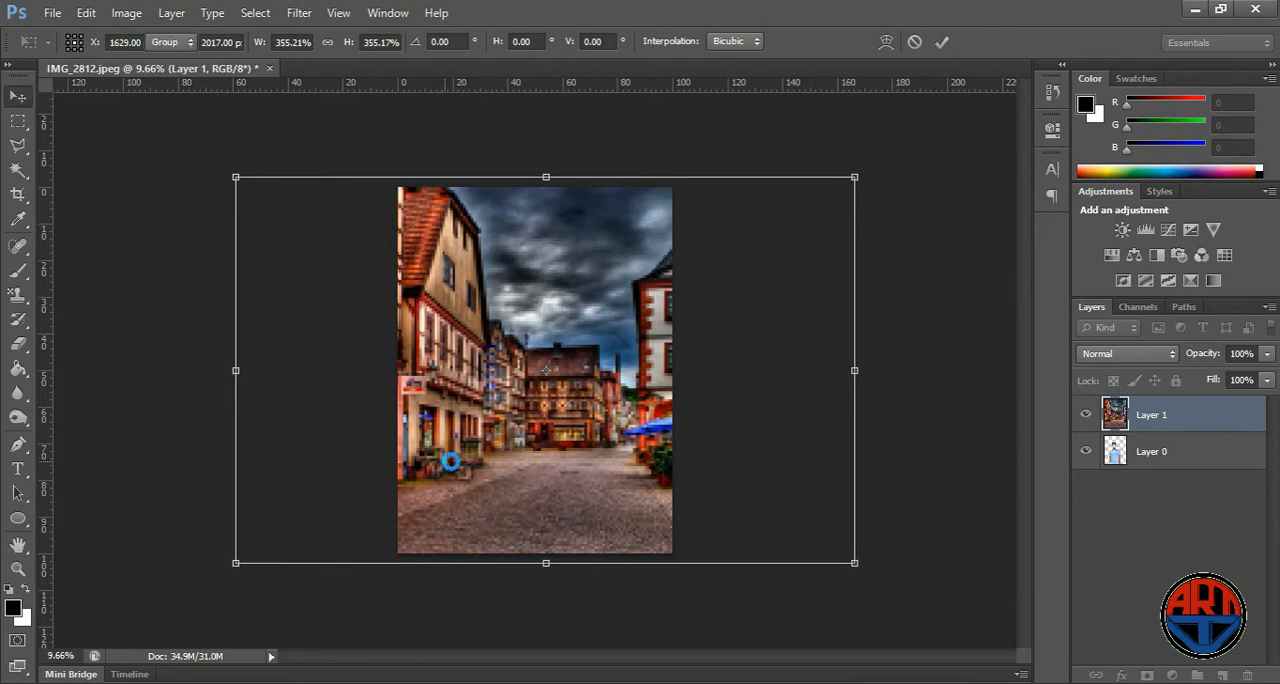
{"action": "left_click", "coordinate": [899, 340]}
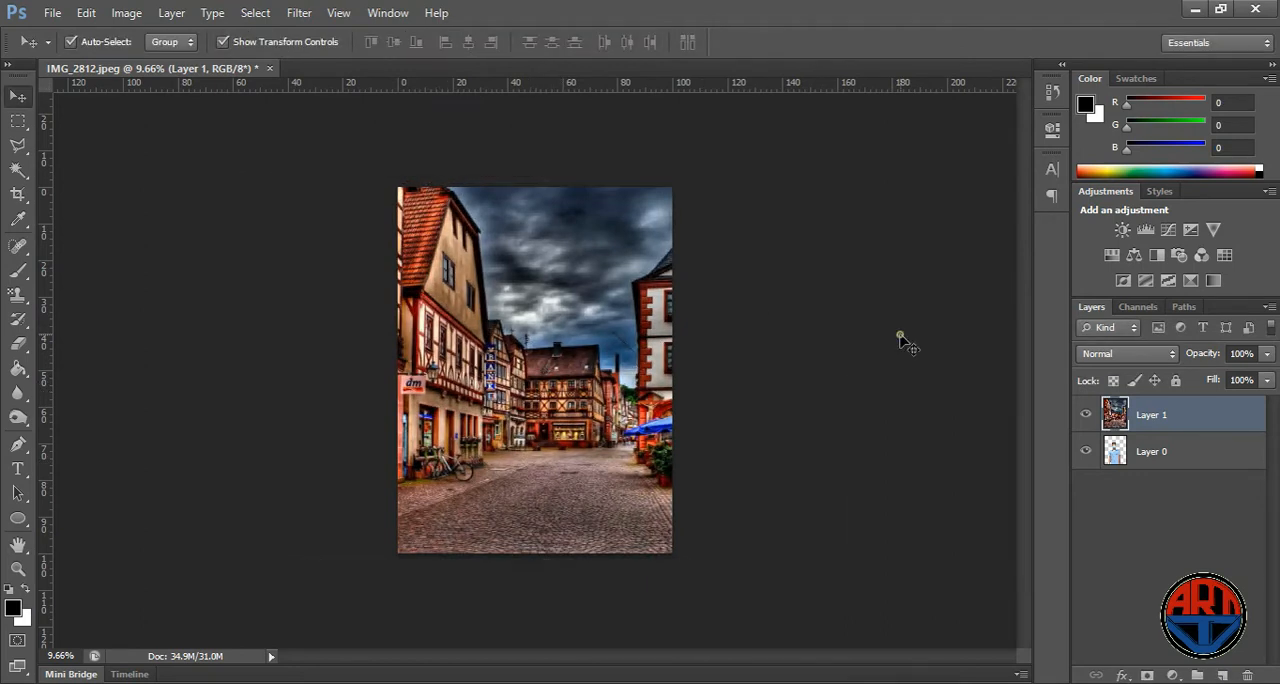
- Bring the person's layer, Layer 0, in front of the street image on Layer 1
{"action": "key", "text": "ctrl+0"}
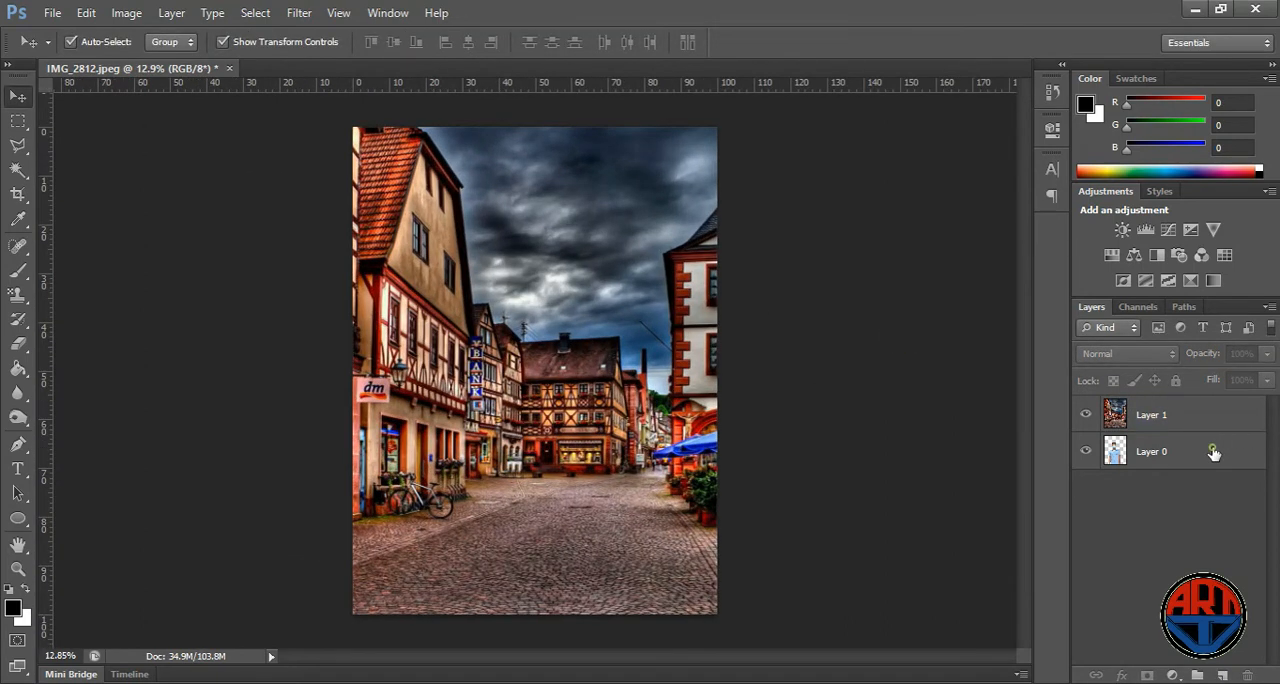
{"action": "left_click", "coordinate": [1213, 453]}
{"action": "key", "text": "ctrl+]"}
{"action": "scroll", "coordinate": [320, 121], "scroll_direction": "up", "scroll_amount": 2}
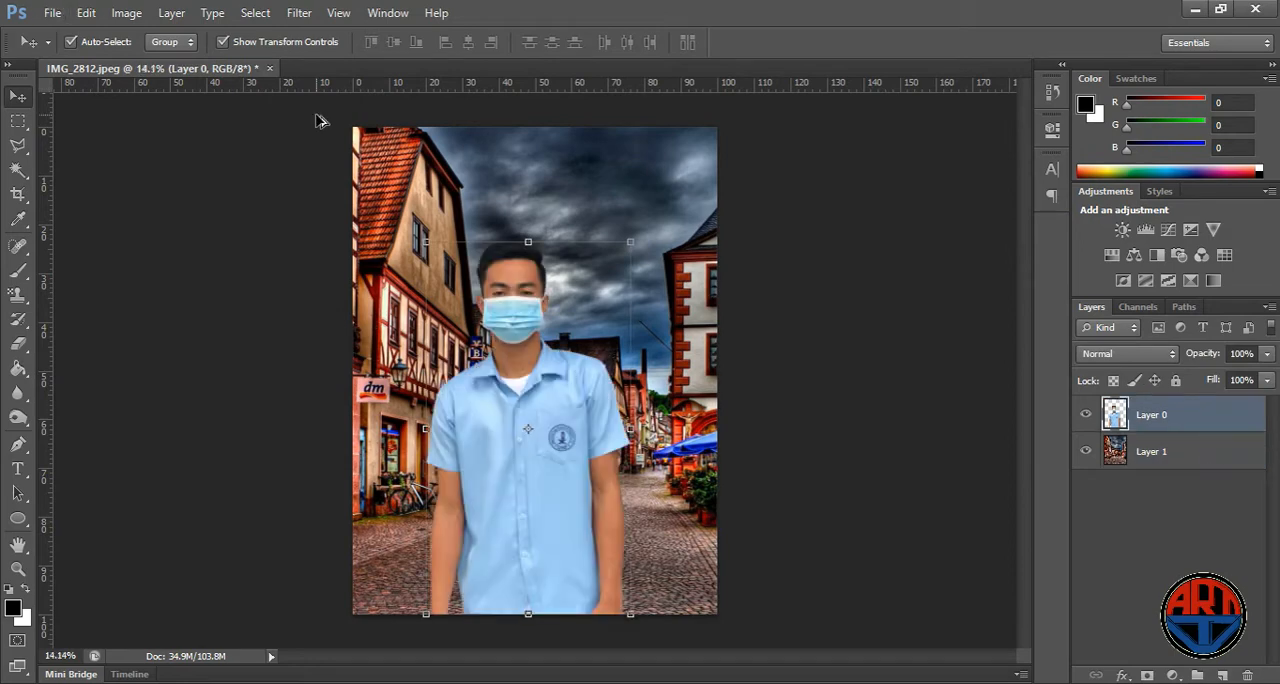
- Move the cut-out person slightly to the right in front of the street
{"action": "scroll", "coordinate": [588, 258], "scroll_direction": "down", "scroll_amount": 3}
{"action": "left_click_drag", "start_coordinate": [545, 389], "coordinate": [575, 389]}
{"action": "left_click", "coordinate": [806, 348]}
{"action": "scroll", "coordinate": [596, 297], "scroll_direction": "down", "scroll_amount": 1}
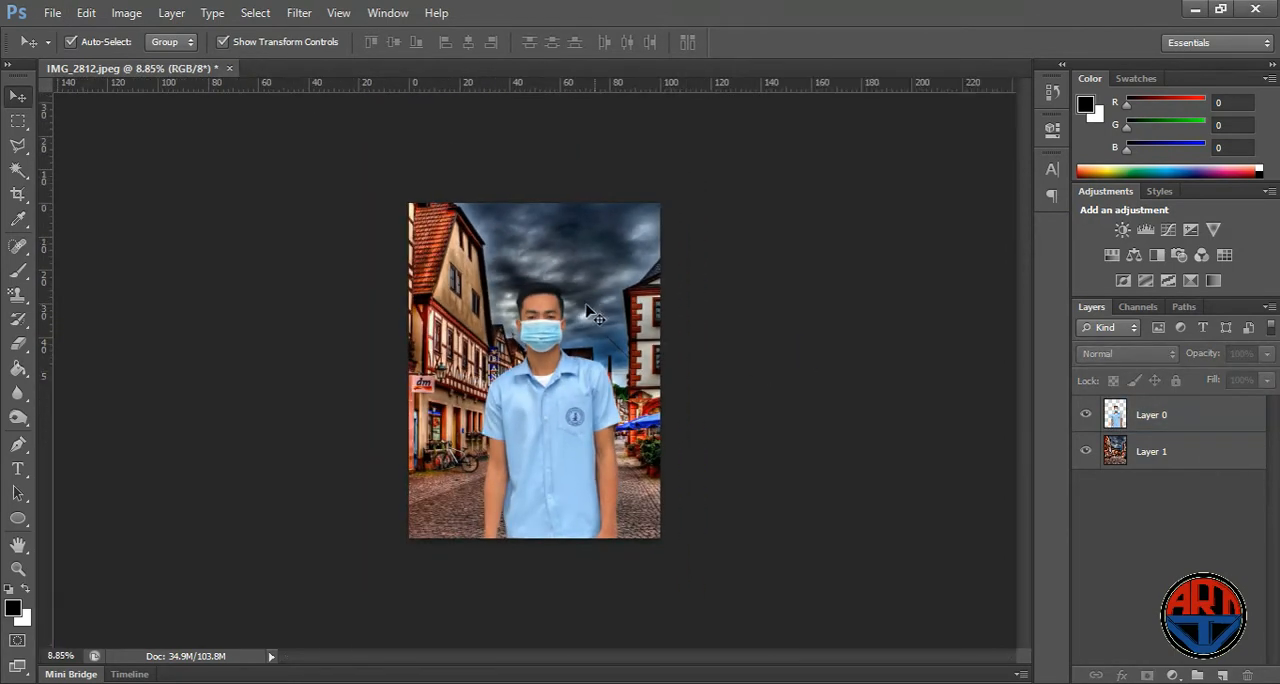
- Apply Levels to the person on Layer 0 with RGB input levels 36, 1.10 and 242
{"action": "left_click", "coordinate": [589, 420]}
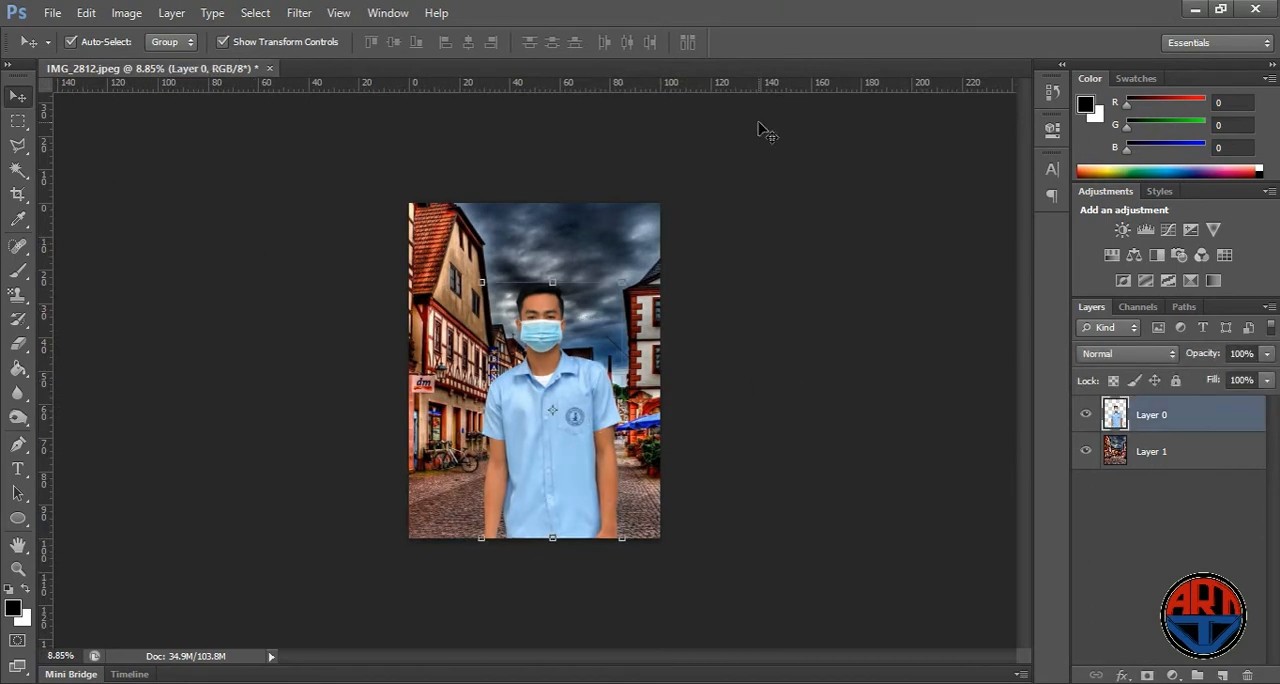
{"action": "scroll", "coordinate": [563, 374], "scroll_direction": "up", "scroll_amount": 2}
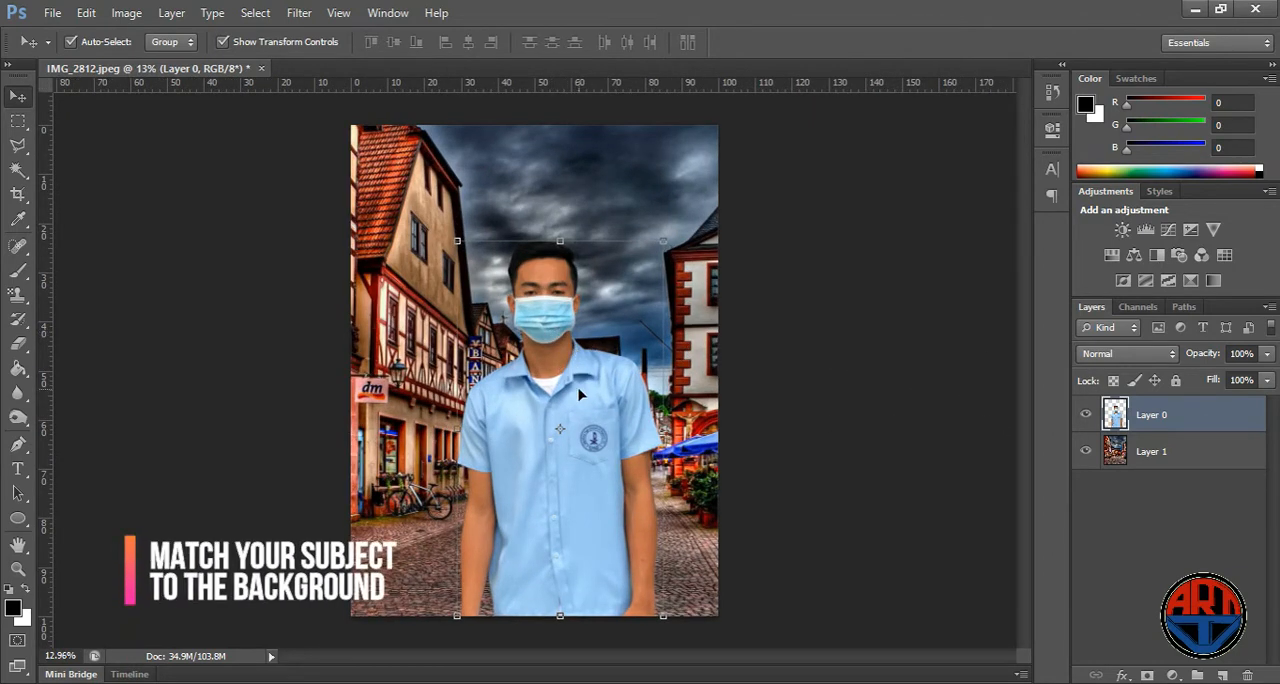
{"action": "left_click", "coordinate": [764, 348]}
{"action": "left_click", "coordinate": [620, 392]}
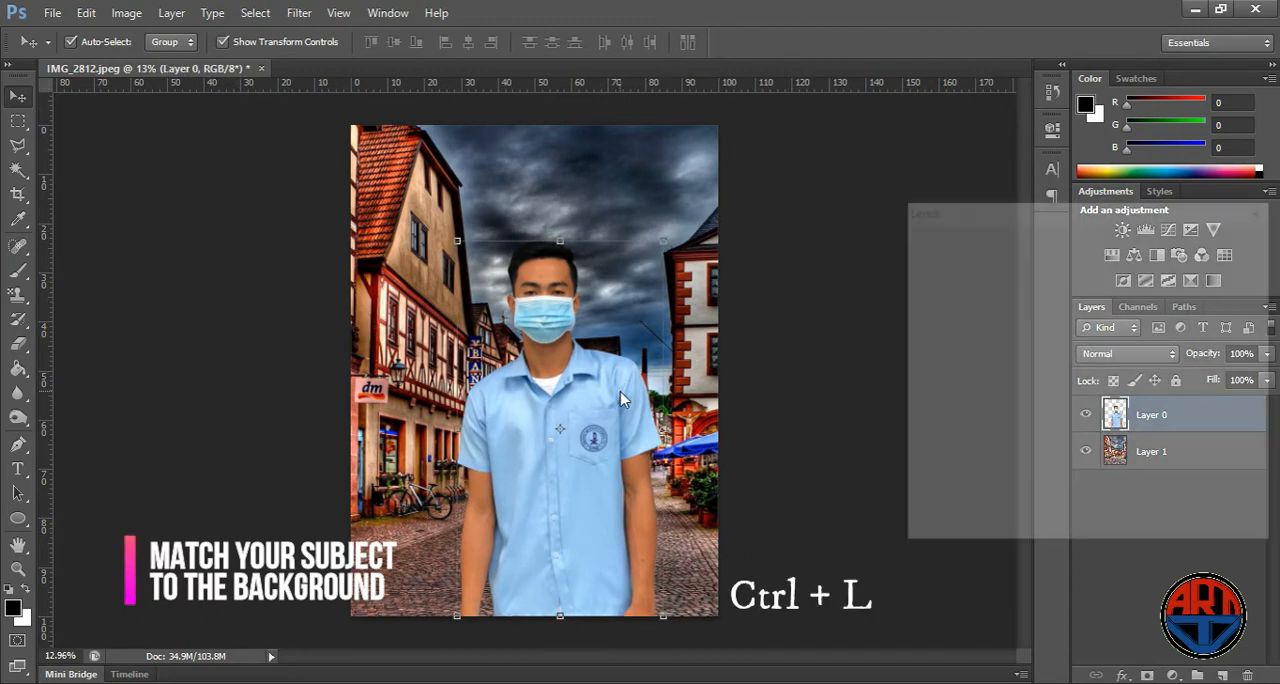
{"action": "key", "text": "ctrl+l"}
{"action": "left_click_drag", "start_coordinate": [925, 417], "coordinate": [960, 418]}
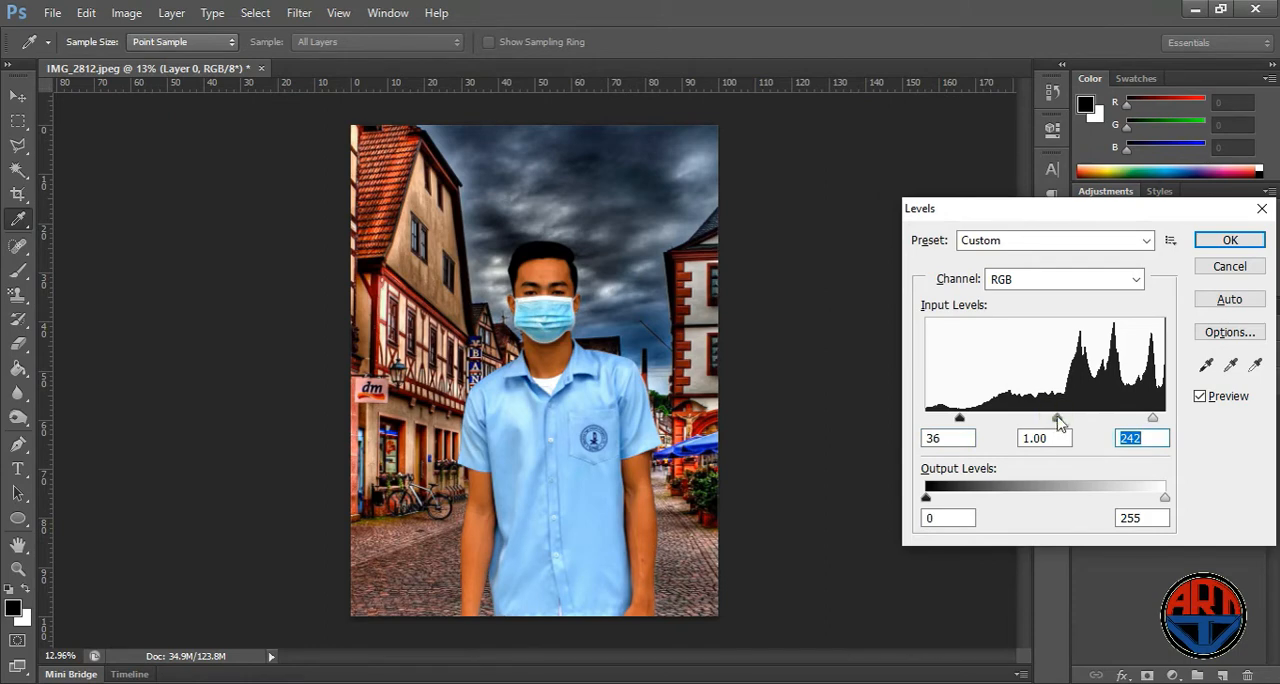
{"action": "left_click_drag", "start_coordinate": [1049, 418], "coordinate": [1051, 418]}
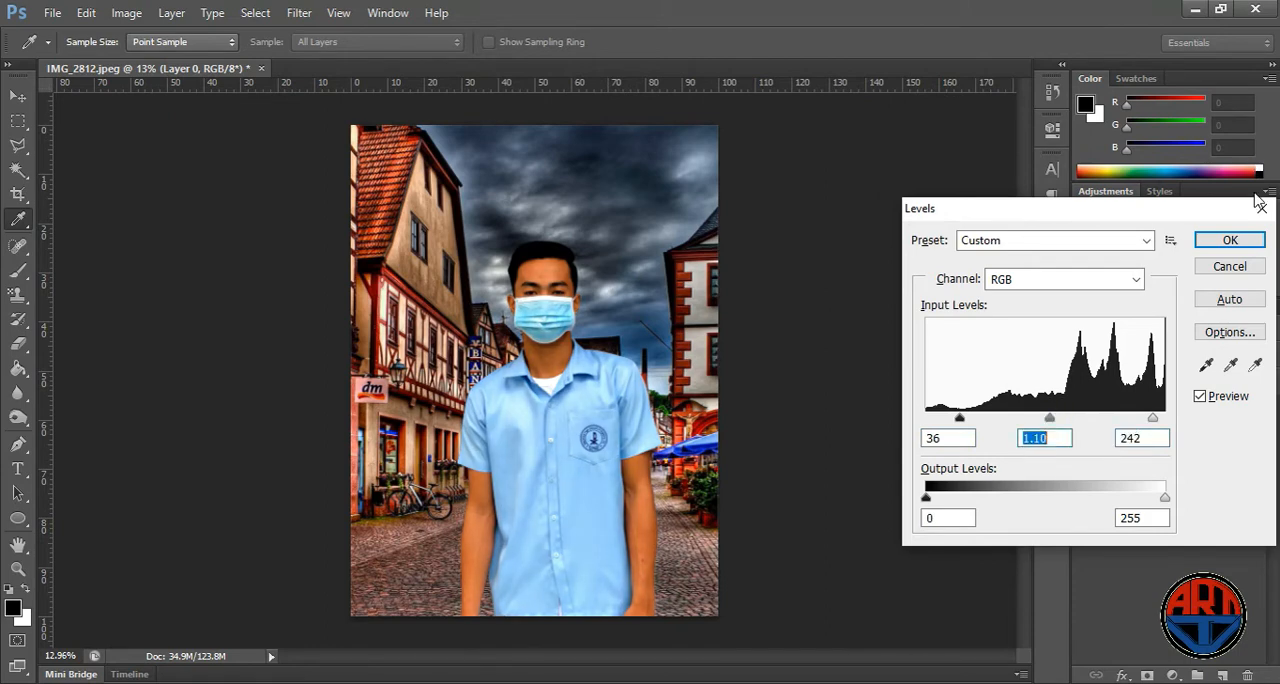
{"action": "left_click", "coordinate": [1236, 241]}
{"action": "scroll", "coordinate": [711, 221], "scroll_direction": "down", "scroll_amount": 3}
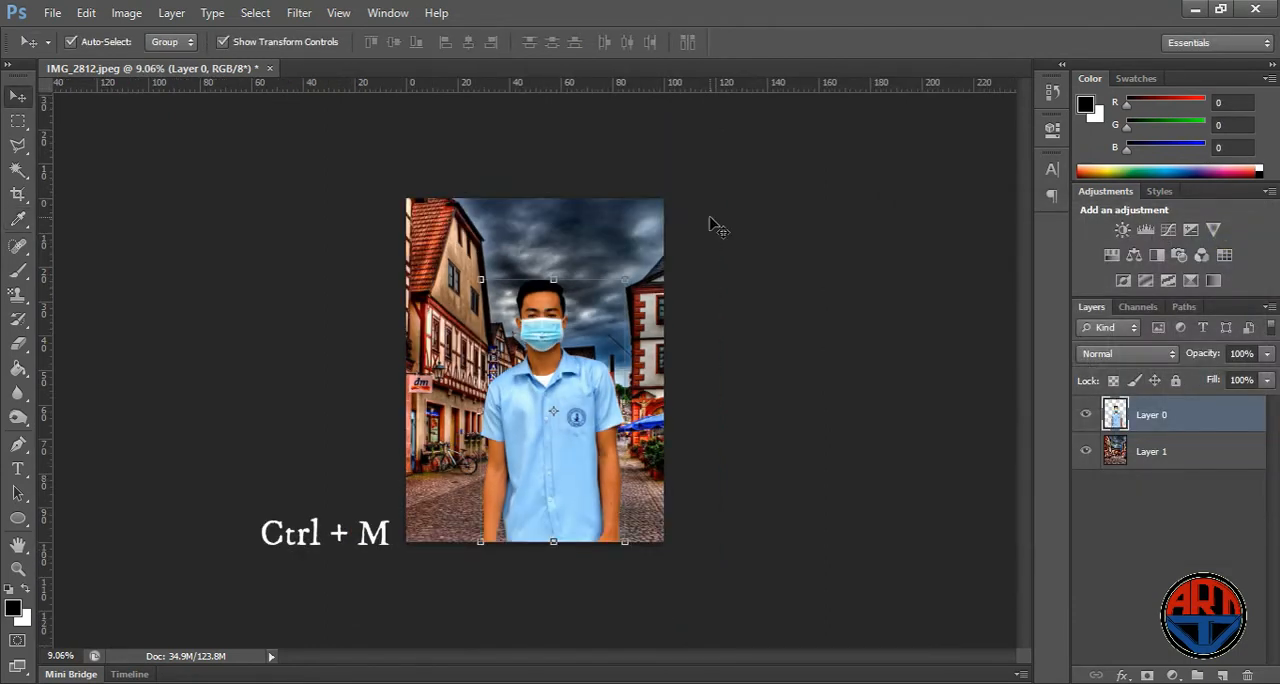
- Brighten the person's midtones with an RGB Curves point at input 127 and output 135
{"action": "key", "text": "ctrl+m"}
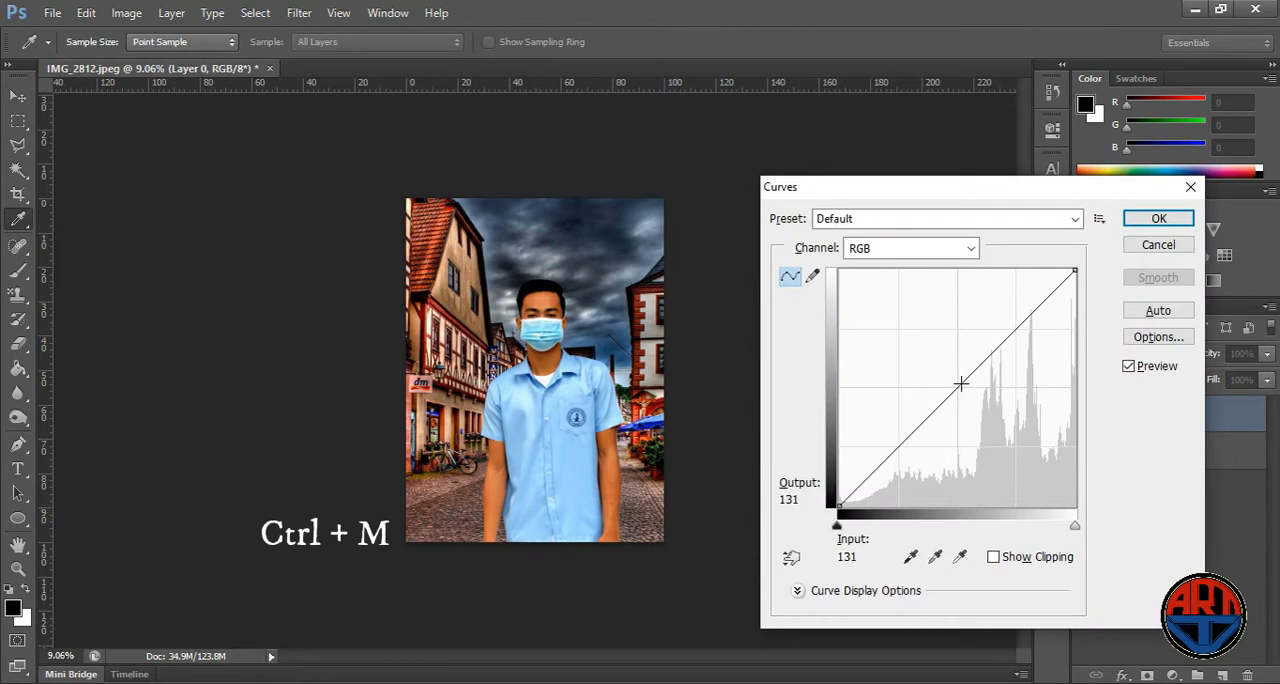
{"action": "left_click_drag", "start_coordinate": [960, 383], "coordinate": [957, 380]}
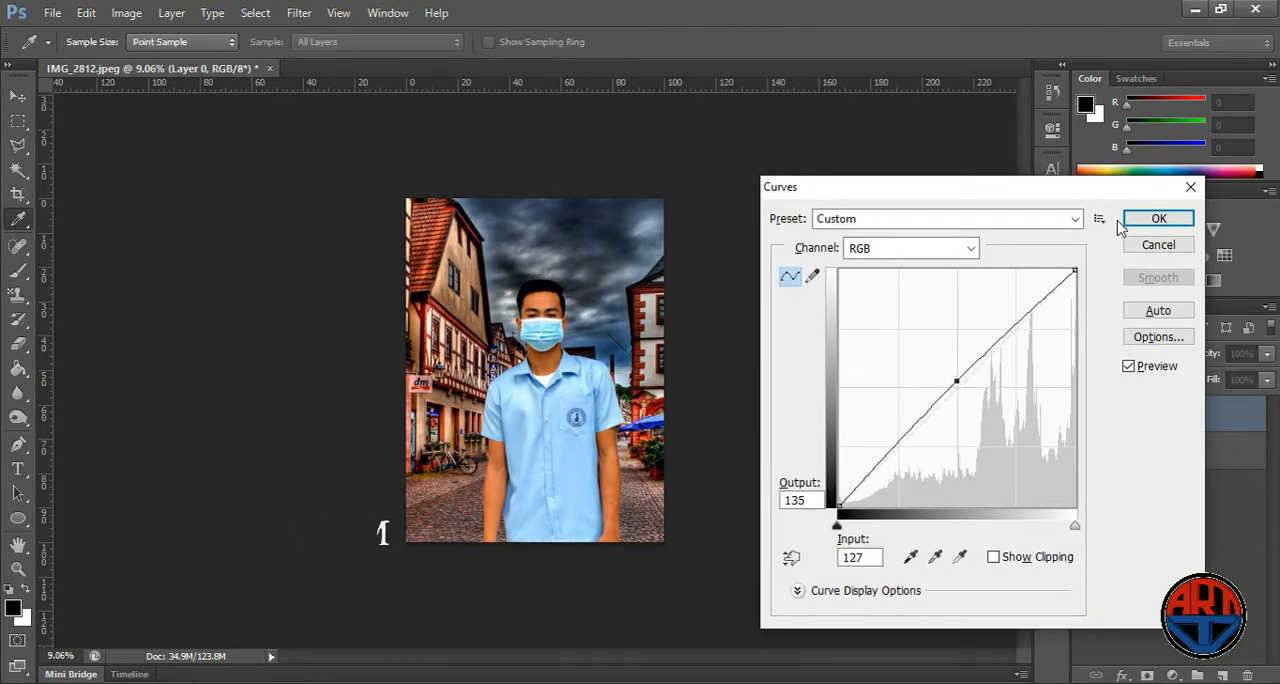
{"action": "left_click", "coordinate": [1158, 218]}
{"action": "scroll", "coordinate": [600, 130], "scroll_direction": "up", "scroll_amount": 3}
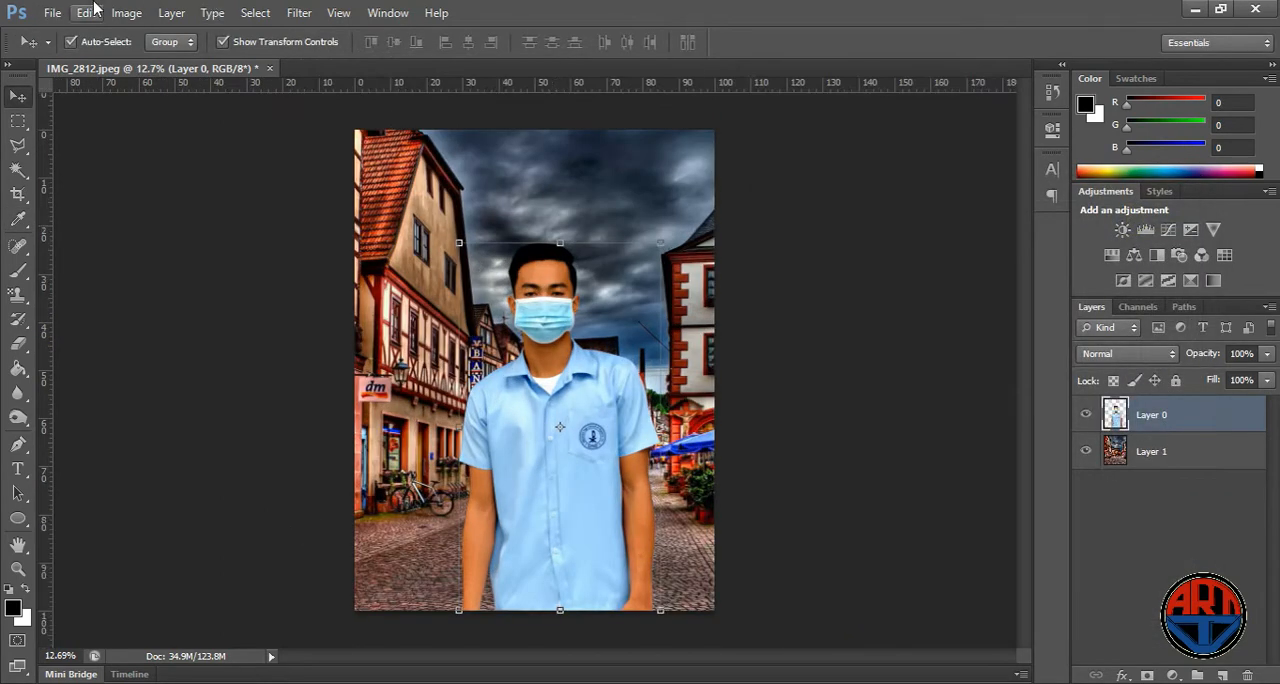
- Apply Brightness/Contrast to the person's layer with brightness 8 and contrast 21
{"action": "left_click", "coordinate": [126, 12]}
{"action": "mouse_move", "coordinate": [170, 61]}
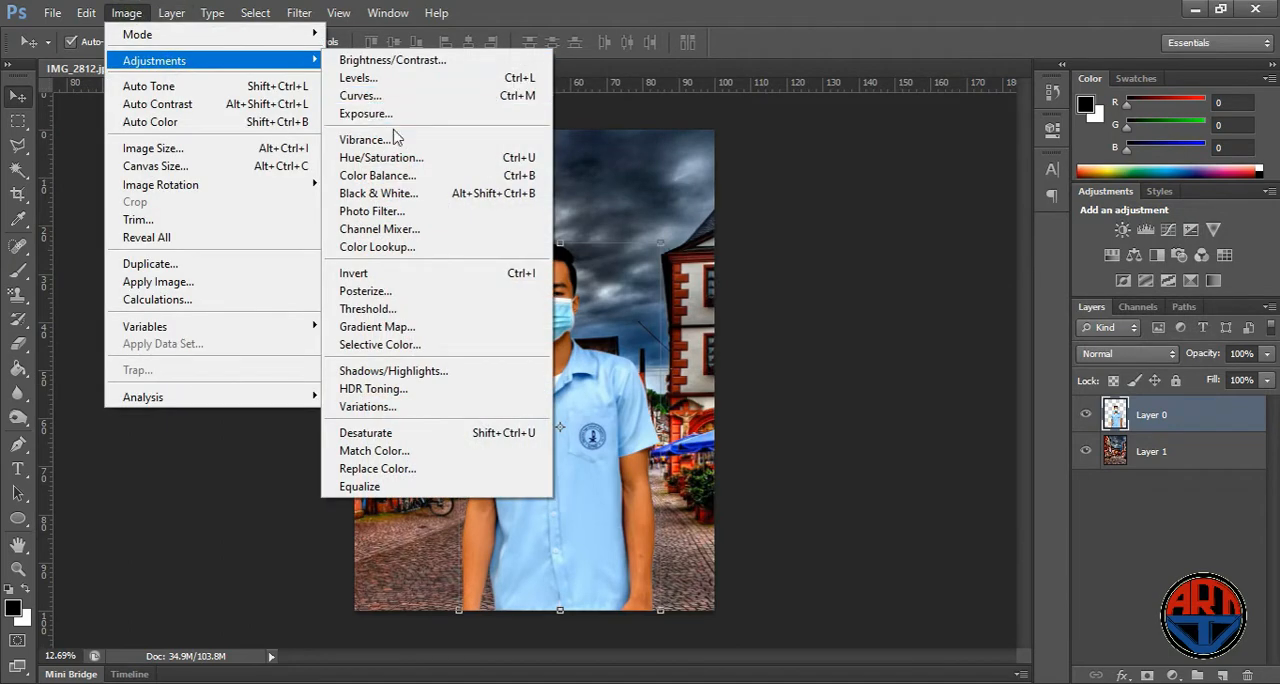
{"action": "left_click", "coordinate": [422, 60]}
{"action": "left_click_drag", "start_coordinate": [841, 258], "coordinate": [836, 262]}
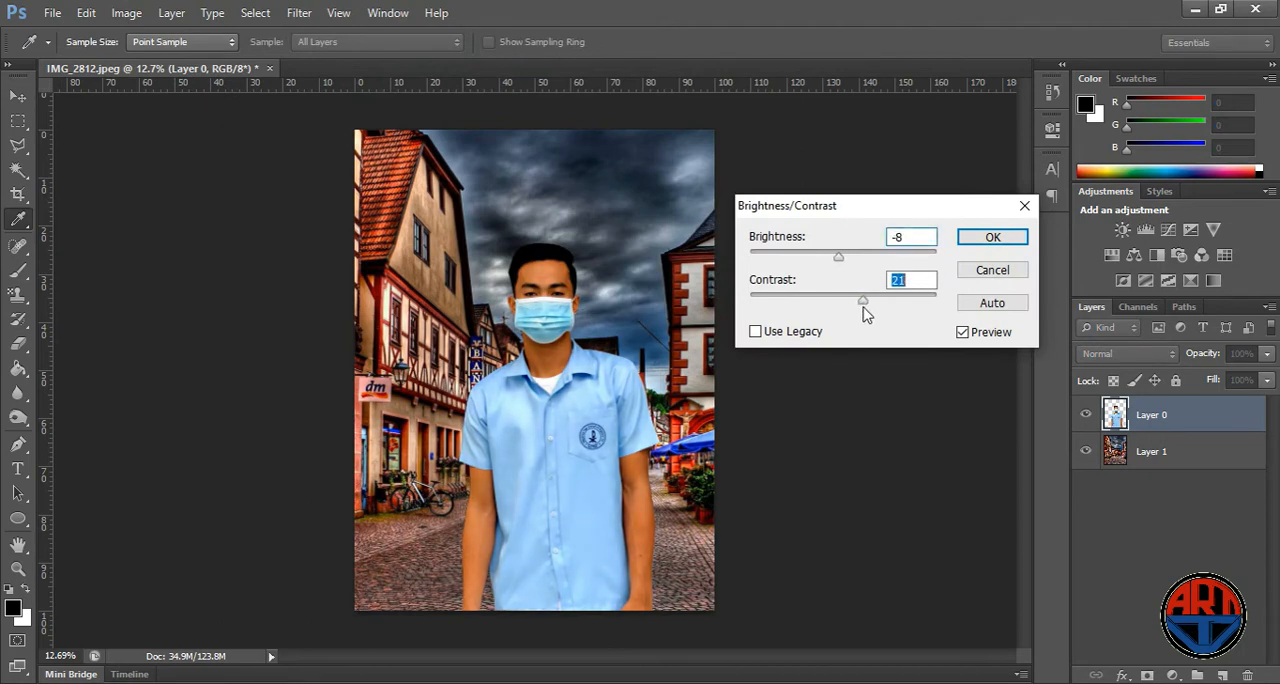
{"action": "left_click_drag", "start_coordinate": [840, 260], "coordinate": [850, 262]}
{"action": "left_click", "coordinate": [1000, 237]}
{"action": "key", "text": "v"}
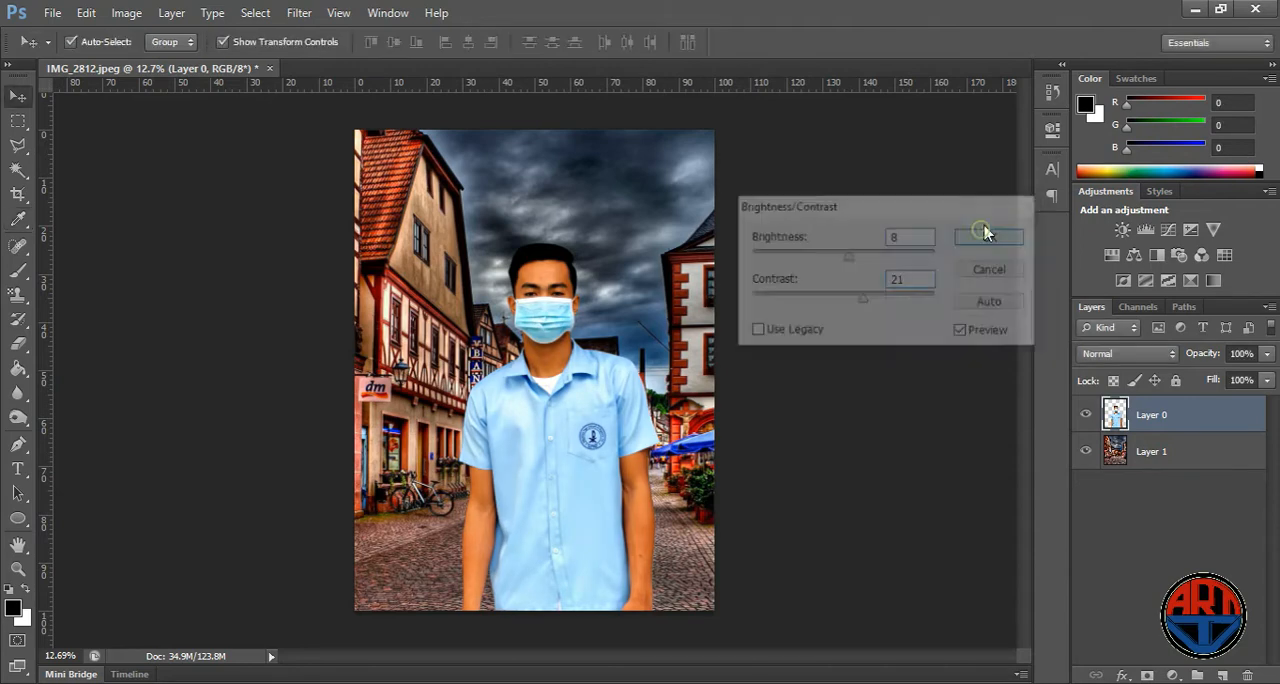
- Apply a slight Color Balance shift to the person's layer
{"action": "left_click", "coordinate": [126, 12]}
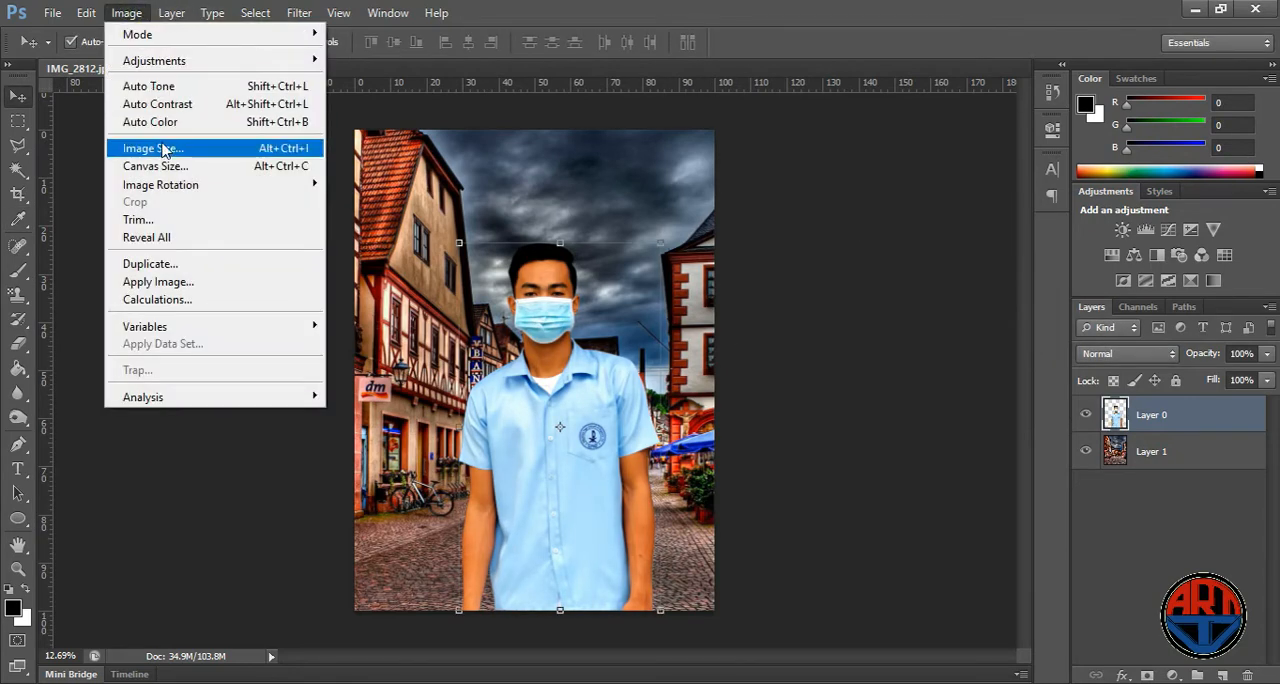
{"action": "mouse_move", "coordinate": [205, 60]}
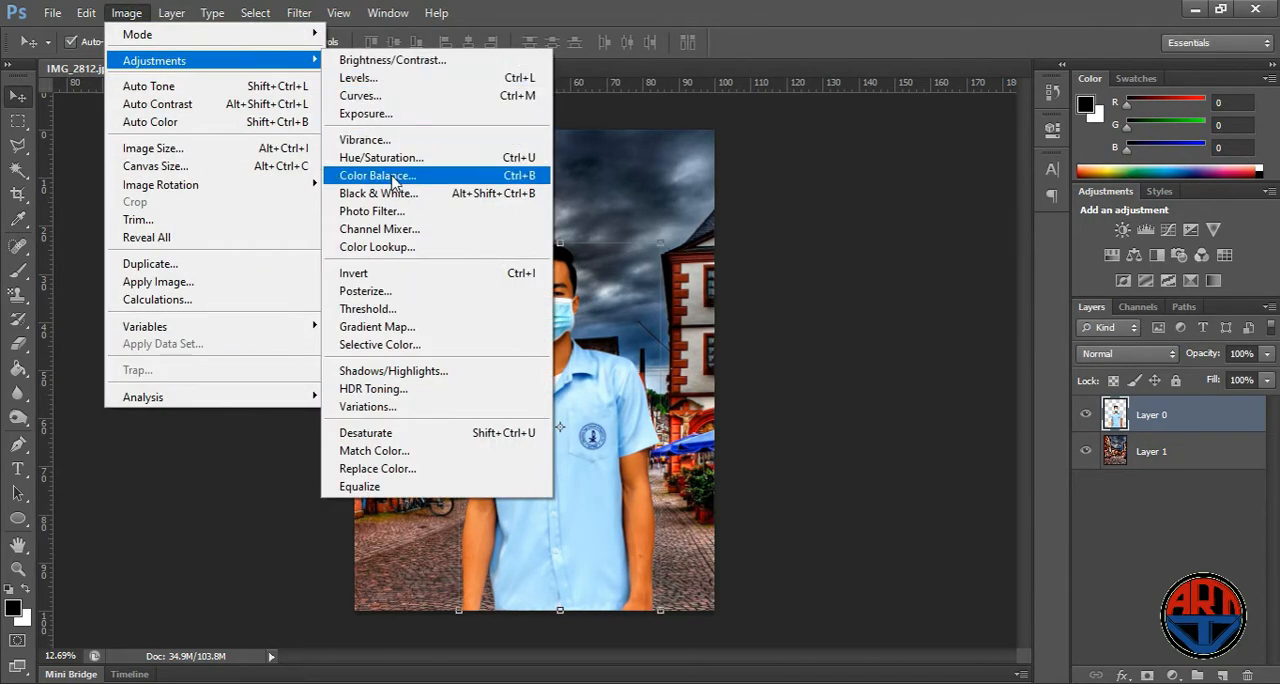
{"action": "left_click", "coordinate": [378, 175]}
{"action": "left_click_drag", "start_coordinate": [791, 206], "coordinate": [787, 219]}
{"action": "left_click", "coordinate": [987, 158]}
{"action": "key", "text": "v"}
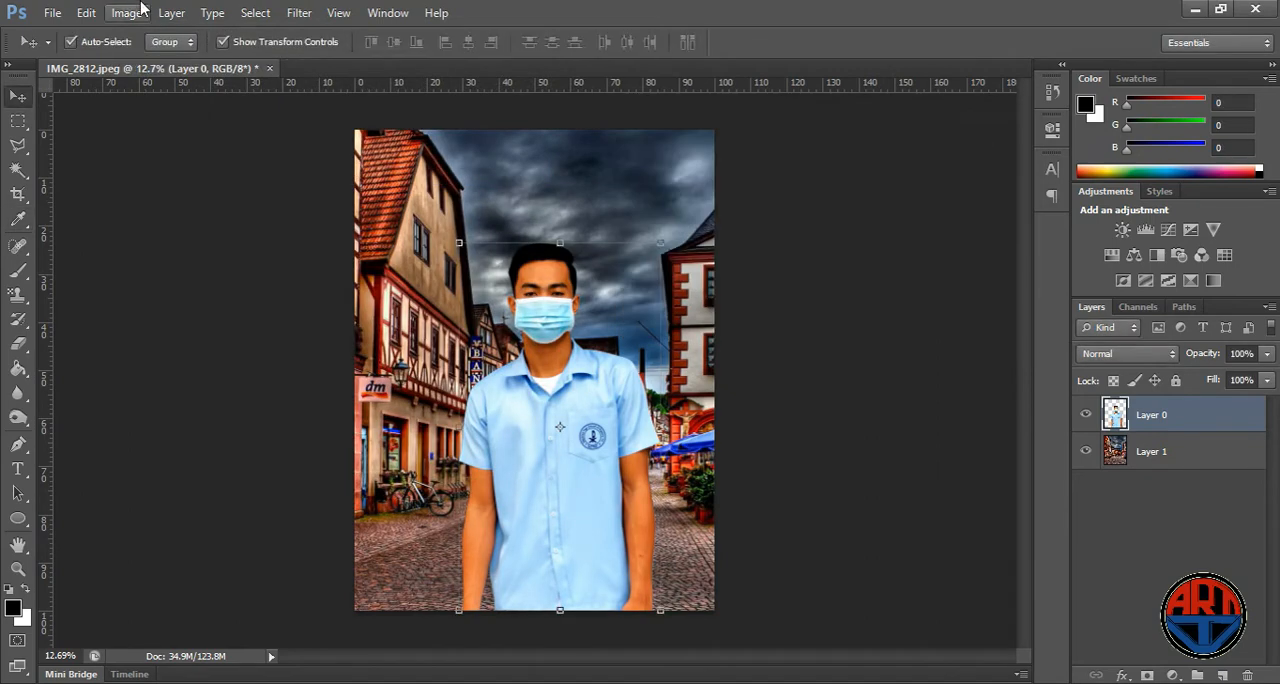
- Lower the saturation of the person's layer to -3 with a Hue/Saturation adjustment
{"action": "left_click", "coordinate": [122, 14]}
{"action": "mouse_move", "coordinate": [175, 62]}
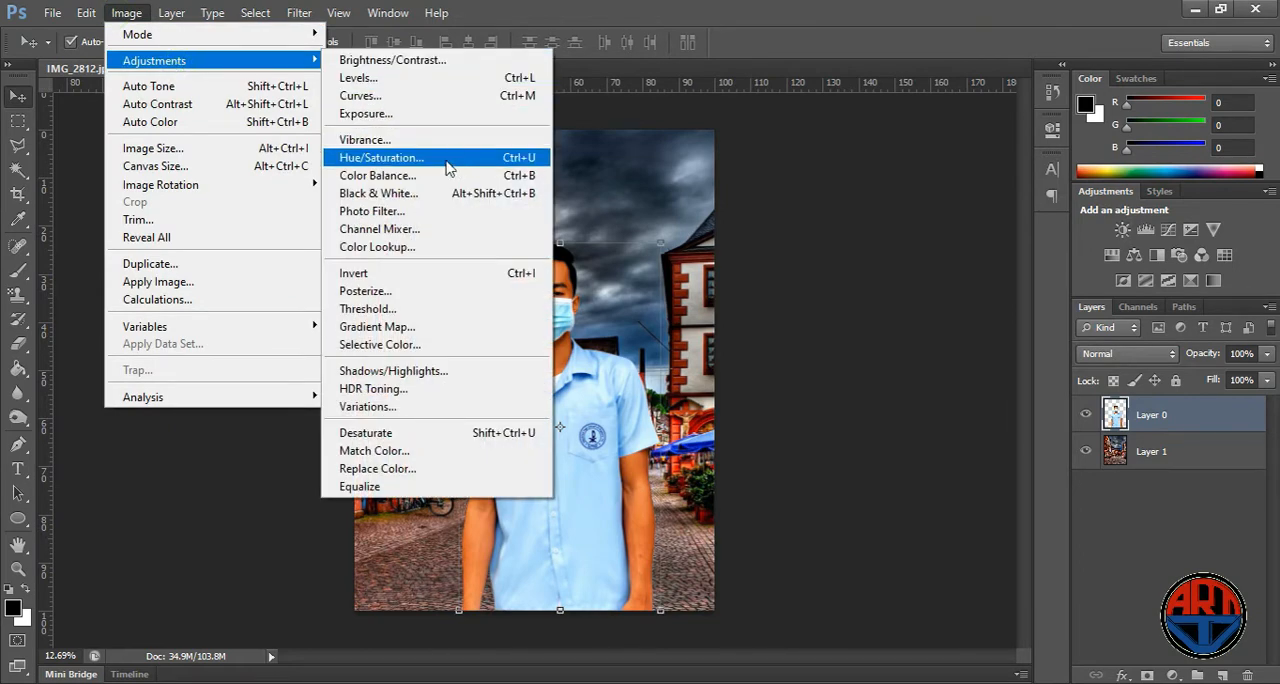
{"action": "left_click", "coordinate": [447, 167]}
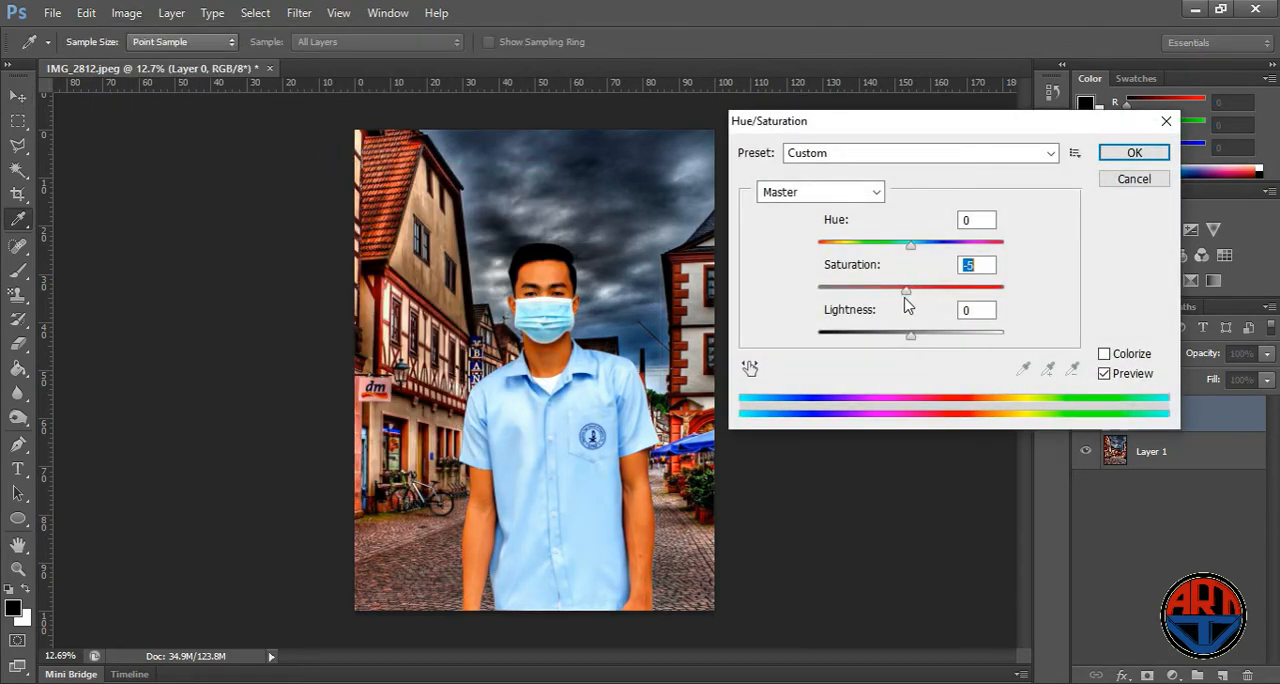
{"action": "left_click", "coordinate": [1110, 157]}
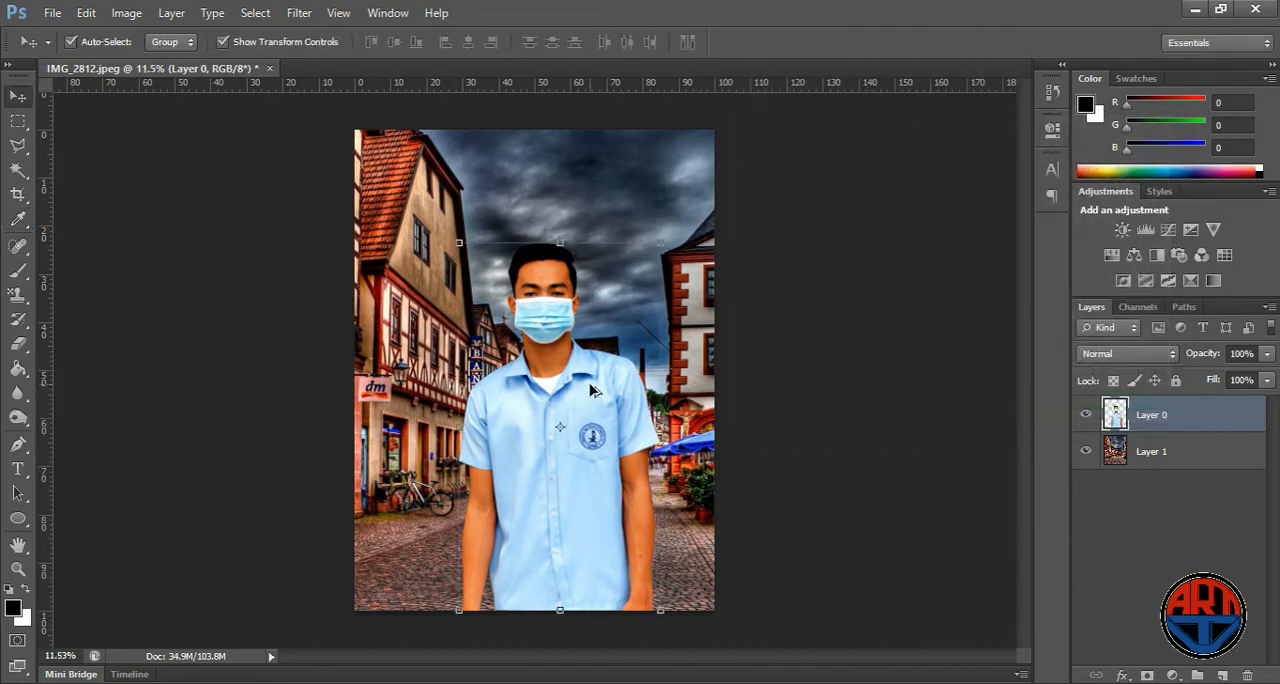
- Scale the person down slightly from the upper-right corner, keeping the lower edge on the canvas edge, and nudge the figure to the right
{"action": "scroll", "coordinate": [594, 391], "scroll_direction": "down", "scroll_amount": 2}
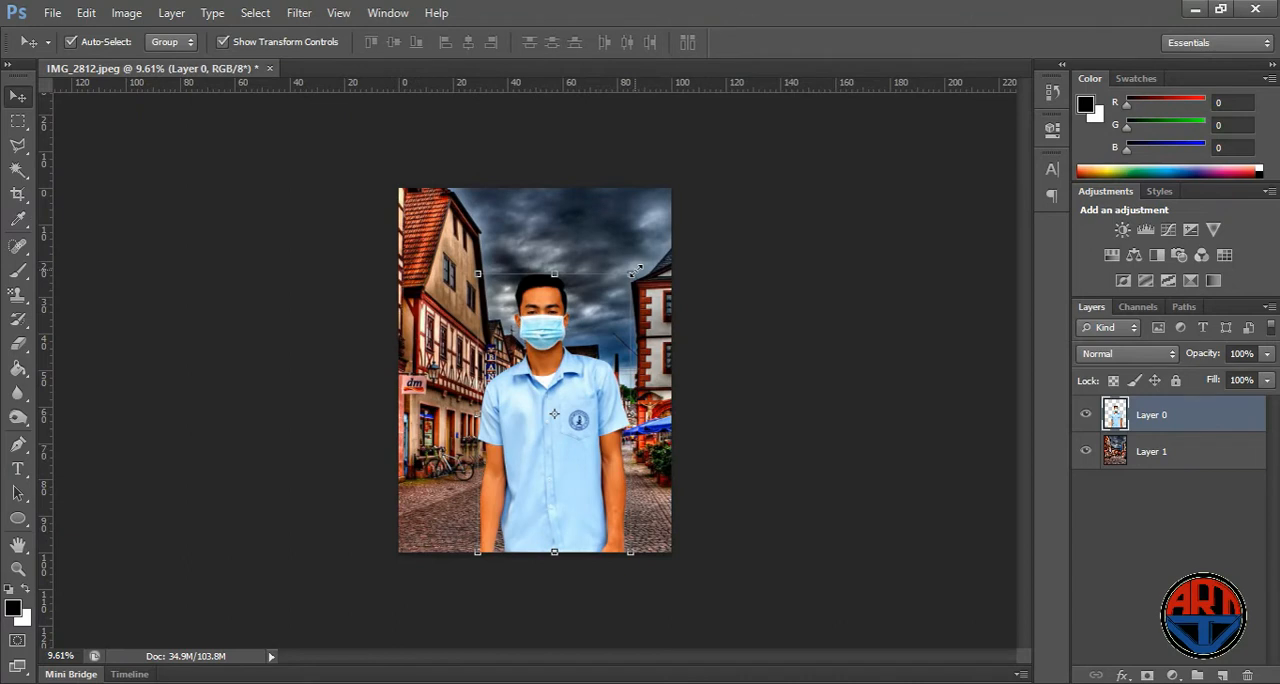
{"action": "left_click_drag", "start_coordinate": [635, 270], "coordinate": [615, 300]}
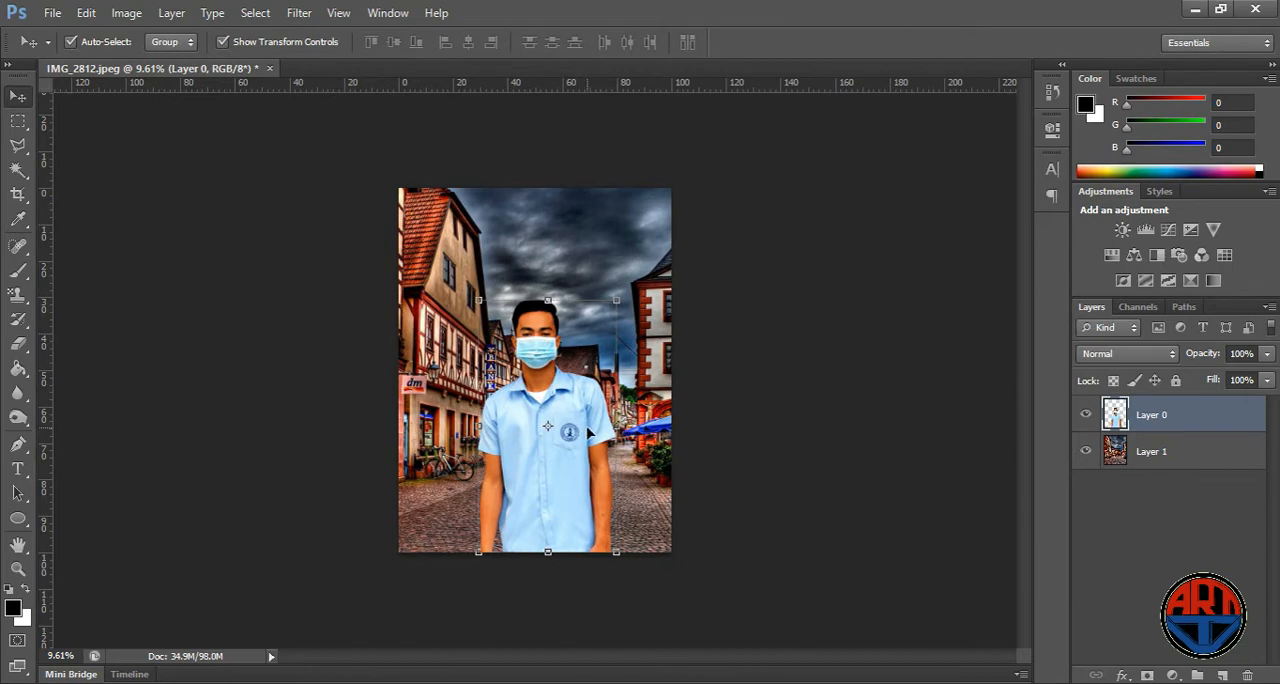
{"action": "key", "text": "Right"}
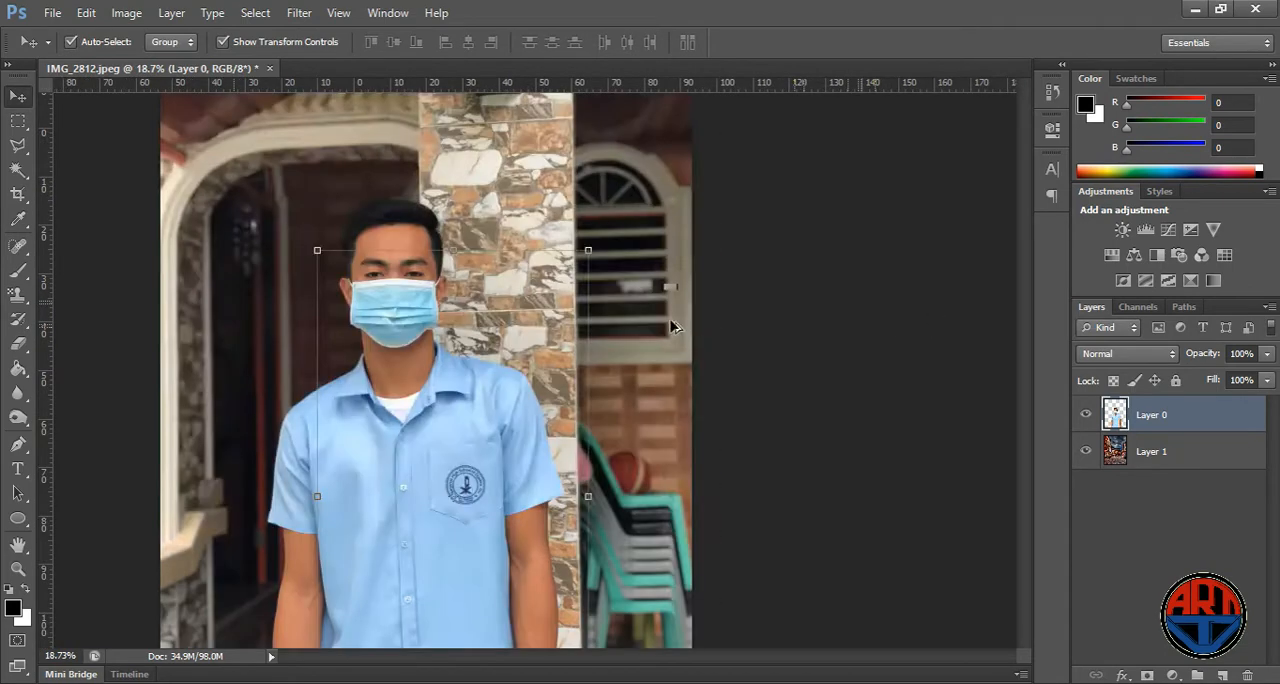
- Darken the sky around the person's hair on the street layer using the Burn tool at size 90, Midtones range and 50% exposure
{"action": "scroll", "coordinate": [460, 248], "scroll_direction": "up", "scroll_amount": 5}
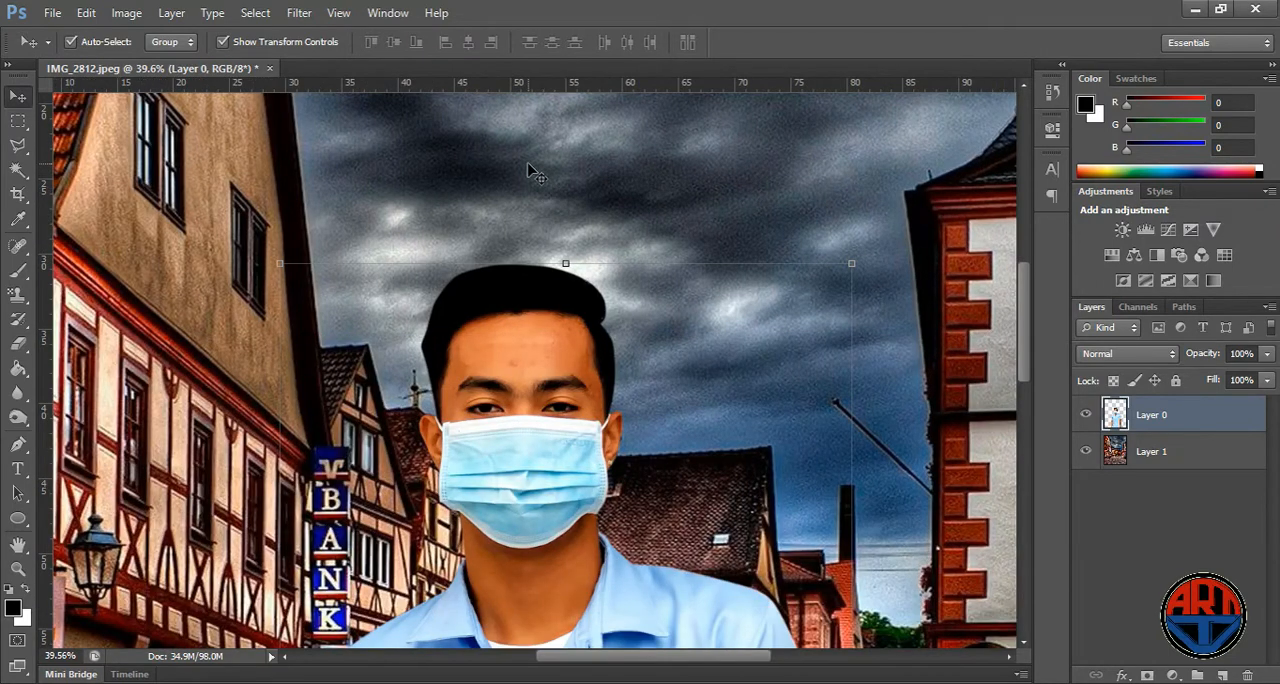
{"action": "left_click", "coordinate": [529, 165]}
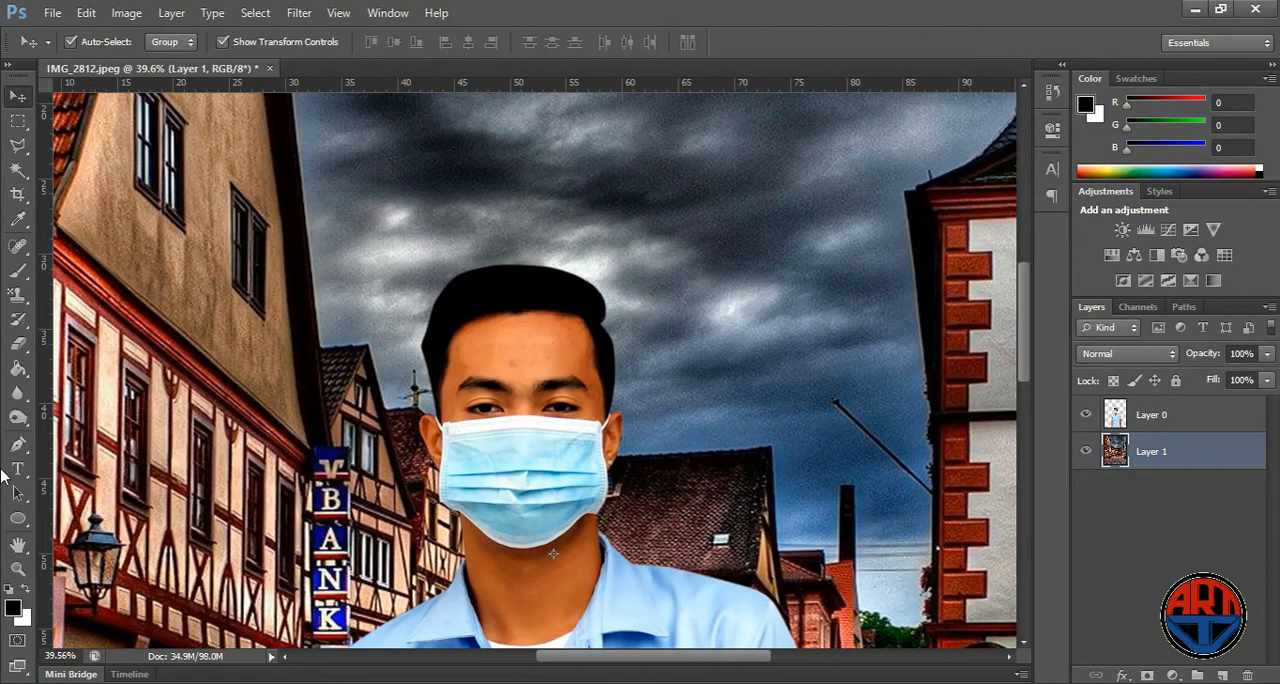
{"action": "left_click_drag", "start_coordinate": [17, 417], "coordinate": [62, 418]}
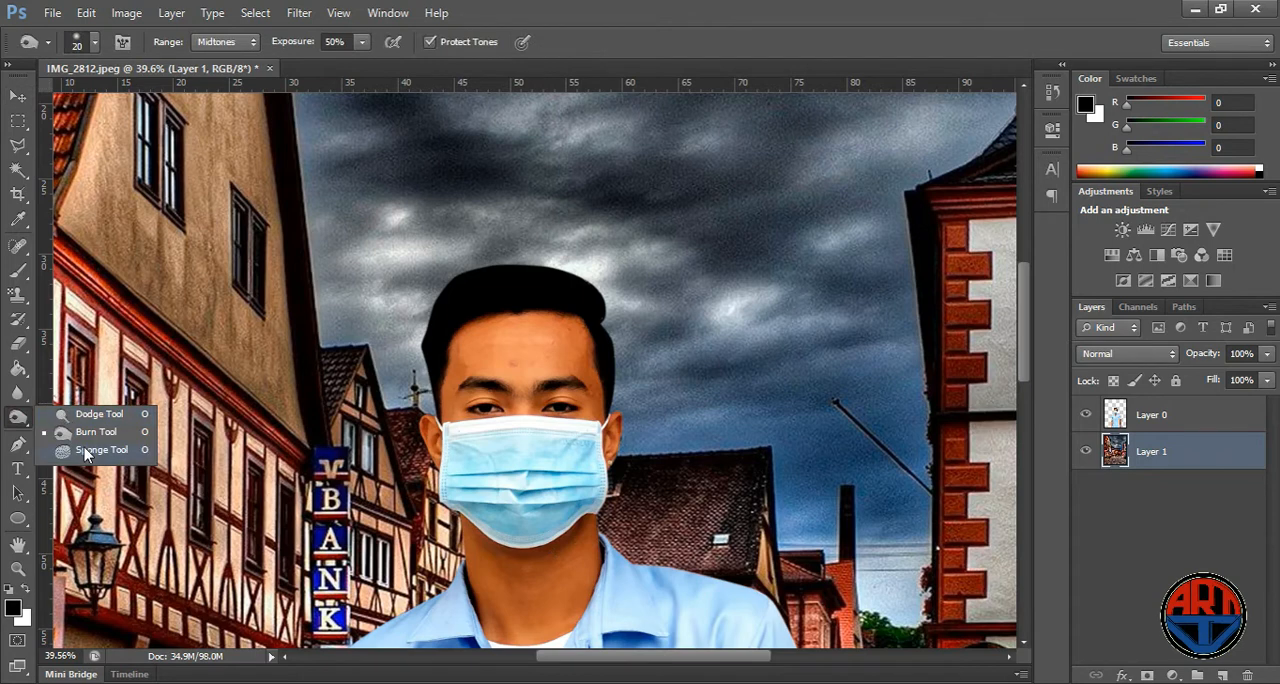
{"action": "left_click", "coordinate": [86, 451]}
{"action": "left_click", "coordinate": [20, 421]}
{"action": "left_click", "coordinate": [68, 434]}
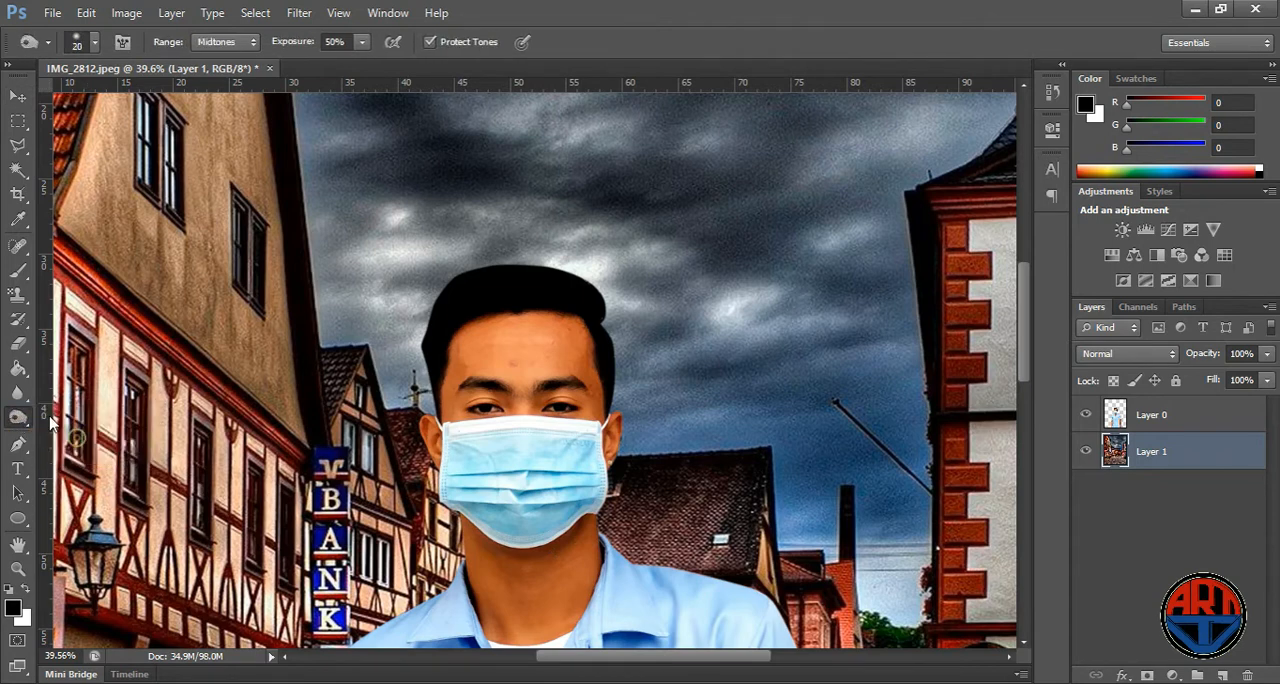
{"action": "key", "text": "bracketright"}
{"action": "key", "text": "bracketright"}
{"action": "mouse_move", "coordinate": [504, 266]}
{"action": "left_mouse_down"}
{"action": "mouse_move", "coordinate": [463, 269]}
{"action": "mouse_move", "coordinate": [431, 308]}
{"action": "mouse_move", "coordinate": [416, 378]}
{"action": "mouse_move", "coordinate": [428, 338]}
{"action": "left_mouse_up"}
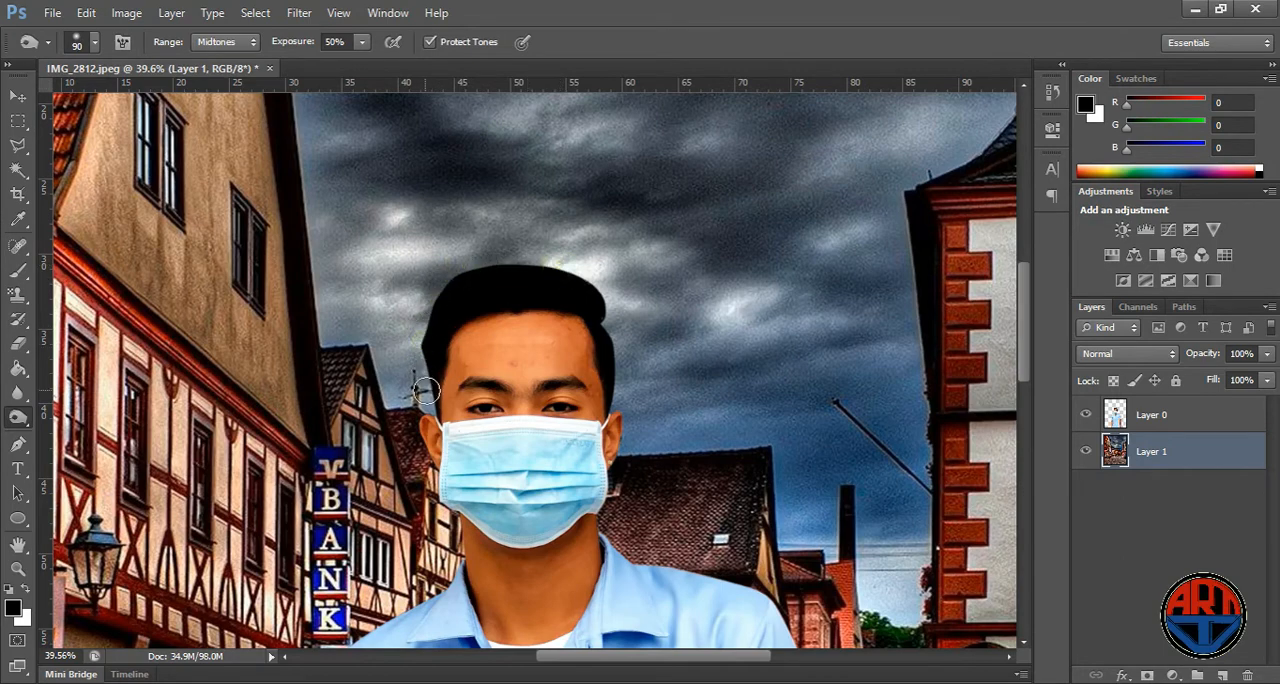
- Burn the outer edges of both shirt shoulders and sleeves on the person's layer at 50% exposure
{"action": "scroll", "coordinate": [624, 239], "scroll_direction": "down", "scroll_amount": 3}
{"action": "scroll", "coordinate": [625, 262], "scroll_direction": "down", "scroll_amount": 5}
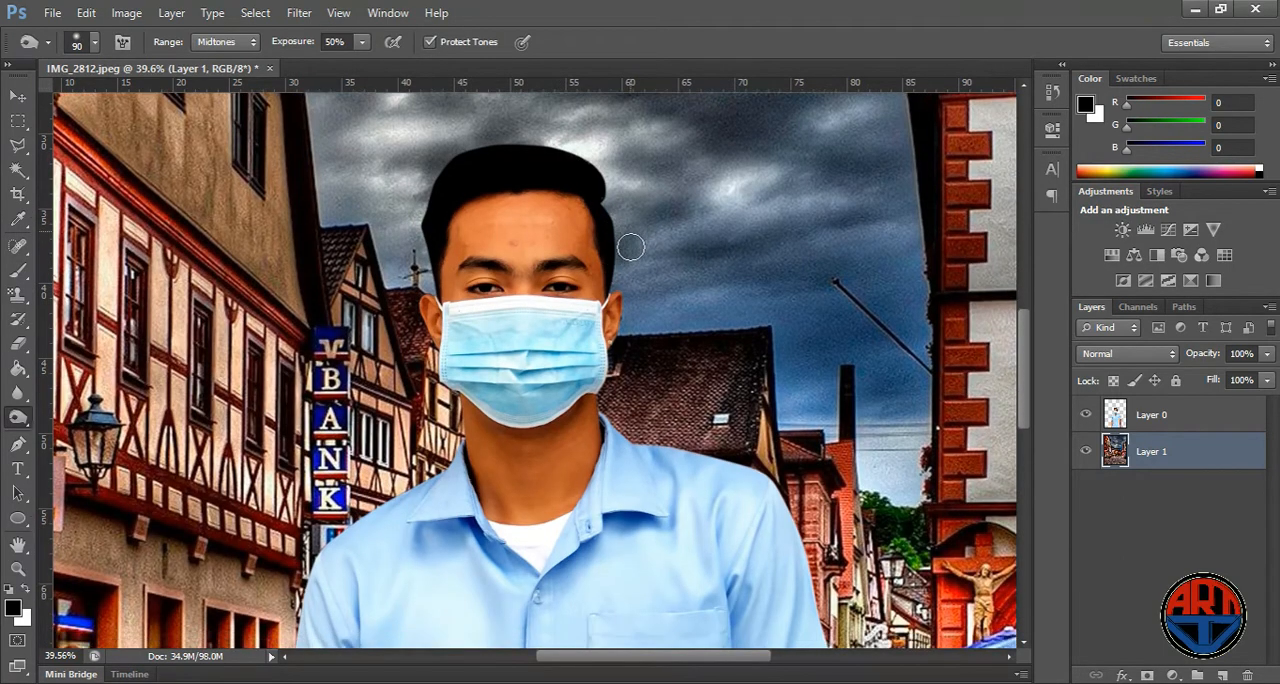
{"action": "left_click", "coordinate": [1164, 420]}
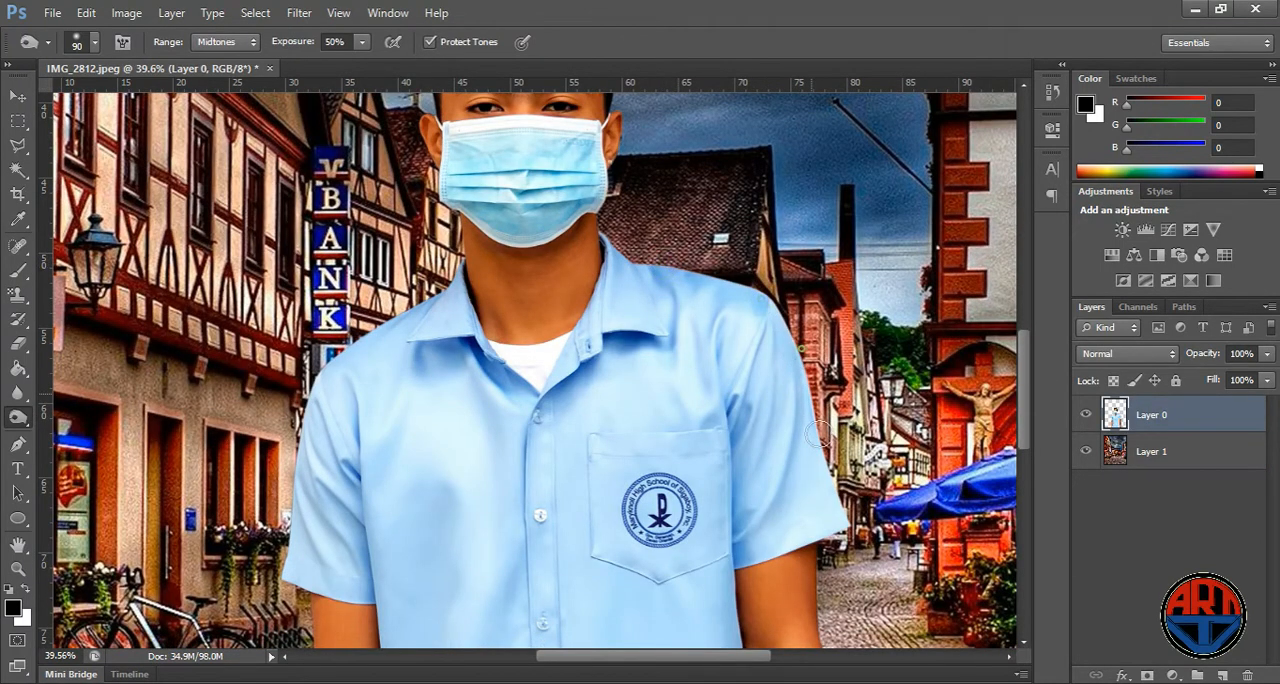
{"action": "left_click_drag", "start_coordinate": [805, 362], "coordinate": [833, 498]}
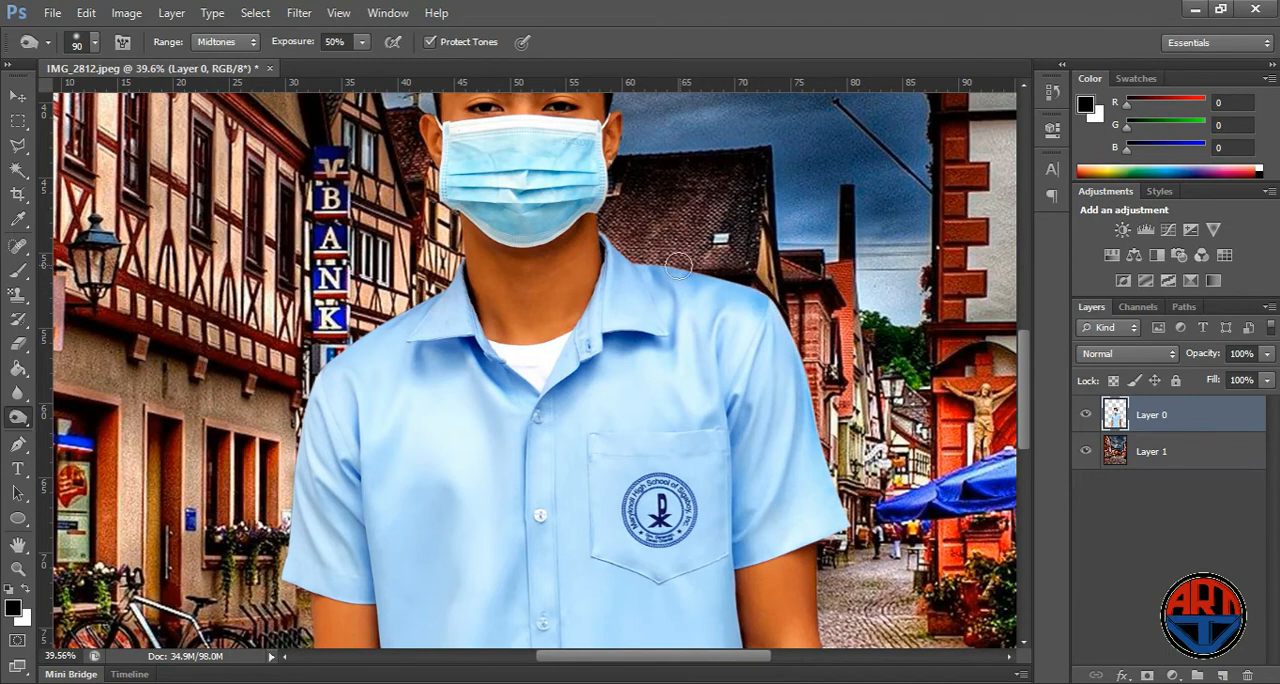
{"action": "mouse_move", "coordinate": [397, 337]}
{"action": "left_mouse_down"}
{"action": "mouse_move", "coordinate": [326, 384]}
{"action": "mouse_move", "coordinate": [390, 321]}
{"action": "mouse_move", "coordinate": [294, 452]}
{"action": "mouse_move", "coordinate": [306, 417]}
{"action": "mouse_move", "coordinate": [289, 577]}
{"action": "mouse_move", "coordinate": [312, 485]}
{"action": "mouse_move", "coordinate": [292, 582]}
{"action": "mouse_move", "coordinate": [313, 554]}
{"action": "left_mouse_up"}
- Enlarge the Burn brush to size 300 with the person's layer active
{"action": "scroll", "coordinate": [373, 476], "scroll_direction": "down", "scroll_amount": 5}
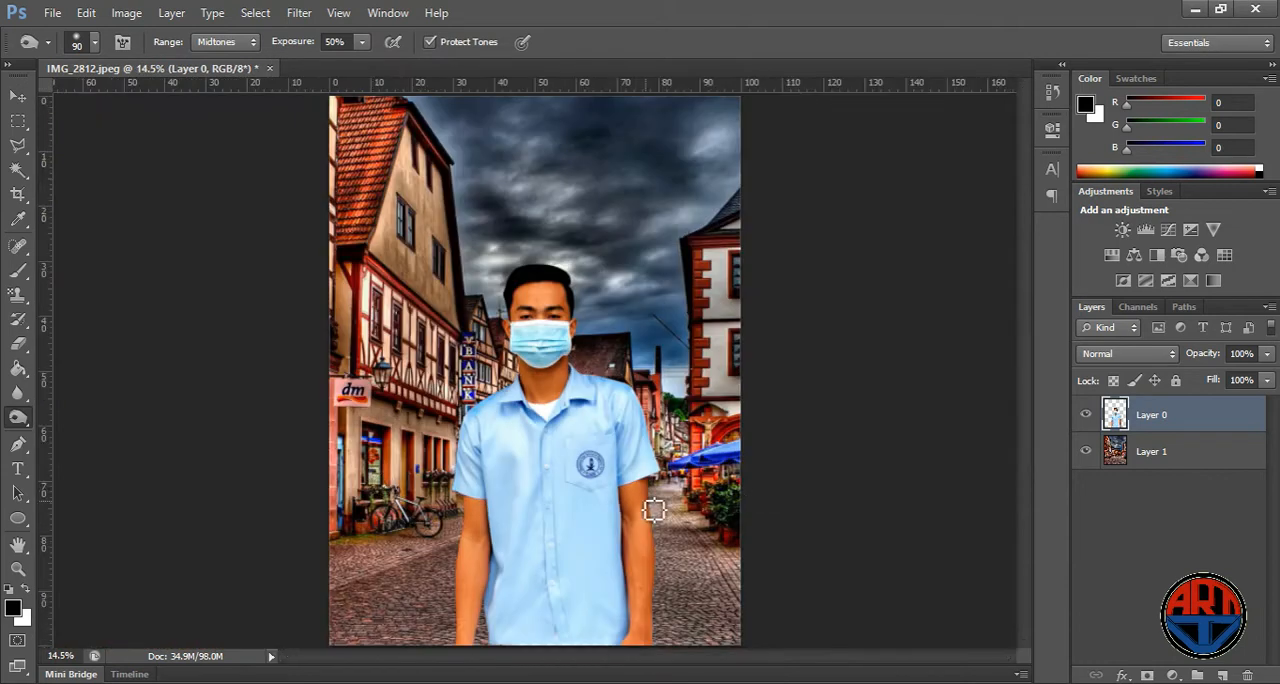
{"action": "key", "text": "bracketright"}
{"action": "key", "text": "bracketright"}
{"action": "key", "text": "bracketright"}
{"action": "key", "text": "bracketright"}
{"action": "key", "text": "bracketright"}
{"action": "scroll", "coordinate": [620, 549], "scroll_direction": "down", "scroll_amount": 3}
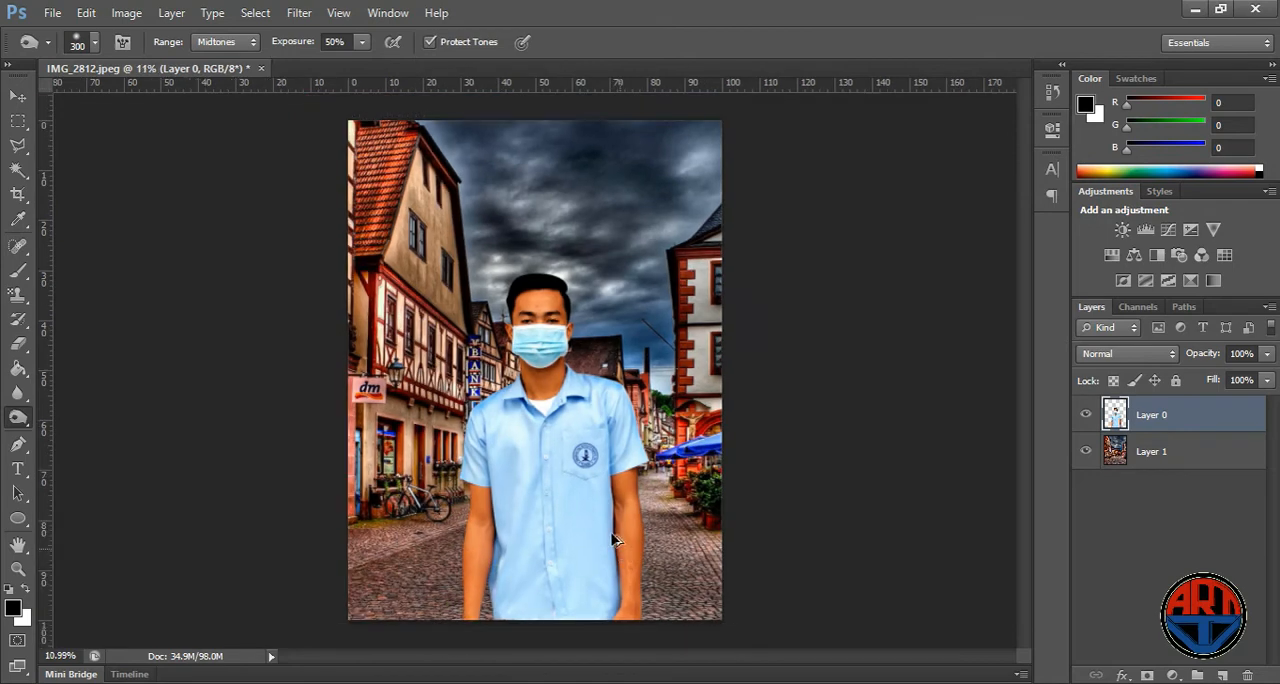
- Examine at several zoom levels how well the person blends with the street and sky
{"action": "scroll", "coordinate": [565, 305], "scroll_direction": "up", "scroll_amount": 2}
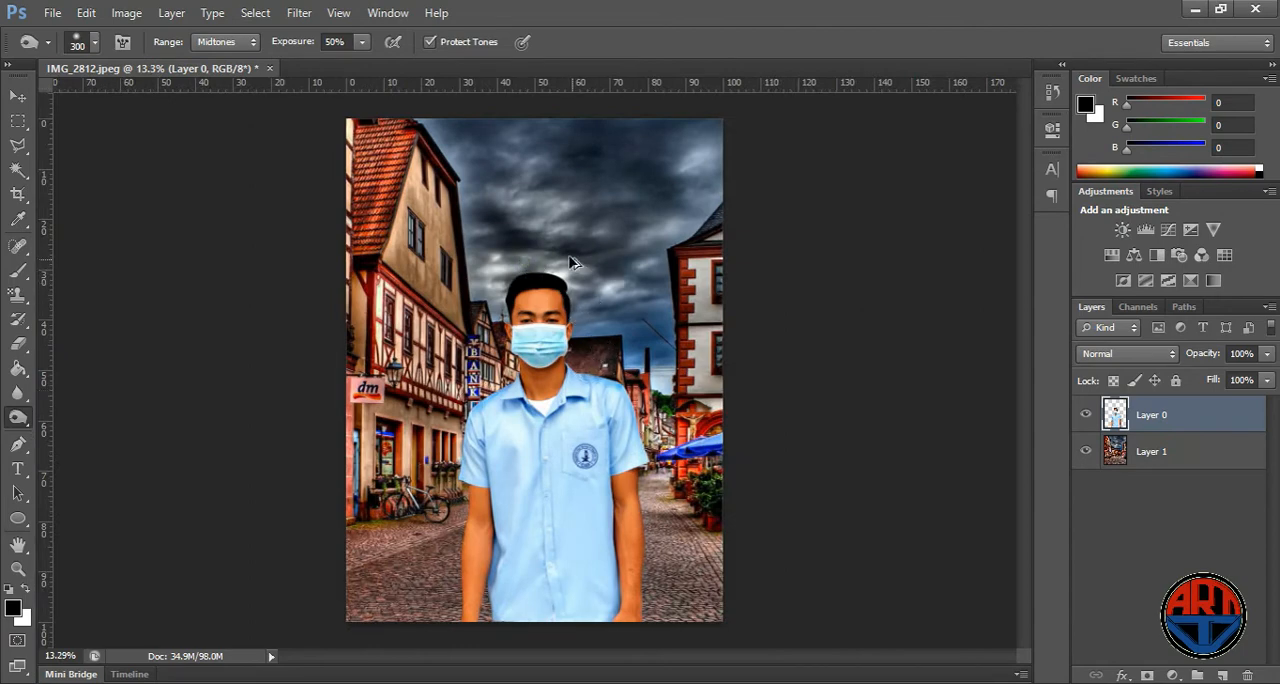
{"action": "scroll", "coordinate": [575, 270], "scroll_direction": "up", "scroll_amount": 2}
{"action": "scroll", "coordinate": [582, 255], "scroll_direction": "down", "scroll_amount": 3}
{"action": "scroll", "coordinate": [552, 235], "scroll_direction": "up", "scroll_amount": 1}
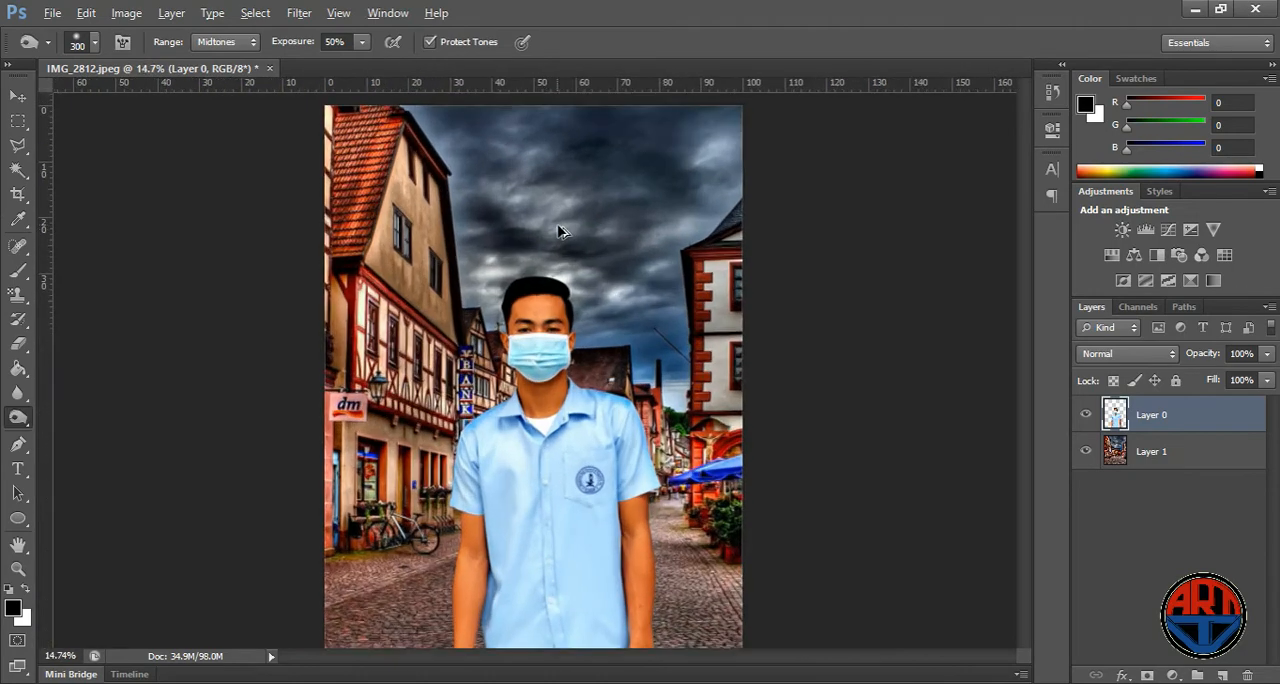
{"action": "scroll", "coordinate": [557, 243], "scroll_direction": "up", "scroll_amount": 3}
{"action": "scroll", "coordinate": [516, 308], "scroll_direction": "down", "scroll_amount": 1}
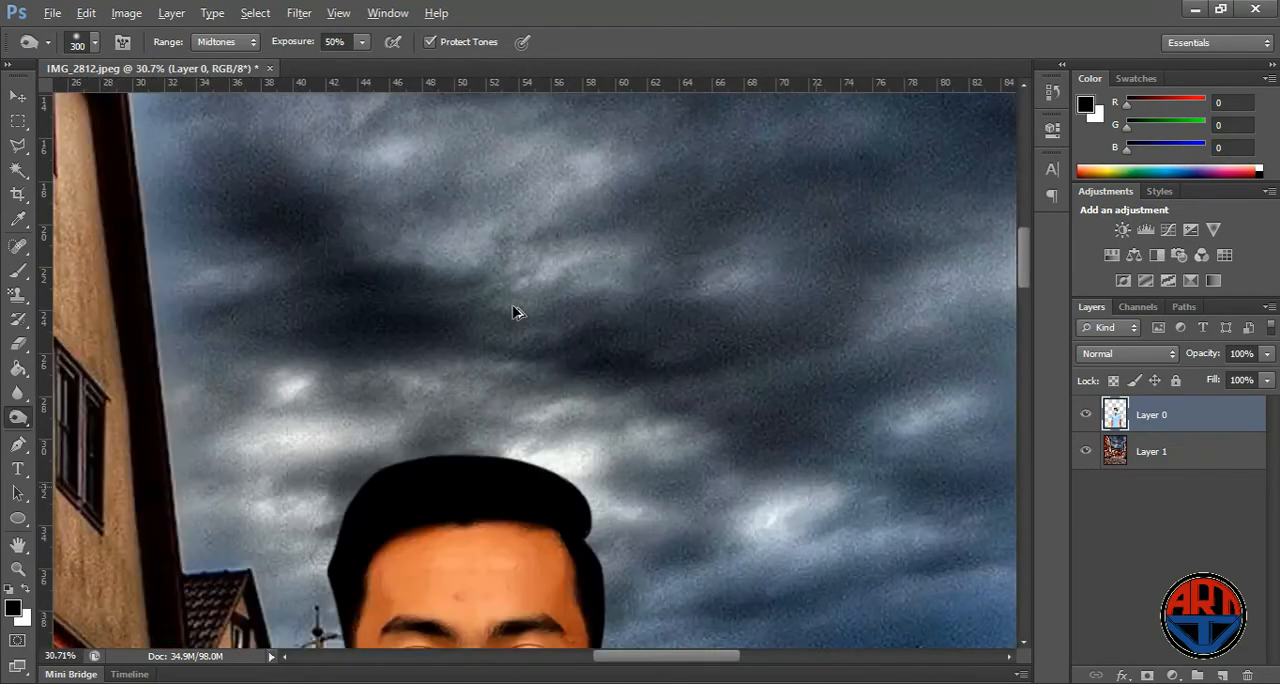
{"action": "scroll", "coordinate": [514, 310], "scroll_direction": "down", "scroll_amount": 2}
{"action": "left_click", "coordinate": [17, 97]}
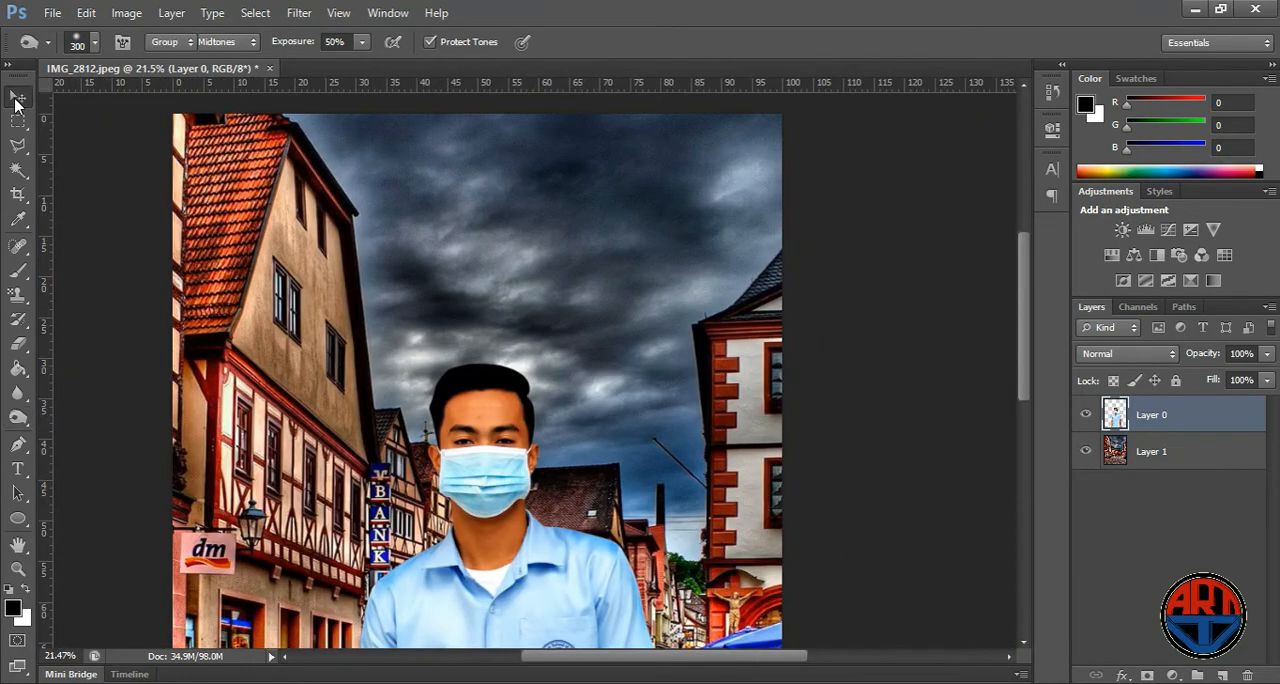
{"action": "scroll", "coordinate": [806, 246], "scroll_direction": "up", "scroll_amount": 2}
{"action": "scroll", "coordinate": [453, 405], "scroll_direction": "down", "scroll_amount": 3}
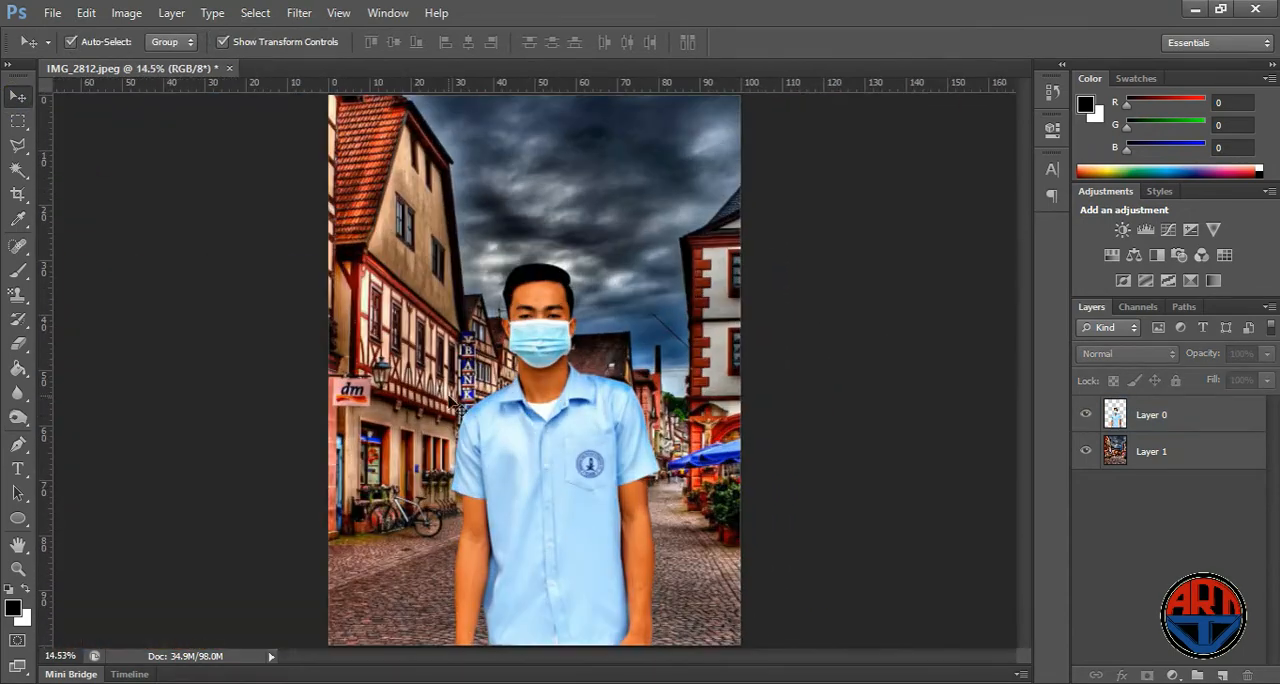
- Hide the person's layer and trace a Pen path down the sky-side edge of the right-hand building to the trees
{"action": "scroll", "coordinate": [737, 186], "scroll_direction": "up", "scroll_amount": 4}
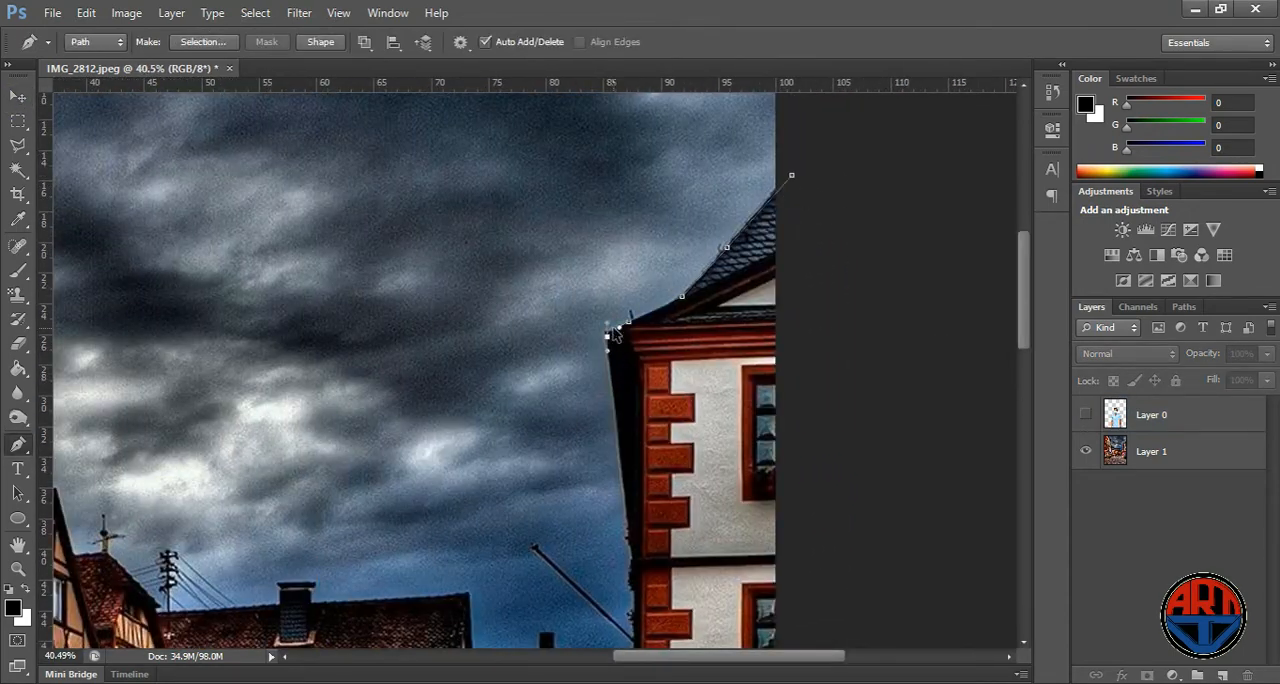
{"action": "scroll", "coordinate": [627, 428], "scroll_direction": "down", "scroll_amount": 2}
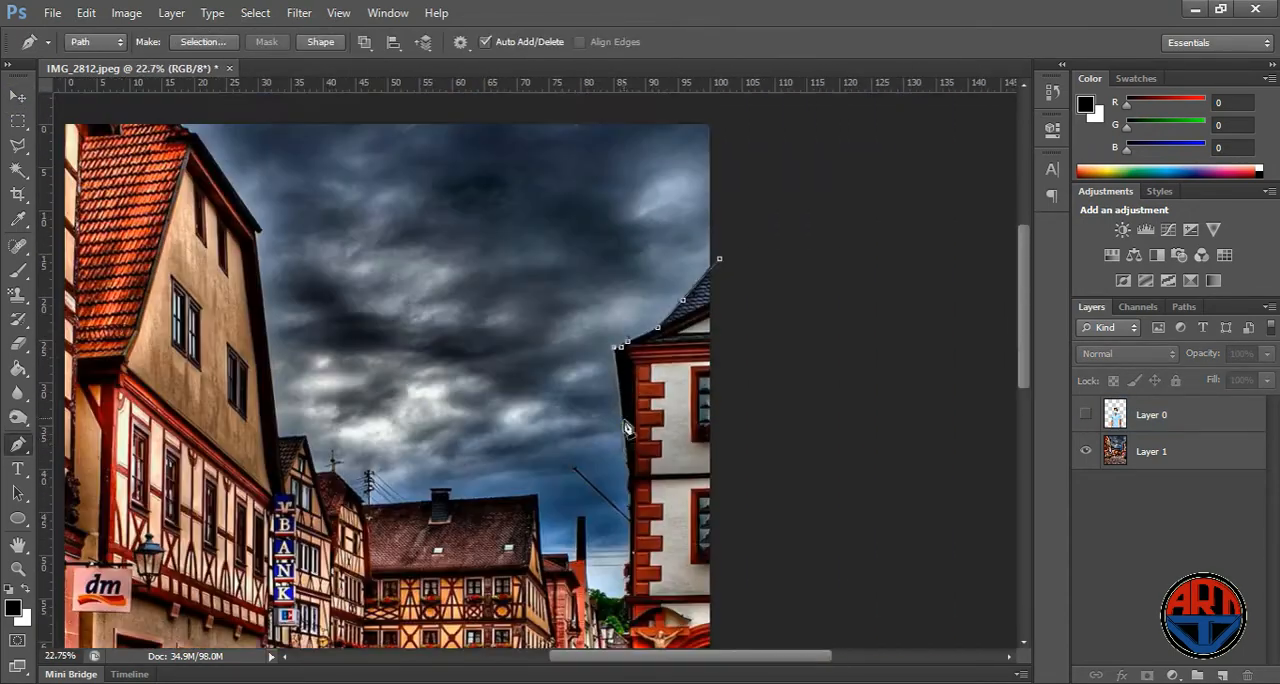
{"action": "scroll", "coordinate": [627, 428], "scroll_direction": "up", "scroll_amount": 6}
{"action": "scroll", "coordinate": [620, 400], "scroll_direction": "down", "scroll_amount": 4}
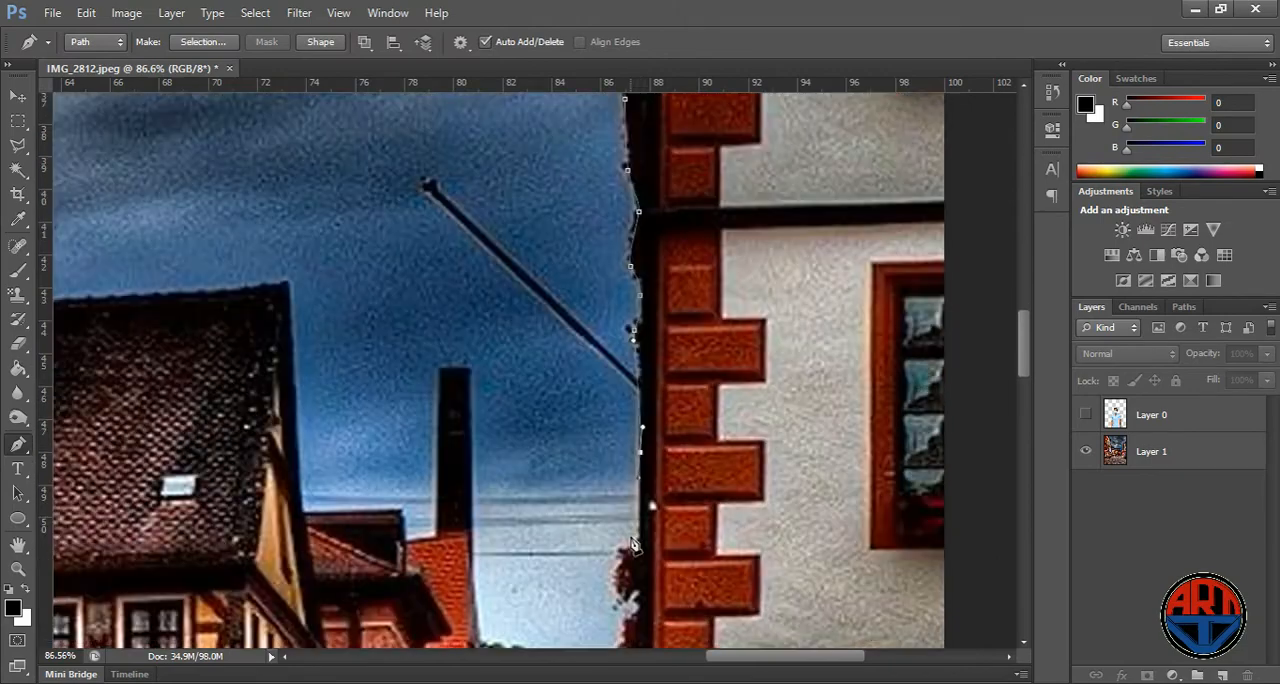
{"action": "scroll", "coordinate": [634, 543], "scroll_direction": "down", "scroll_amount": 3}
{"action": "left_click", "coordinate": [622, 461]}
{"action": "left_click", "coordinate": [571, 587]}
- Extend the Pen path up and around the tall dark chimney on the red-brick house
{"action": "scroll", "coordinate": [487, 555], "scroll_direction": "up", "scroll_amount": 1}
{"action": "left_click", "coordinate": [467, 442]}
{"action": "left_click", "coordinate": [468, 385]}
{"action": "scroll", "coordinate": [468, 385], "scroll_direction": "up", "scroll_amount": 1}
{"action": "left_click", "coordinate": [466, 230]}
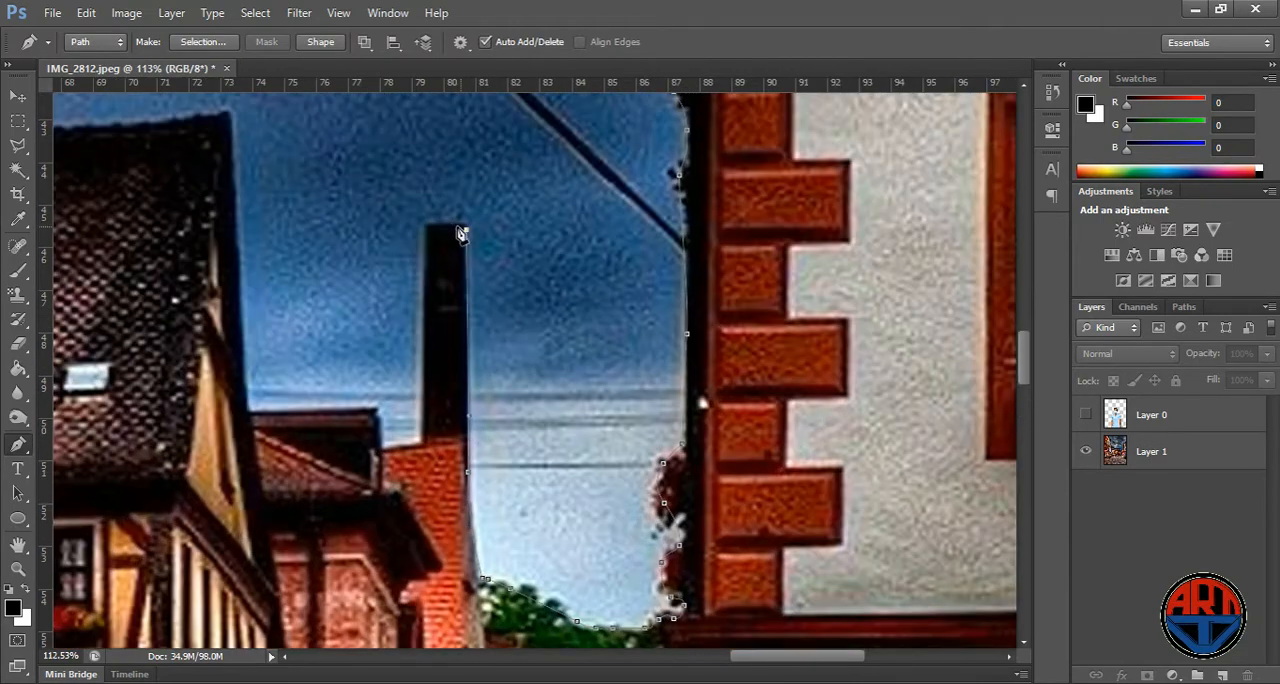
{"action": "left_click", "coordinate": [448, 225]}
{"action": "left_click", "coordinate": [426, 227]}
{"action": "left_click", "coordinate": [422, 443]}
{"action": "left_click", "coordinate": [397, 448]}
{"action": "left_click", "coordinate": [381, 450]}
- Continue the Pen path over the gable of the large tiled roof and along its ridge to the roof chimney
{"action": "scroll", "coordinate": [380, 408], "scroll_direction": "left", "scroll_amount": 1}
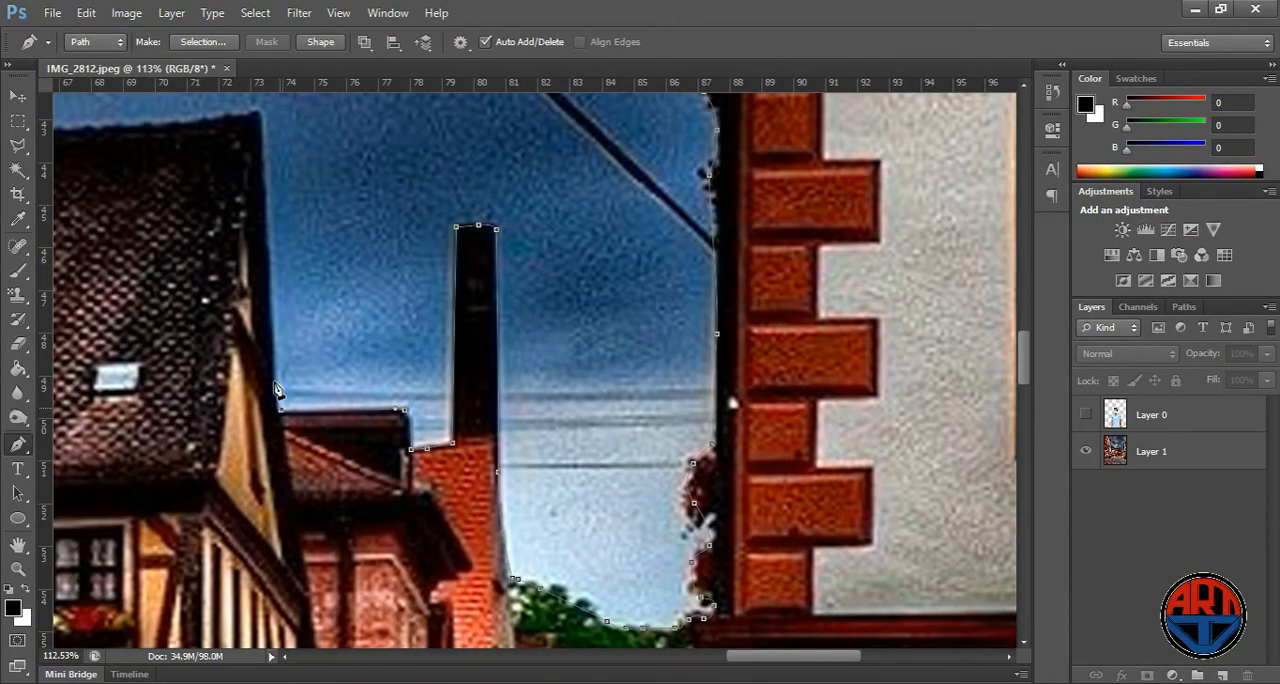
{"action": "left_click_drag", "start_coordinate": [267, 214], "coordinate": [265, 161]}
{"action": "left_click", "coordinate": [258, 111]}
{"action": "left_click_drag", "start_coordinate": [494, 275], "coordinate": [766, 383]}
{"action": "scroll", "coordinate": [764, 380], "scroll_direction": "down", "scroll_amount": 4}
{"action": "left_click_drag", "start_coordinate": [404, 287], "coordinate": [350, 291]}
{"action": "scroll", "coordinate": [408, 289], "scroll_direction": "up", "scroll_amount": 1}
{"action": "left_click", "coordinate": [317, 288]}
{"action": "left_click", "coordinate": [317, 268]}
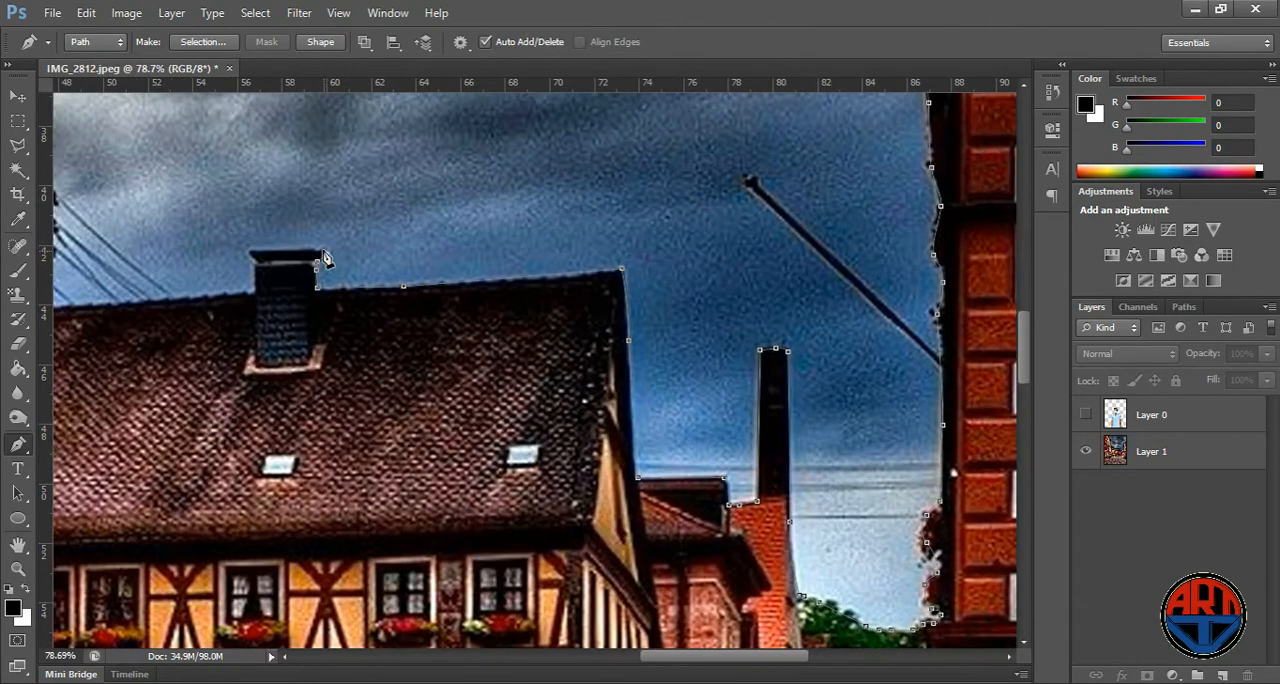
- Trace the Pen path around the roof chimney and on along the rest of the tiled roof's ridge
{"action": "left_click", "coordinate": [327, 254]}
{"action": "left_click", "coordinate": [297, 250]}
{"action": "left_click", "coordinate": [250, 251]}
{"action": "left_click", "coordinate": [255, 260]}
{"action": "left_click", "coordinate": [256, 280]}
{"action": "left_click", "coordinate": [256, 296]}
{"action": "left_click", "coordinate": [119, 305]}
- Continue the Pen path over the narrow half-timbered houses and up the wall of the tall left-hand building
{"action": "left_click_drag", "start_coordinate": [309, 337], "coordinate": [797, 339]}
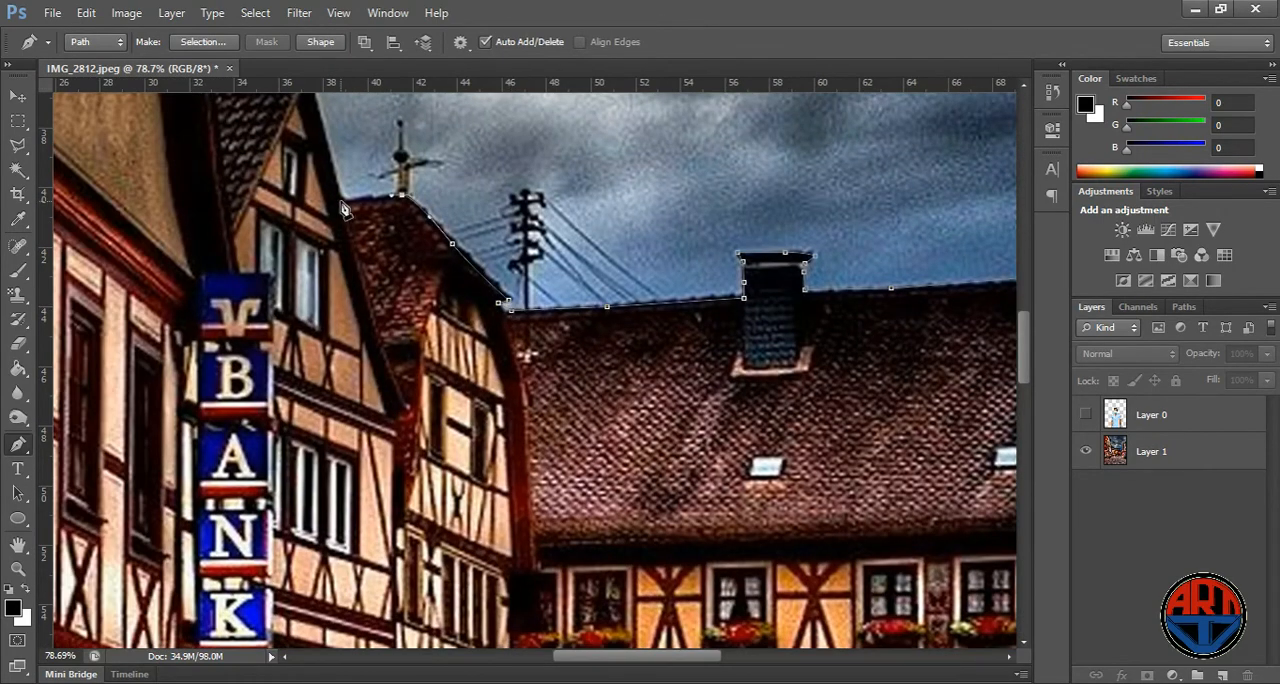
{"action": "left_click", "coordinate": [342, 204]}
{"action": "left_click_drag", "start_coordinate": [342, 204], "coordinate": [374, 466]}
{"action": "left_click", "coordinate": [325, 335]}
{"action": "scroll", "coordinate": [366, 254], "scroll_direction": "down", "scroll_amount": 4}
{"action": "left_click", "coordinate": [346, 188]}
{"action": "scroll", "coordinate": [345, 184], "scroll_direction": "up", "scroll_amount": 5}
{"action": "left_click", "coordinate": [372, 187]}
{"action": "left_click_drag", "start_coordinate": [382, 114], "coordinate": [479, 412]}
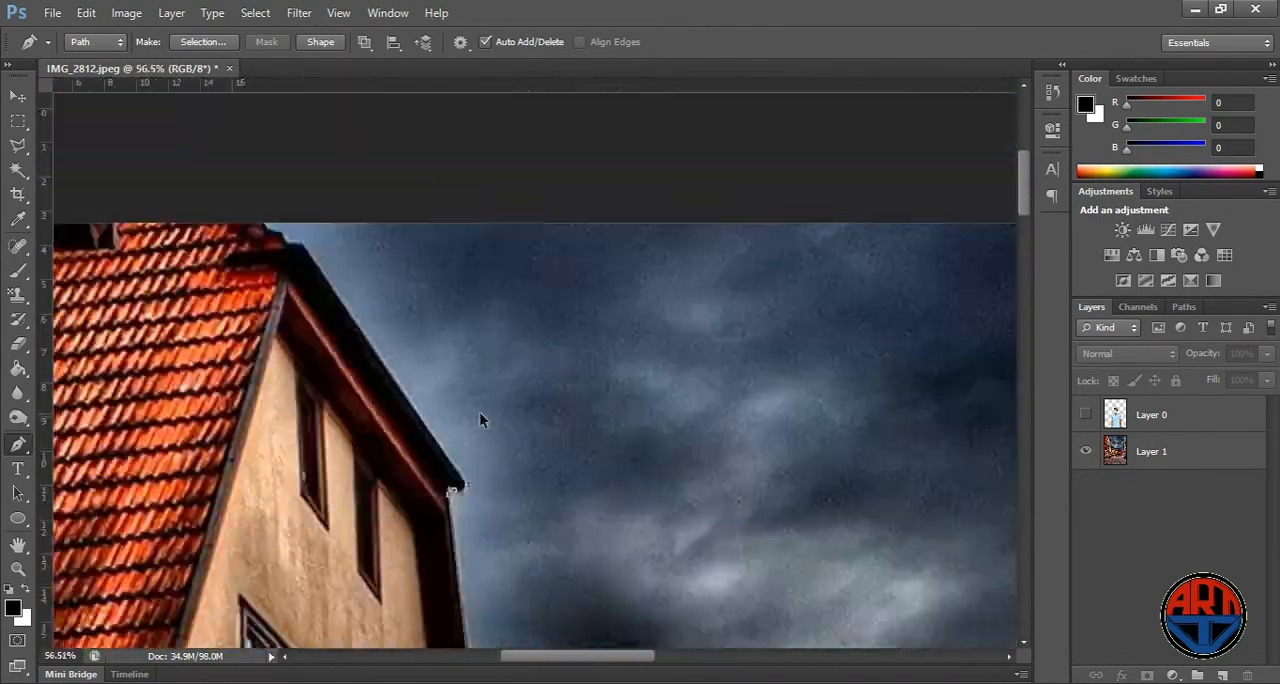
- Finish the path along the tall gable, close it around the sky outside the canvas, and convert it into a selection
{"action": "scroll", "coordinate": [465, 412], "scroll_direction": "down", "scroll_amount": 1}
{"action": "left_click", "coordinate": [300, 270]}
{"action": "scroll", "coordinate": [320, 280], "scroll_direction": "down", "scroll_amount": 6}
{"action": "left_click", "coordinate": [682, 115]}
{"action": "left_click_drag", "start_coordinate": [782, 192], "coordinate": [768, 200]}
{"action": "left_click", "coordinate": [697, 225]}
{"action": "right_click", "coordinate": [618, 206]}
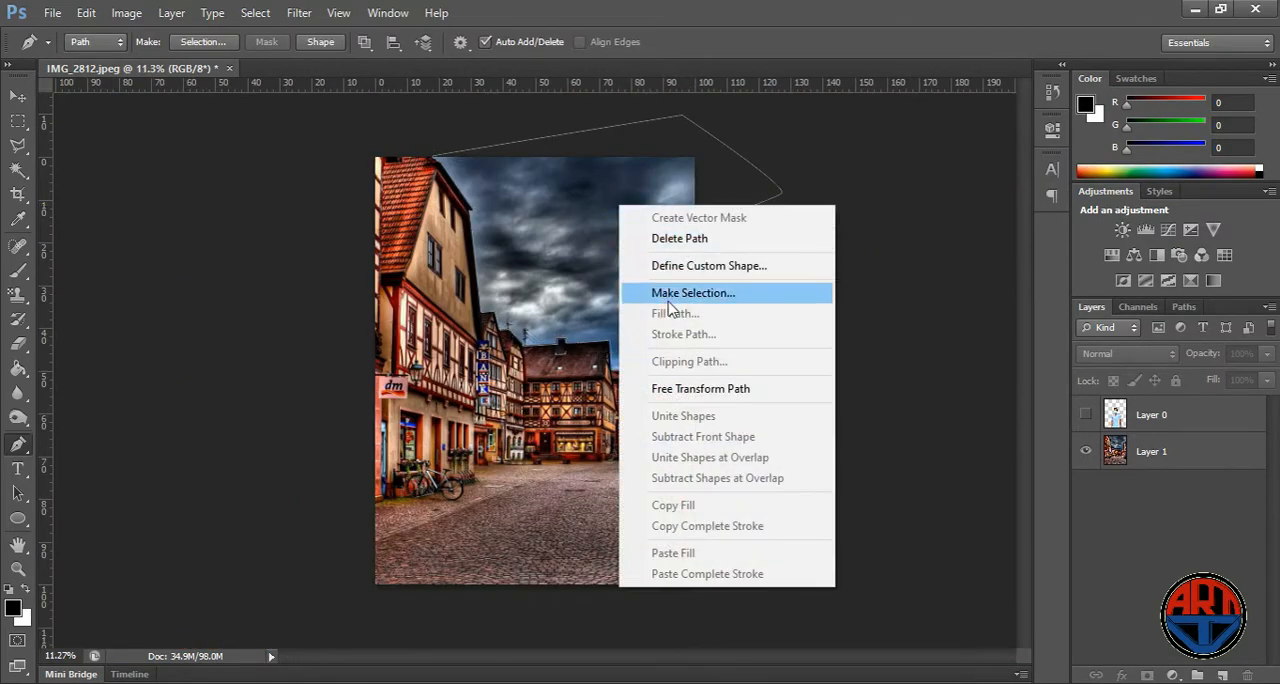
{"action": "left_click", "coordinate": [690, 293]}
{"action": "left_click", "coordinate": [749, 200]}
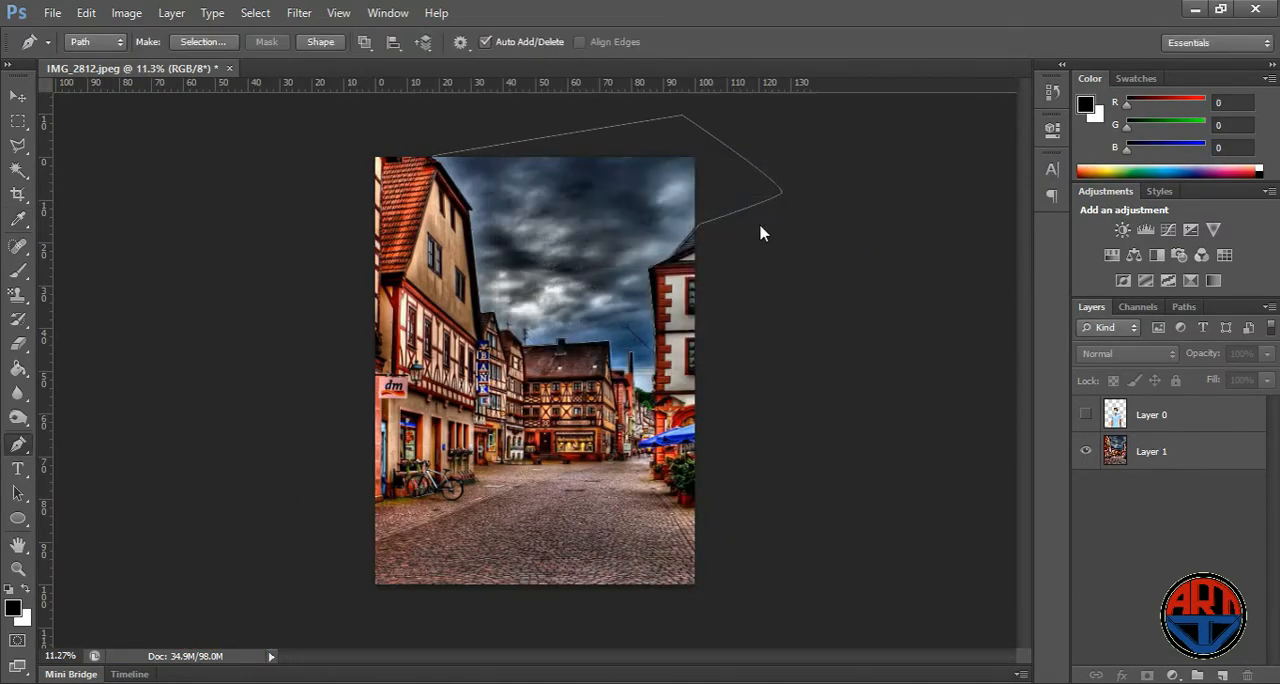
- Delete the selected sky from the street layer, Layer 1, and clear the selection
{"action": "left_click", "coordinate": [1165, 449]}
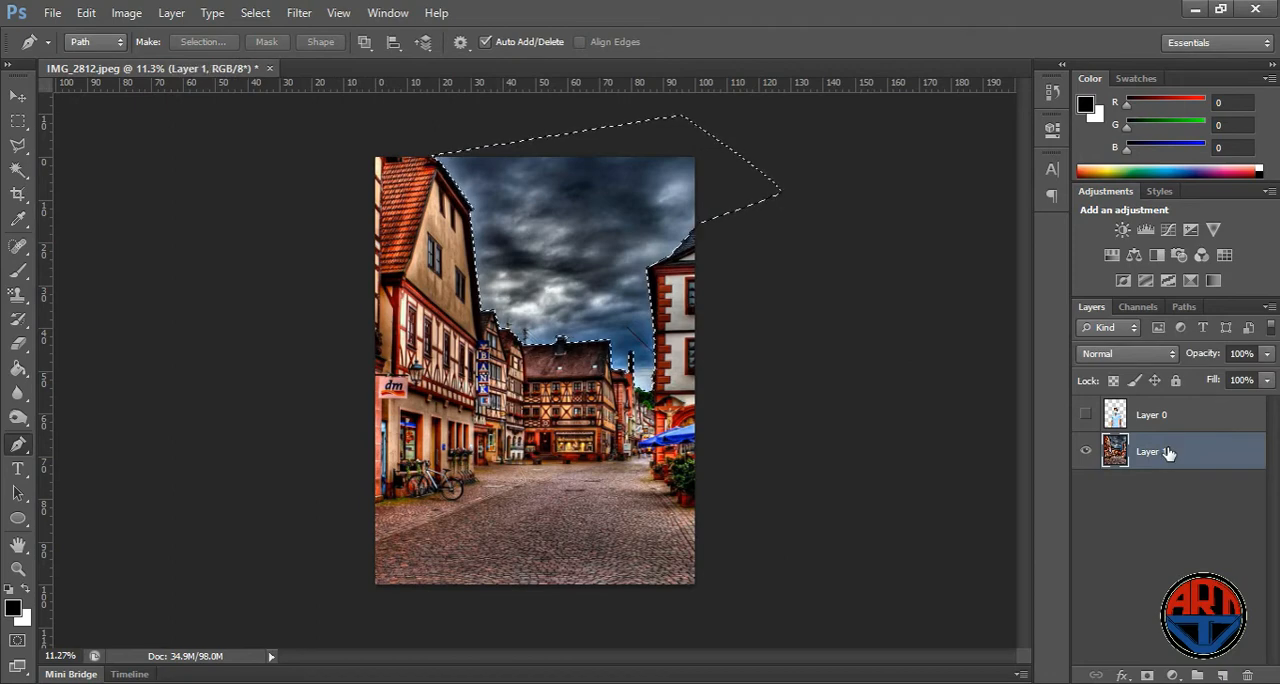
{"action": "key", "text": "Delete"}
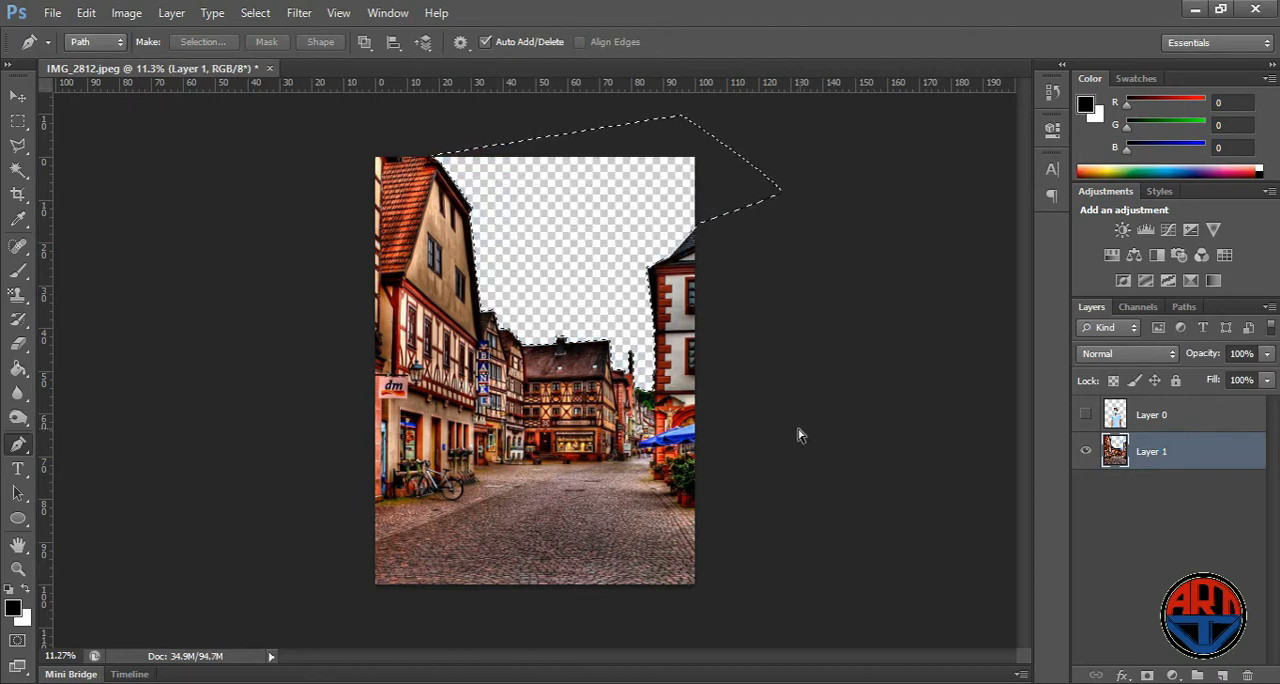
{"action": "key", "text": "ctrl+d"}
{"action": "scroll", "coordinate": [540, 403], "scroll_direction": "up", "scroll_amount": 1}
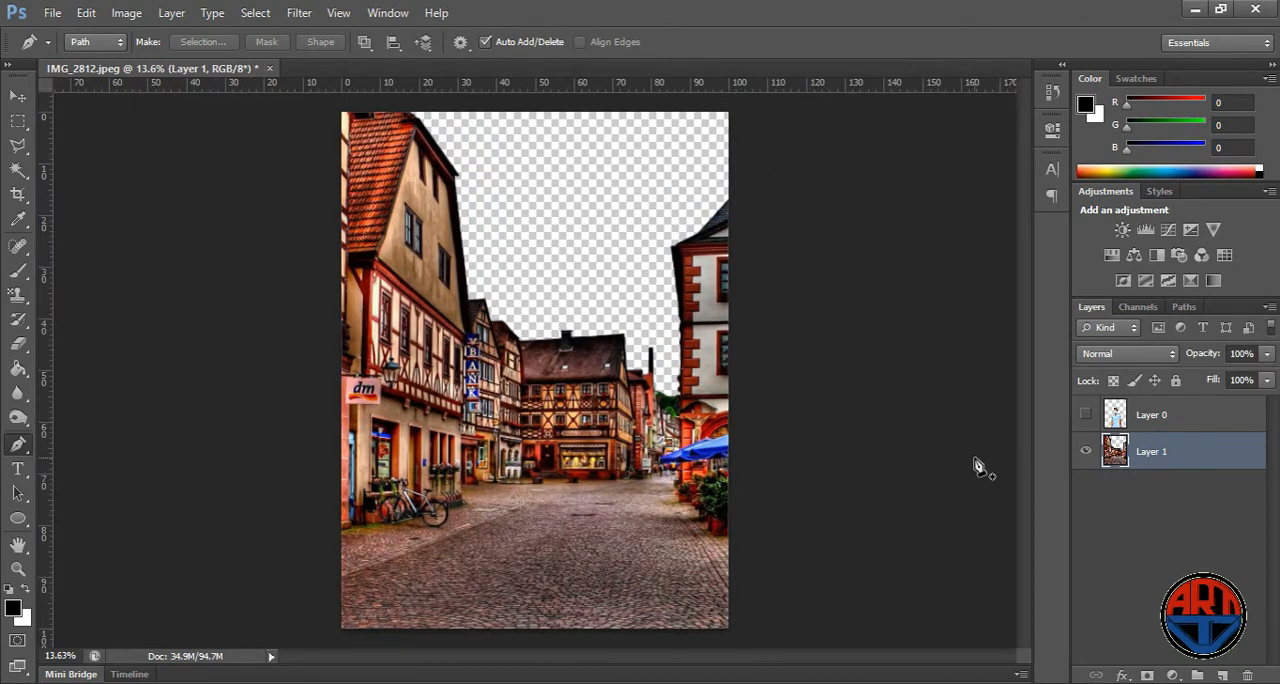
- Paste the blue sky image and enlarge it to about 179% so that it covers the upper part of the canvas
{"action": "key", "text": "ctrl+v"}
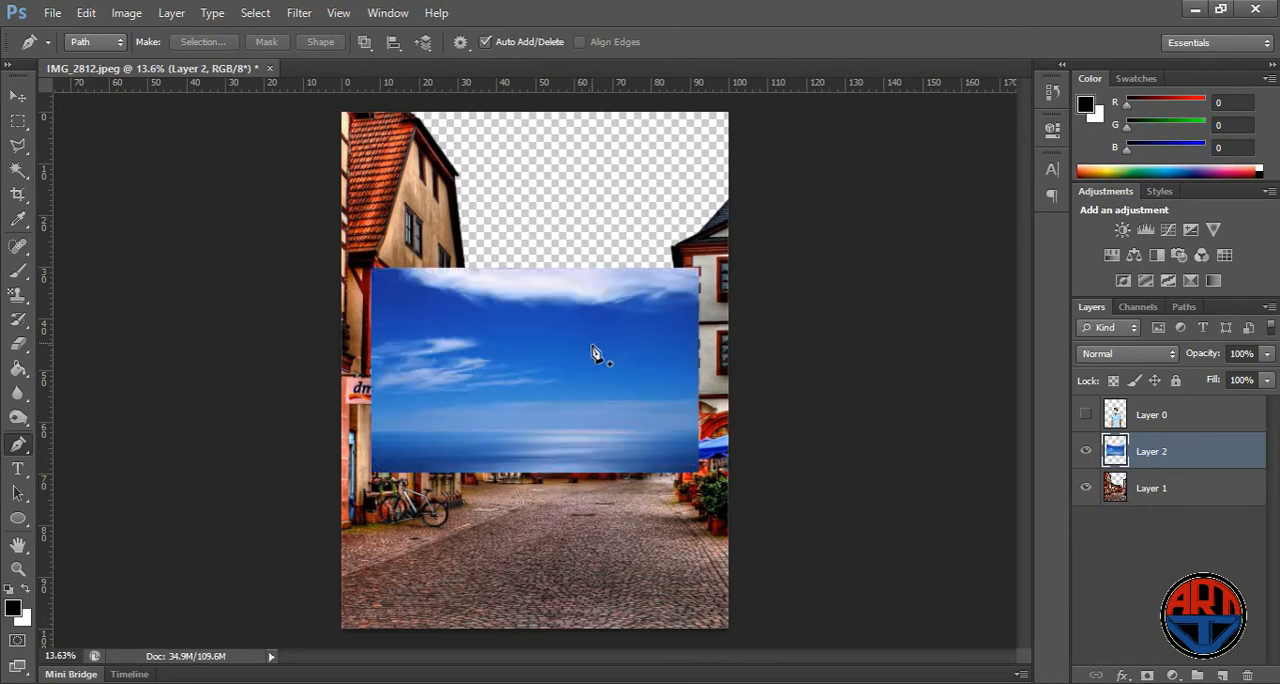
{"action": "key", "text": "v"}
{"action": "left_click_drag", "start_coordinate": [629, 326], "coordinate": [555, 120]}
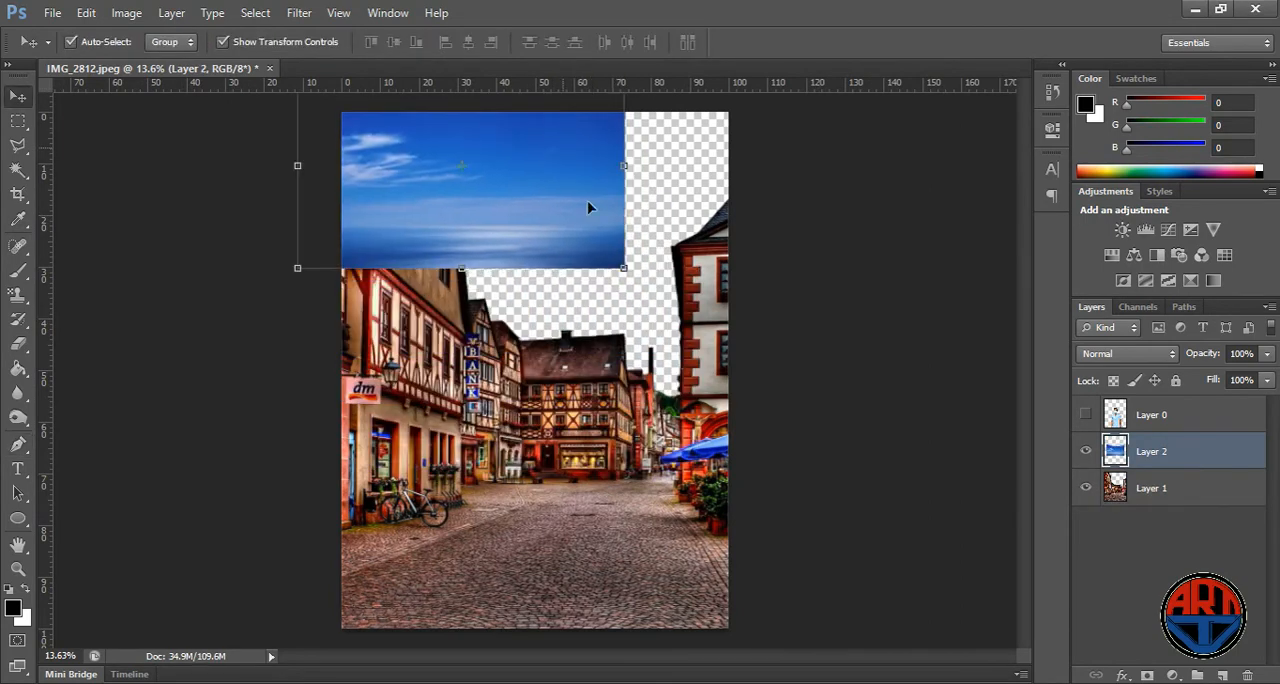
{"action": "left_click_drag", "start_coordinate": [623, 270], "coordinate": [857, 463]}
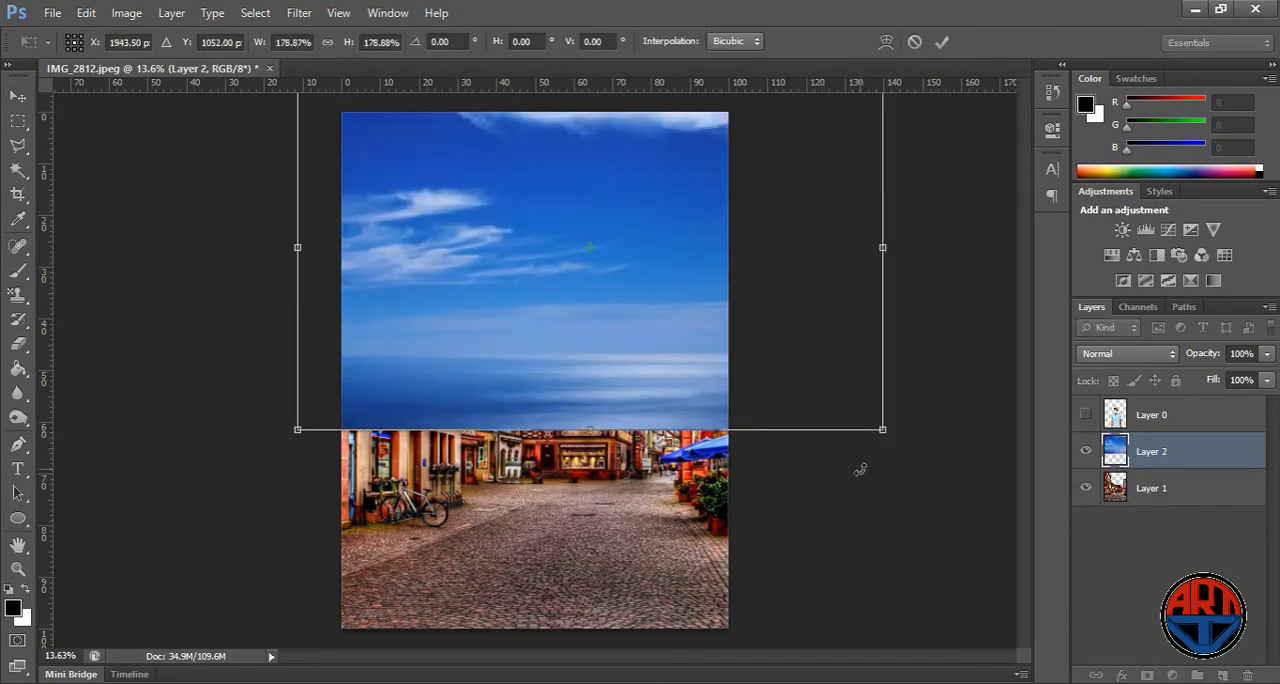
{"action": "key", "text": "Return"}
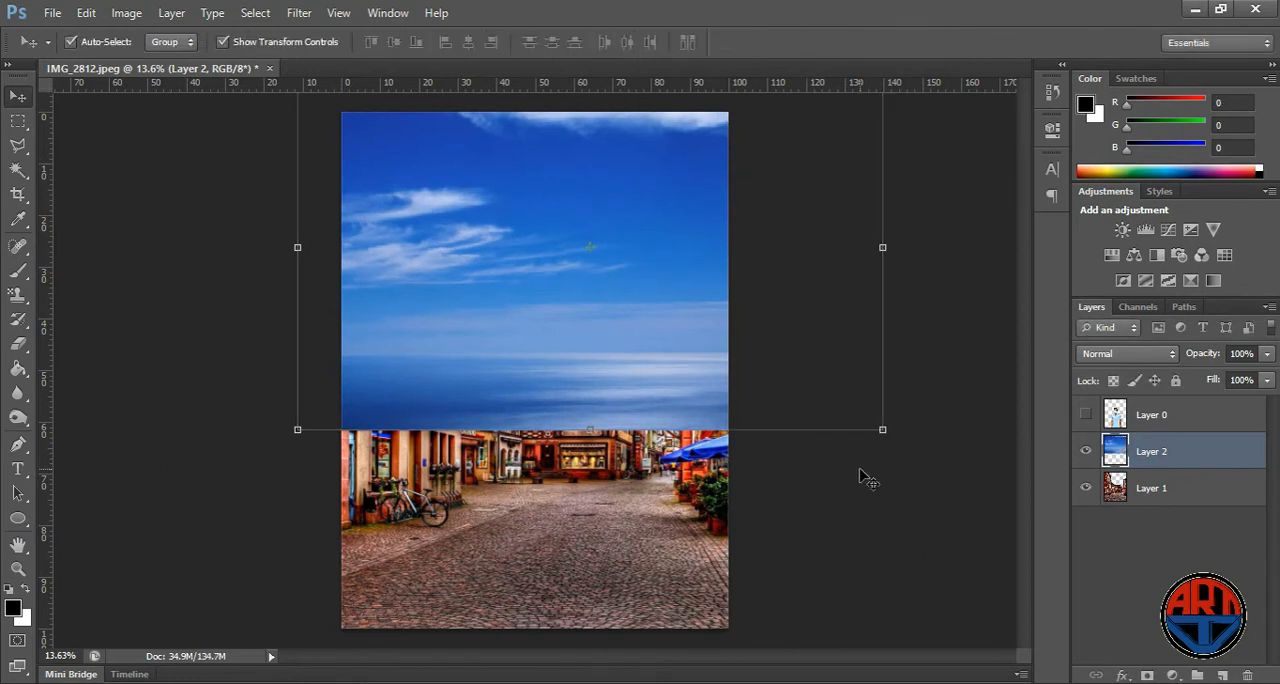
- Place the blue sky layer beneath the street layer and shift it about 1.1% right and 4.6% down
{"action": "key", "text": "ctrl+bracketleft"}
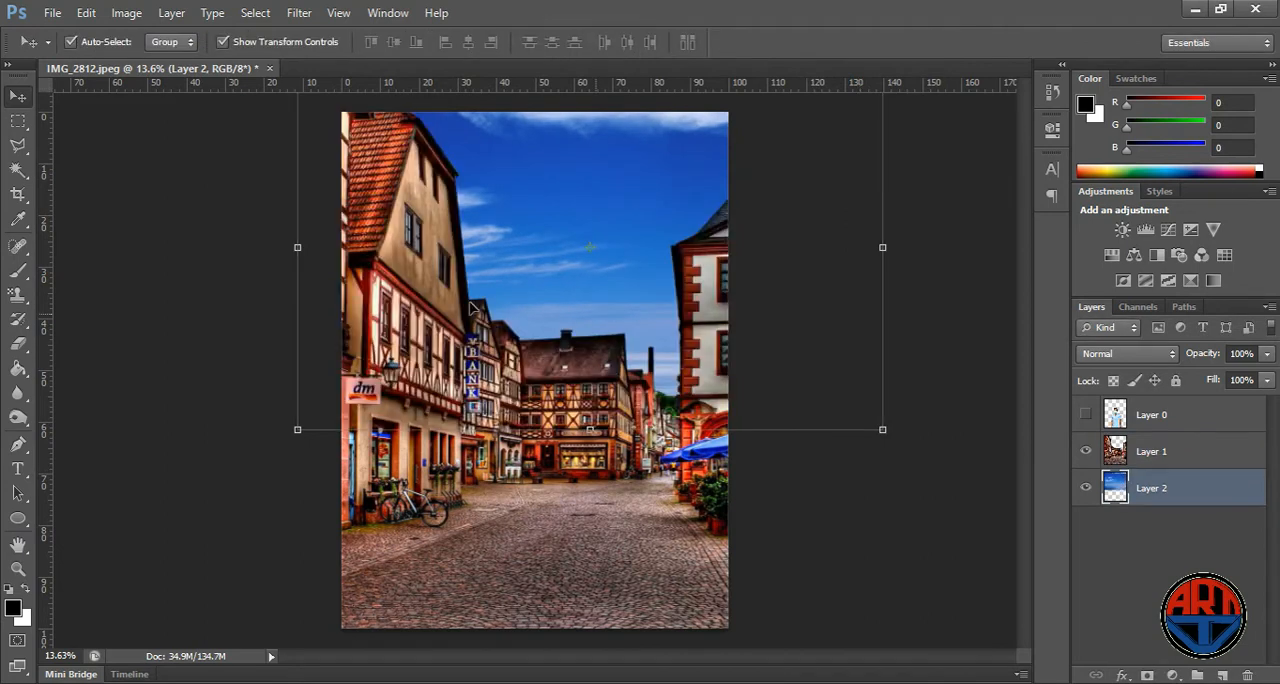
{"action": "scroll", "coordinate": [585, 280], "scroll_direction": "down", "scroll_amount": 1}
{"action": "mouse_move", "coordinate": [610, 232]}
{"action": "left_mouse_down"}
{"action": "mouse_move", "coordinate": [626, 251]}
{"action": "mouse_move", "coordinate": [614, 255]}
{"action": "left_mouse_up"}
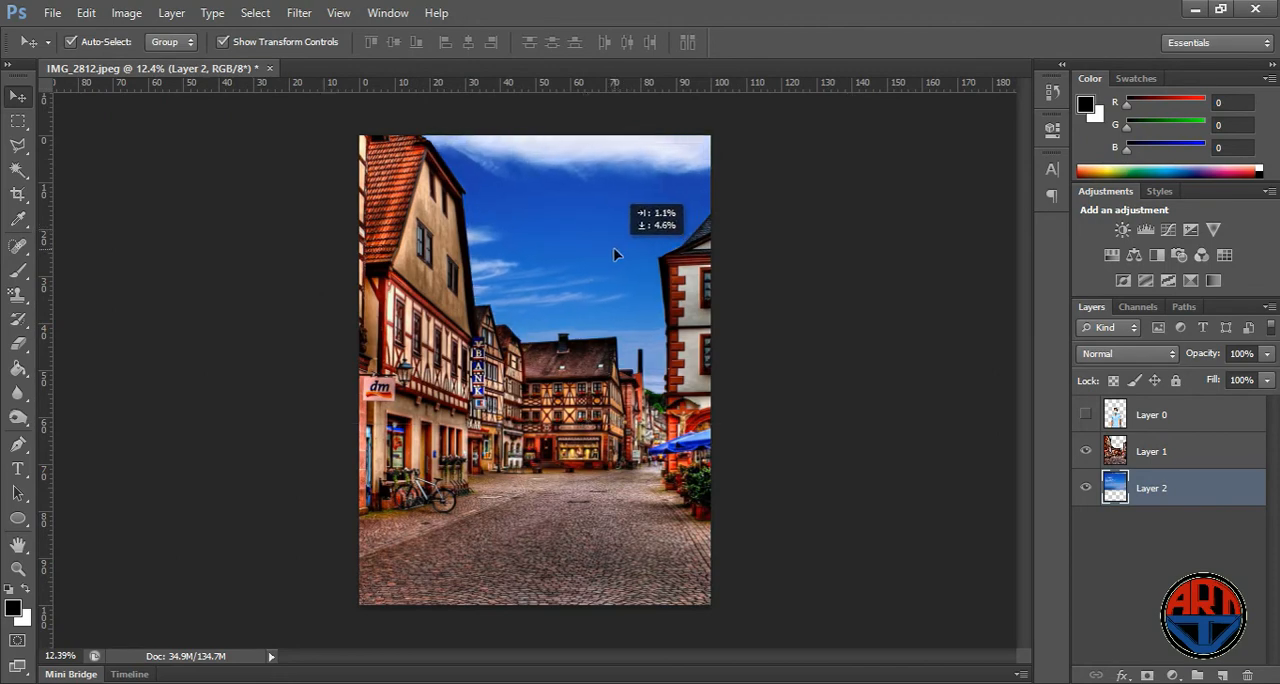
{"action": "left_click", "coordinate": [936, 185]}
{"action": "scroll", "coordinate": [622, 278], "scroll_direction": "down", "scroll_amount": 2}
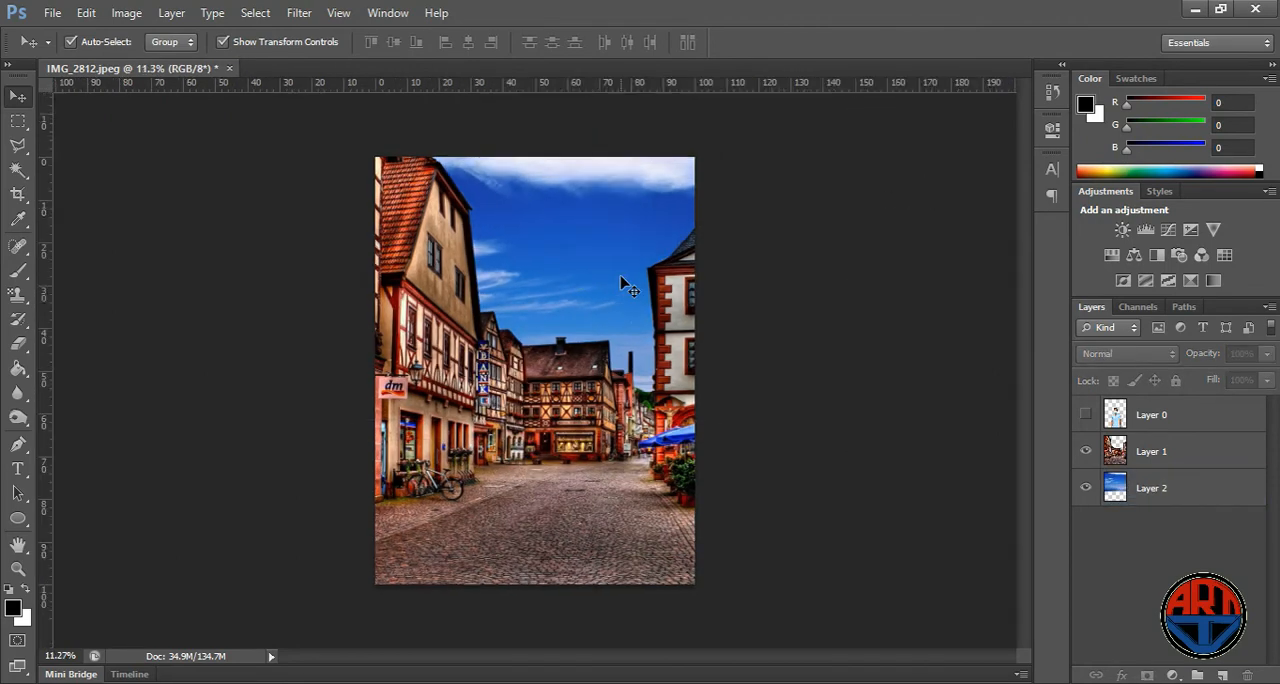
{"action": "scroll", "coordinate": [602, 312], "scroll_direction": "up", "scroll_amount": 2}
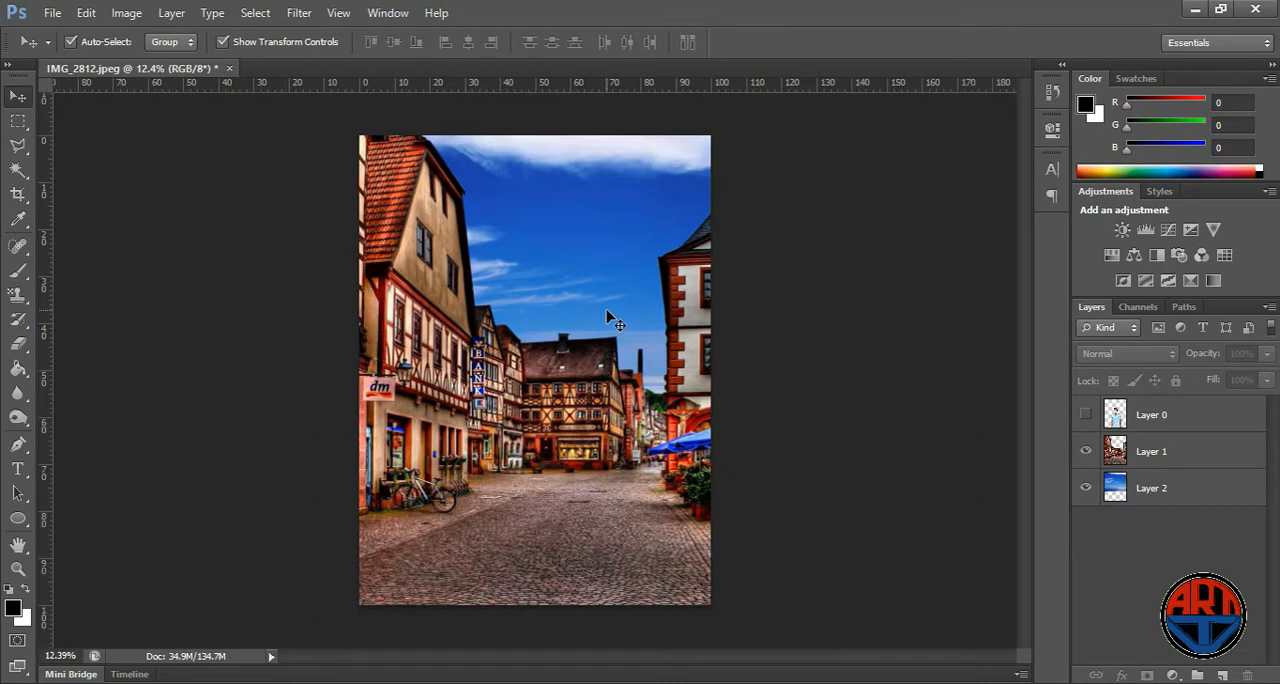
- Brighten the street layer, Layer 1, with Levels by keeping the black input at 0 and setting the midtones to about 1.15
{"action": "scroll", "coordinate": [610, 318], "scroll_direction": "down", "scroll_amount": 1}
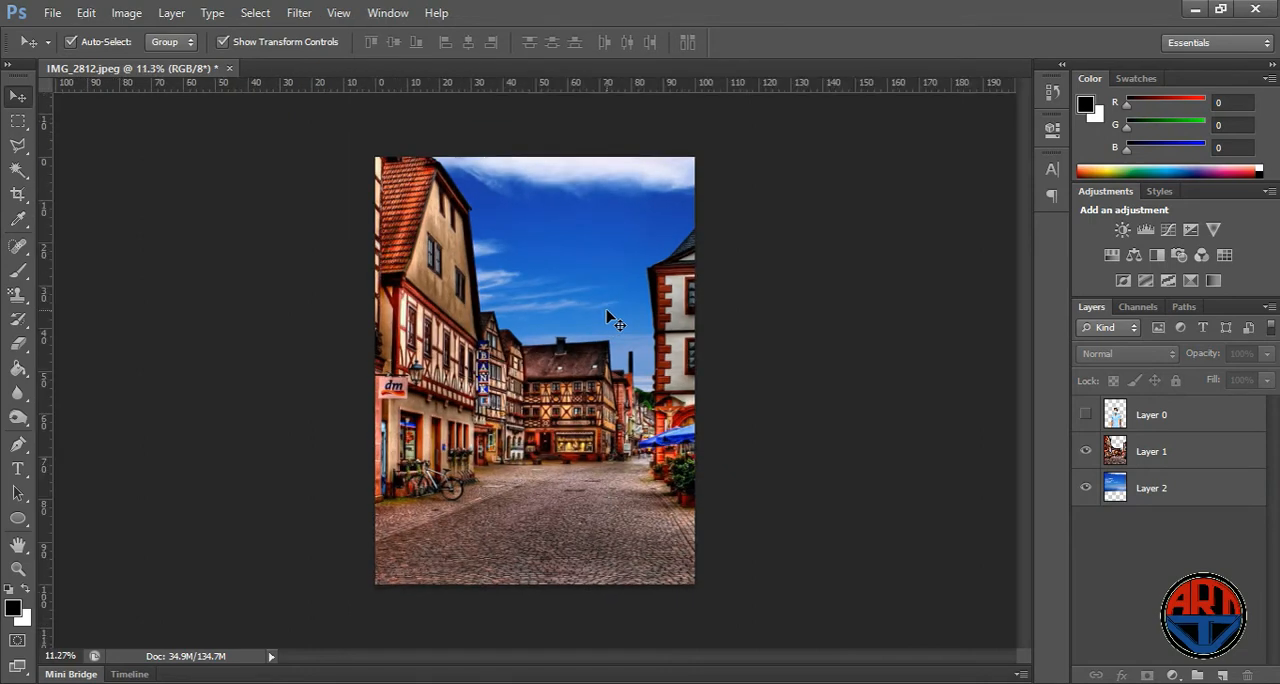
{"action": "left_click", "coordinate": [1168, 451]}
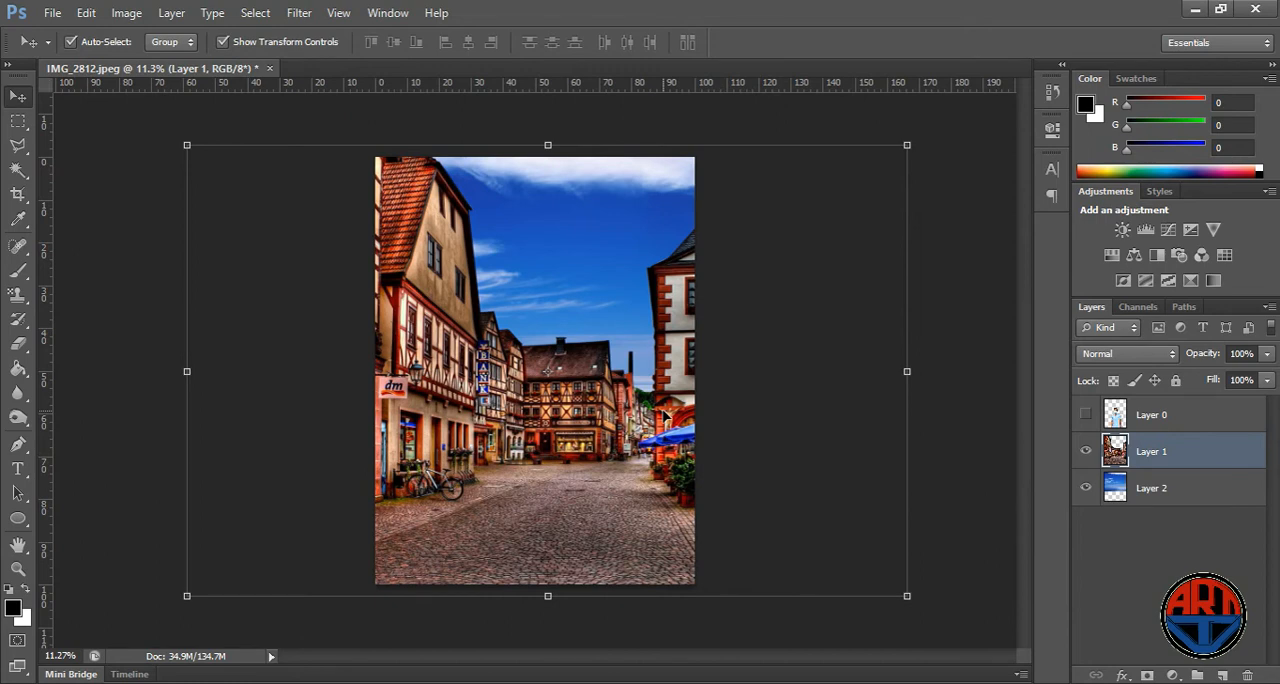
{"action": "key", "text": "ctrl+l"}
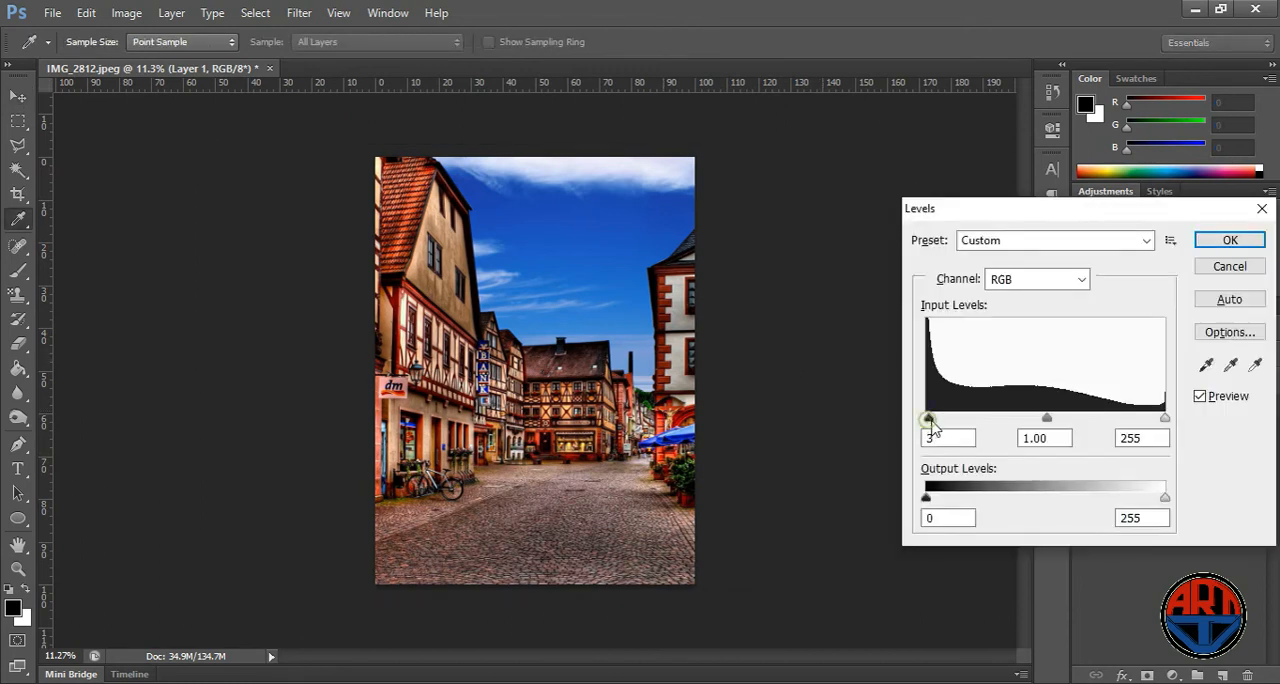
{"action": "left_click_drag", "start_coordinate": [931, 424], "coordinate": [925, 432]}
{"action": "left_click_drag", "start_coordinate": [1046, 421], "coordinate": [1035, 426]}
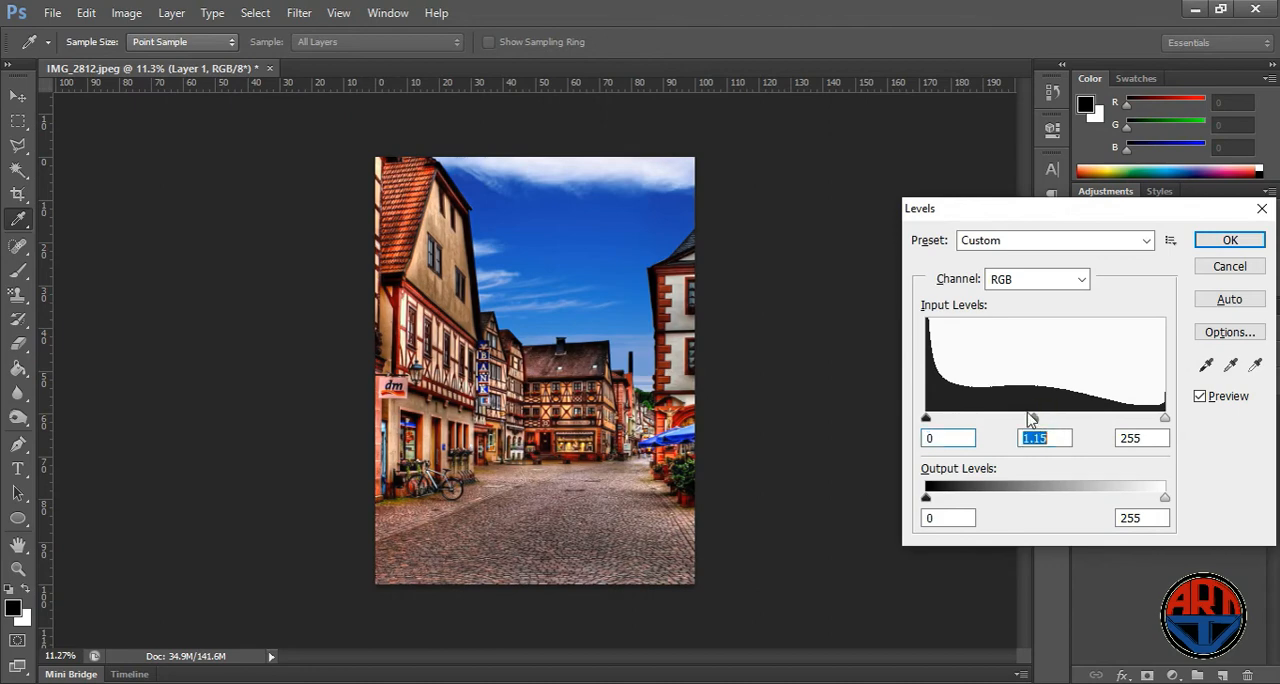
{"action": "left_click", "coordinate": [1238, 243]}
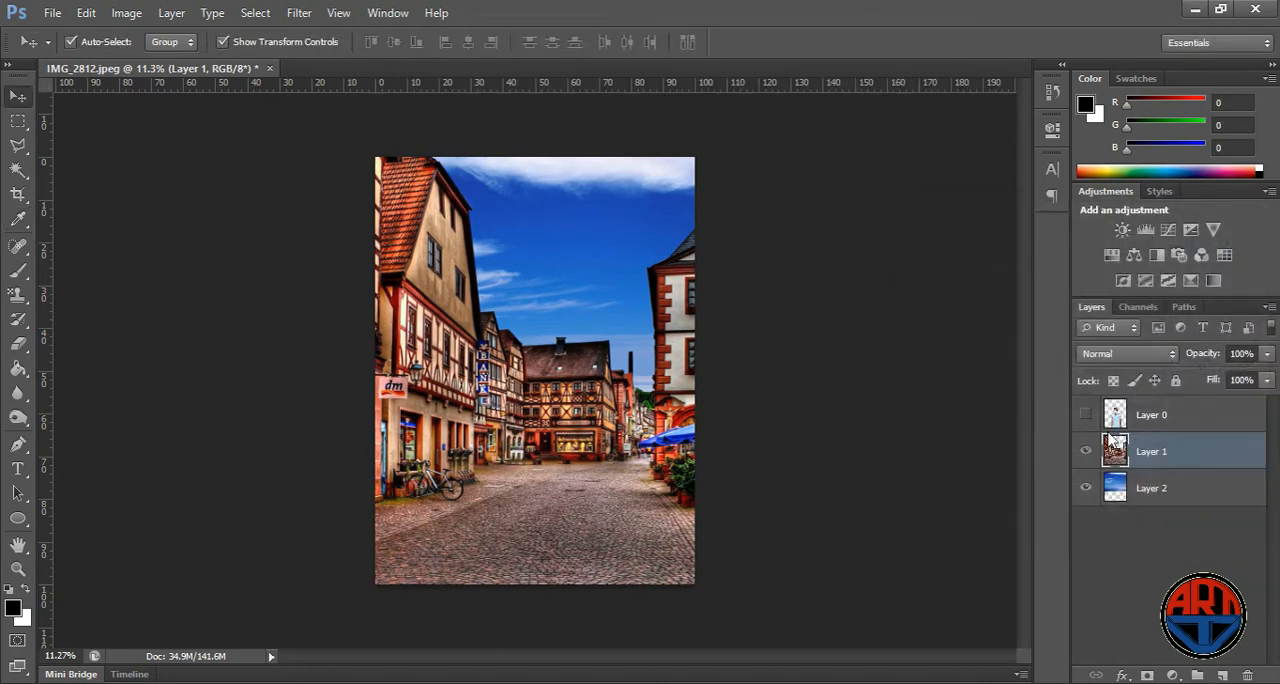
- Show the person layer, Layer 0, again over the street and deselect the street layer
{"action": "left_click", "coordinate": [1087, 415]}
{"action": "scroll", "coordinate": [705, 360], "scroll_direction": "down", "scroll_amount": 2}
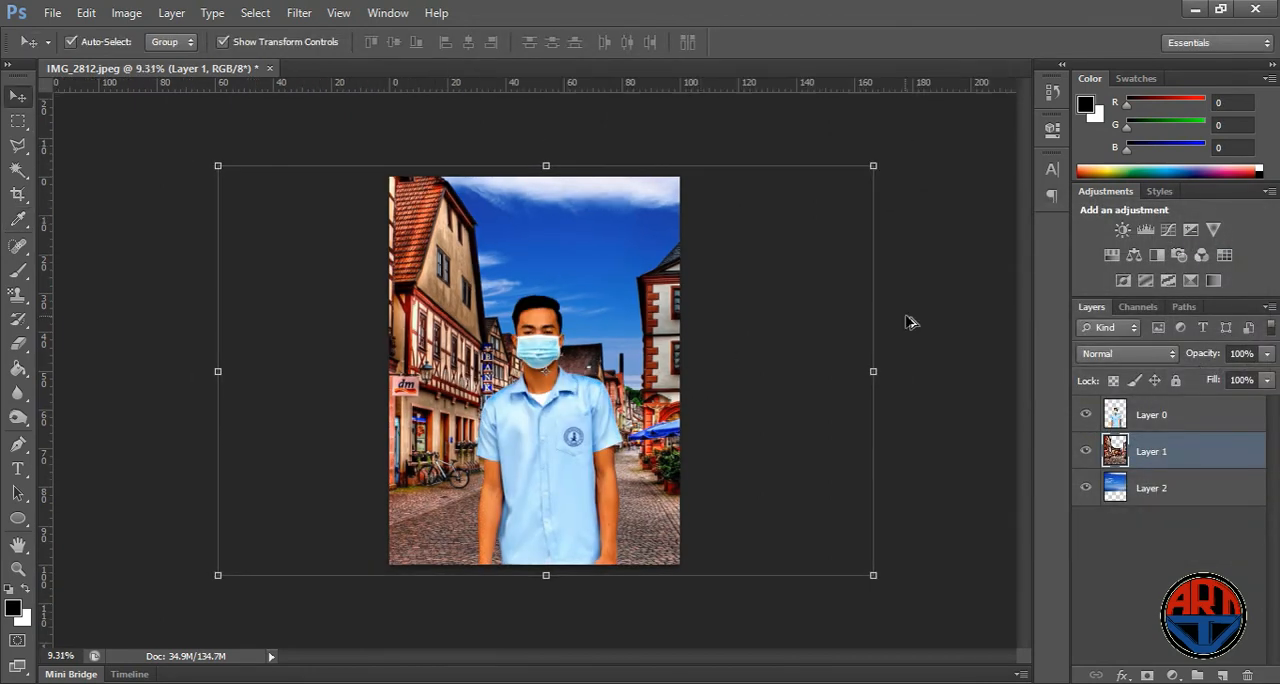
{"action": "left_click", "coordinate": [922, 328]}
{"action": "scroll", "coordinate": [680, 355], "scroll_direction": "up", "scroll_amount": 3}
{"action": "scroll", "coordinate": [547, 348], "scroll_direction": "up", "scroll_amount": 1}
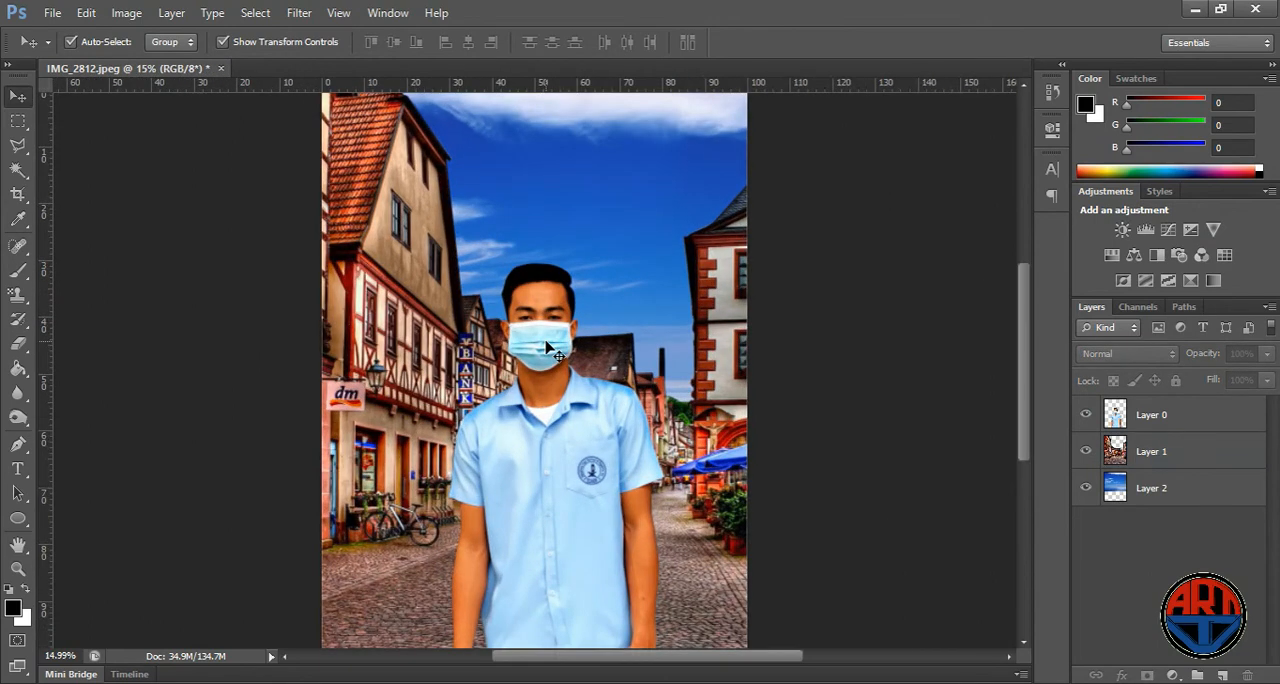
- Move the person about 14% of the canvas width to the right and scale the layer down to about 91%
{"action": "scroll", "coordinate": [547, 348], "scroll_direction": "down", "scroll_amount": 1}
{"action": "left_click_drag", "start_coordinate": [568, 401], "coordinate": [624, 400]}
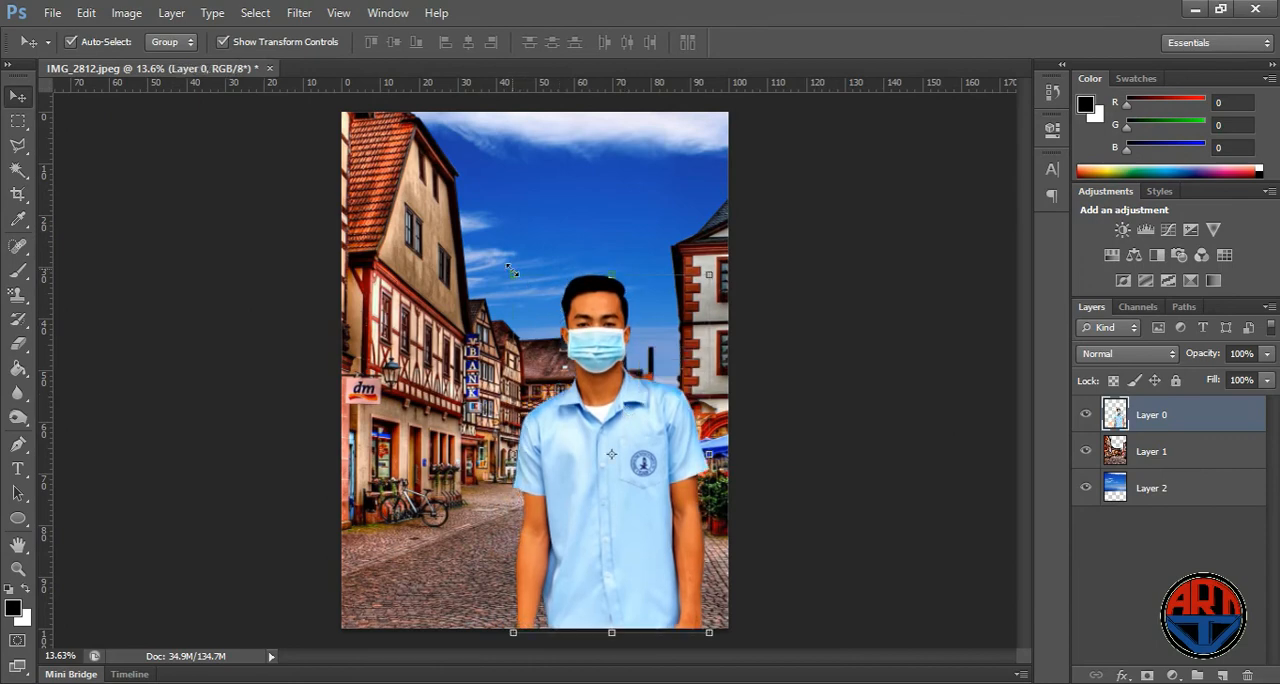
{"action": "left_click_drag", "start_coordinate": [511, 270], "coordinate": [531, 308]}
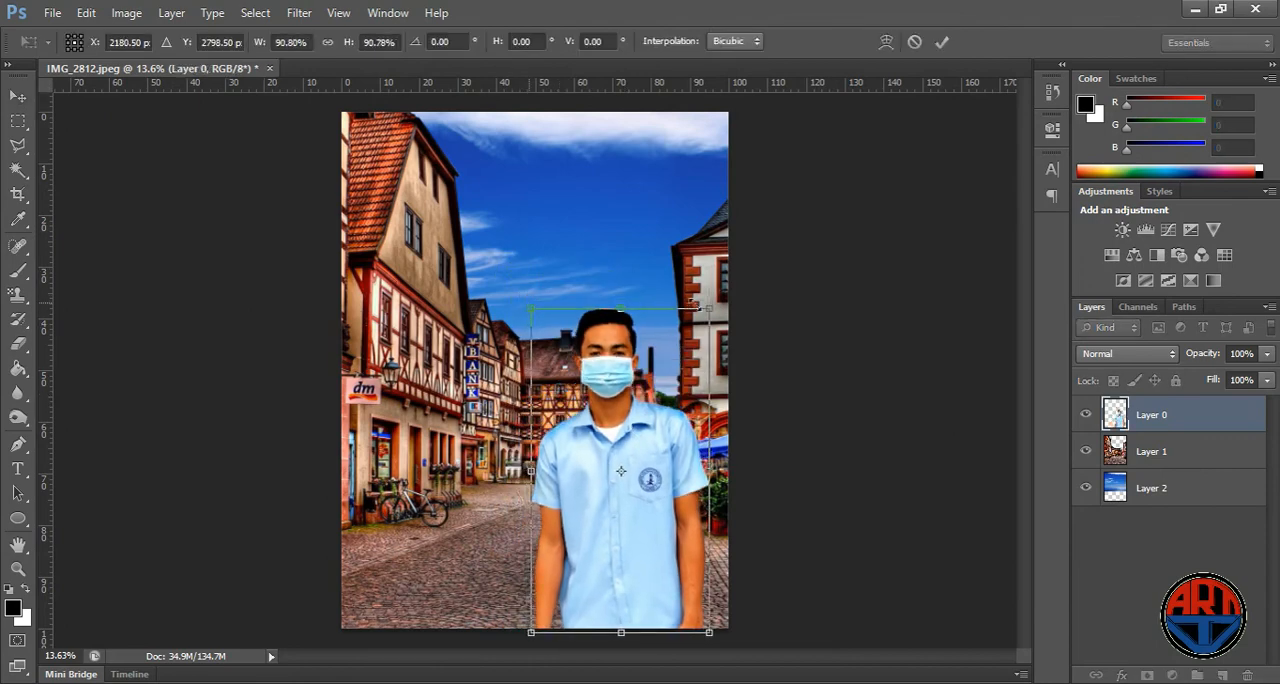
{"action": "key", "text": "Return"}
{"action": "left_click", "coordinate": [856, 319]}
{"action": "scroll", "coordinate": [651, 364], "scroll_direction": "down", "scroll_amount": 1}
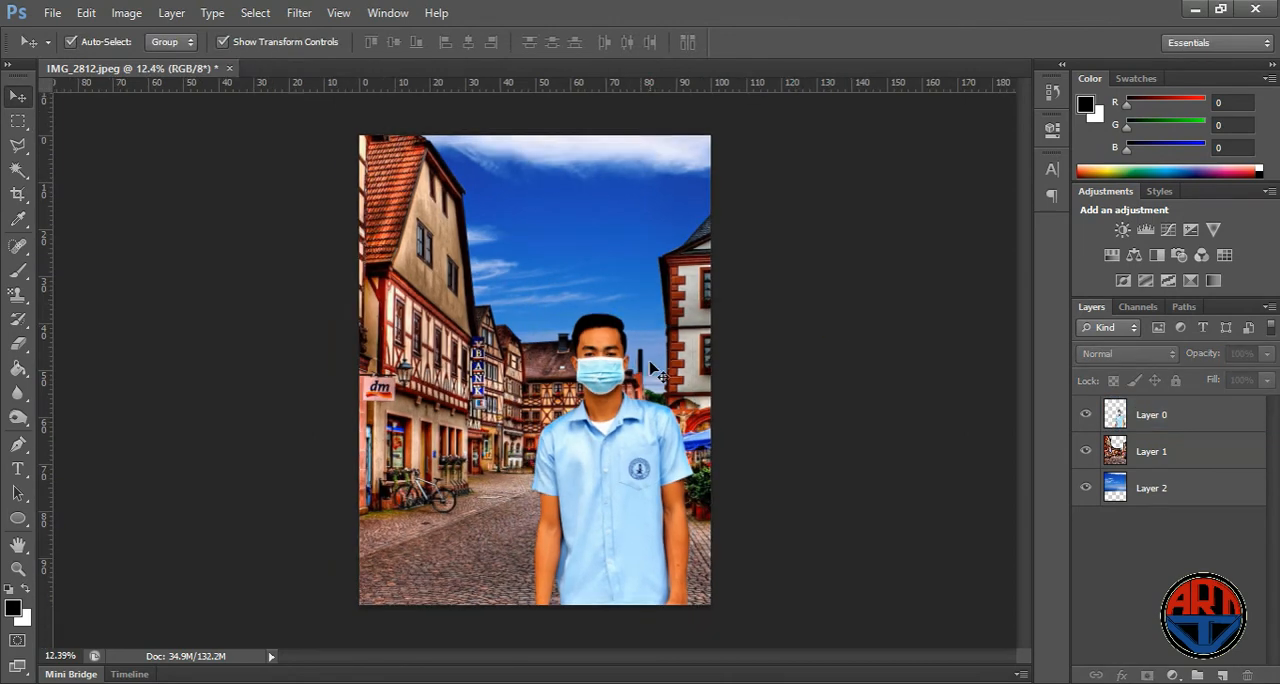
{"action": "scroll", "coordinate": [651, 364], "scroll_direction": "down", "scroll_amount": 1}
{"action": "scroll", "coordinate": [651, 364], "scroll_direction": "up", "scroll_amount": 1}
{"action": "scroll", "coordinate": [651, 365], "scroll_direction": "up", "scroll_amount": 1}
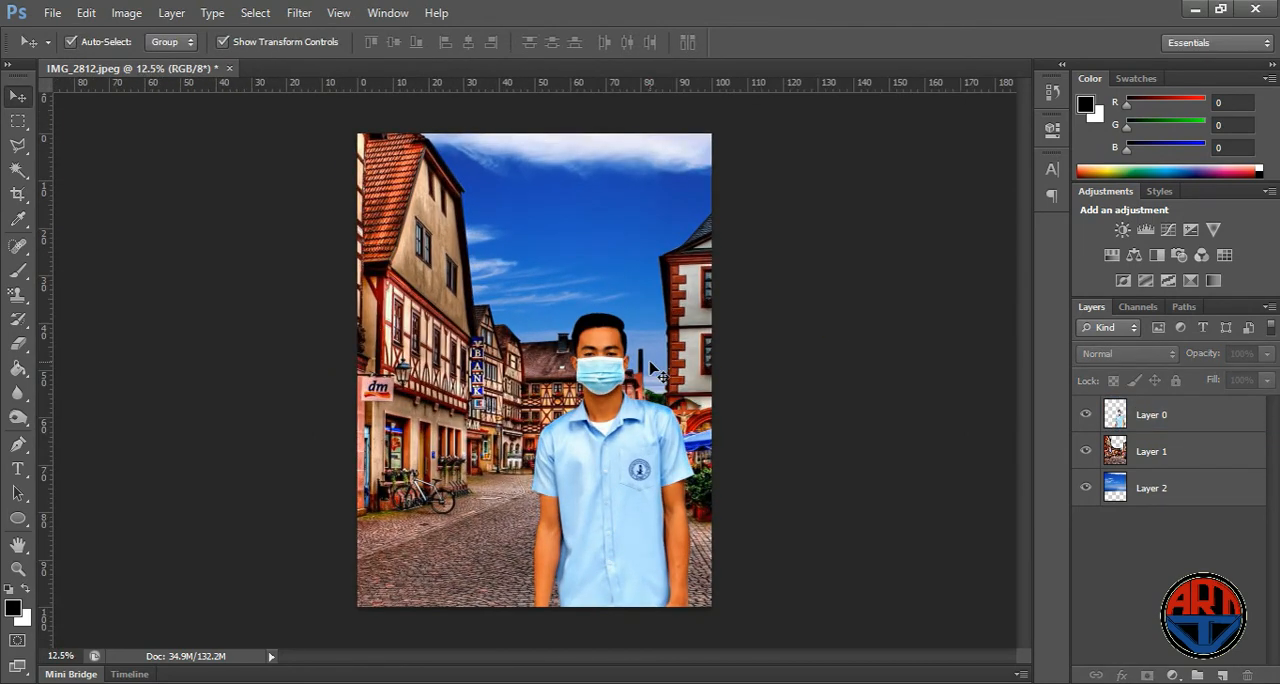
{"action": "scroll", "coordinate": [592, 342], "scroll_direction": "up", "scroll_amount": 1}
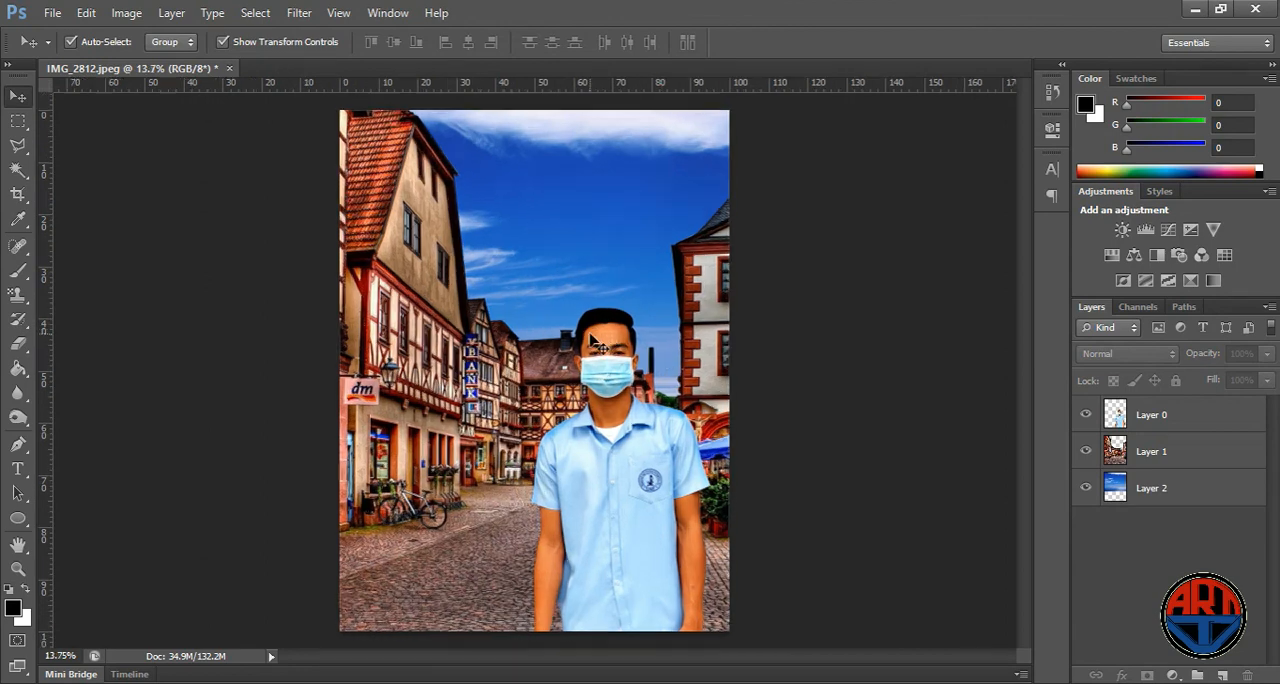
{"action": "scroll", "coordinate": [592, 342], "scroll_direction": "down", "scroll_amount": 1}
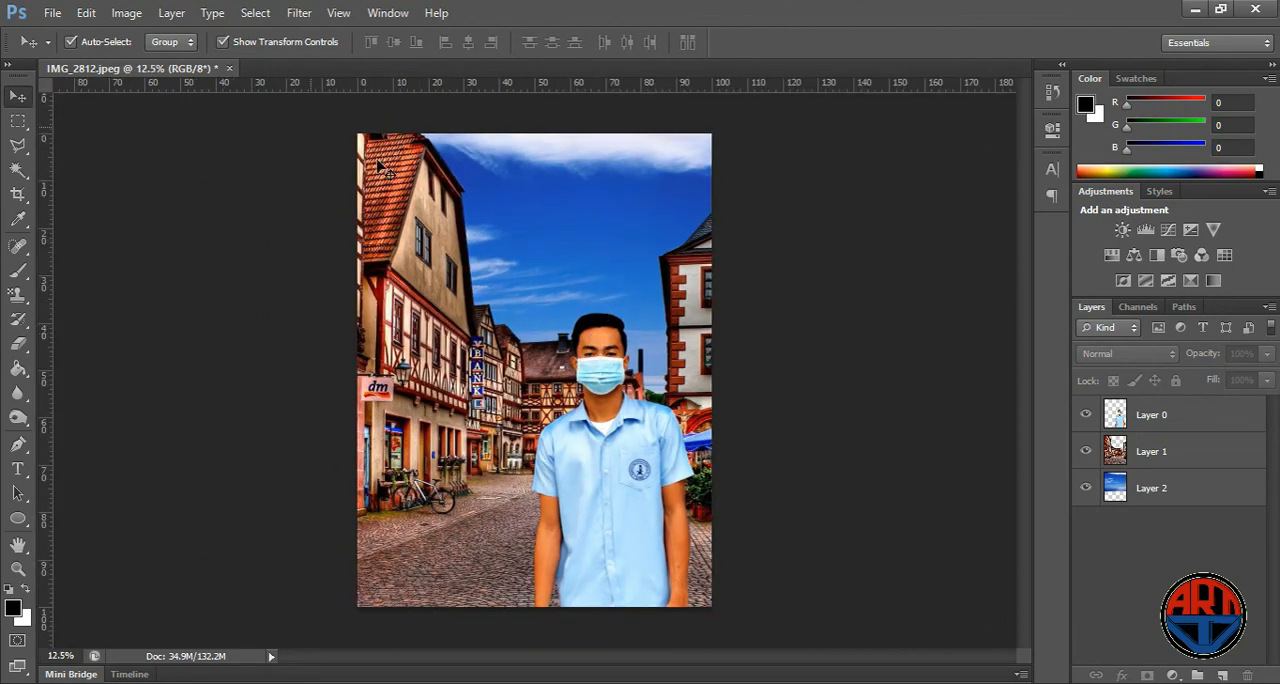